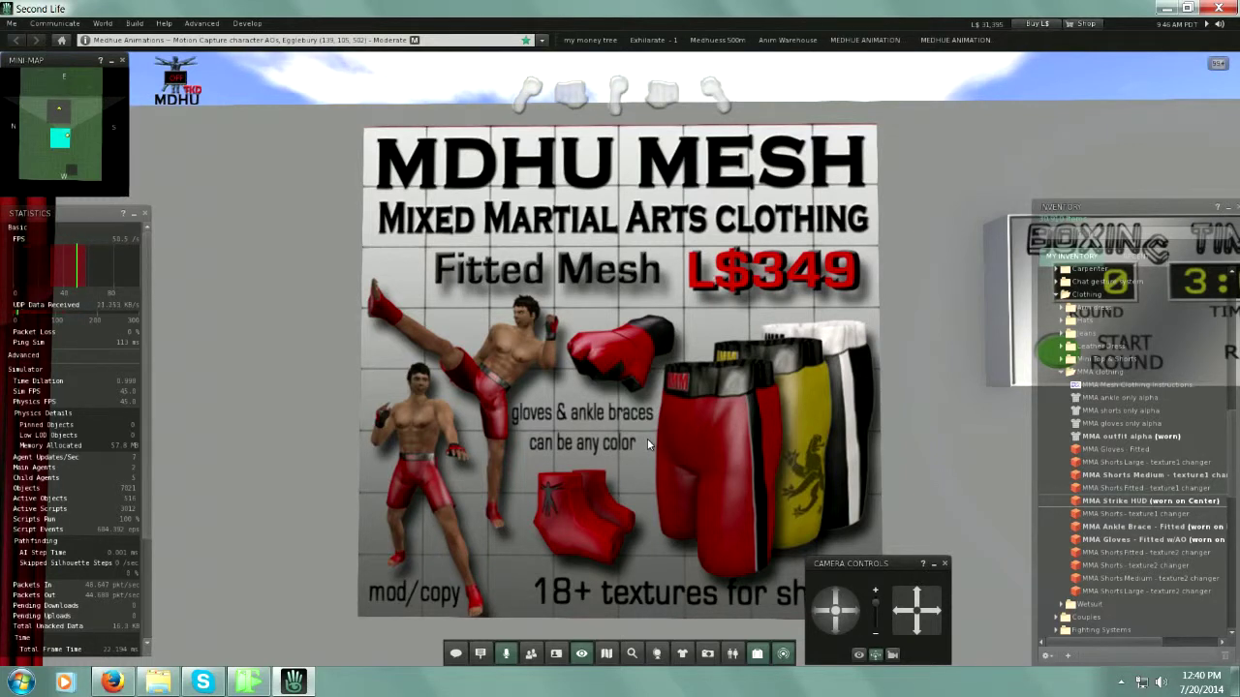
Step: Zoom out from the L$349 MDHU Mesh poster to reveal the wall, red curtain and boxing ring
{"action": "scroll", "coordinate": [647, 444], "scroll_direction": "down", "scroll_amount": 3}
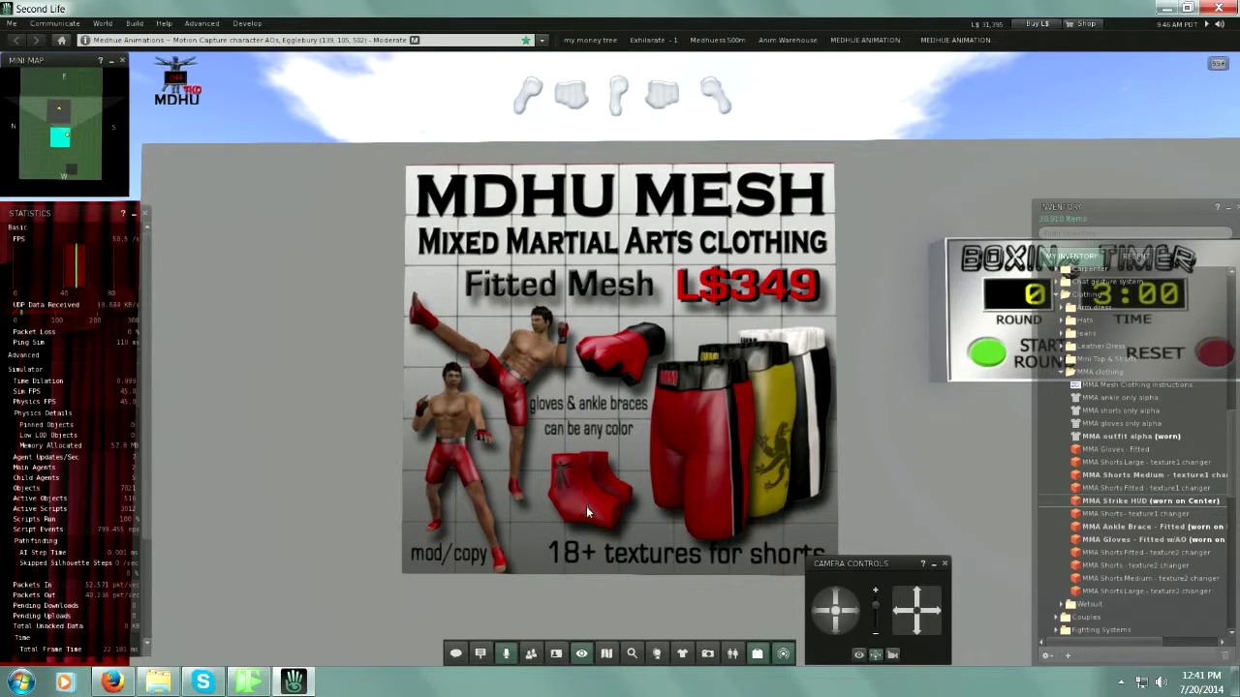
{"action": "scroll", "coordinate": [594, 499], "scroll_direction": "down", "scroll_amount": 5}
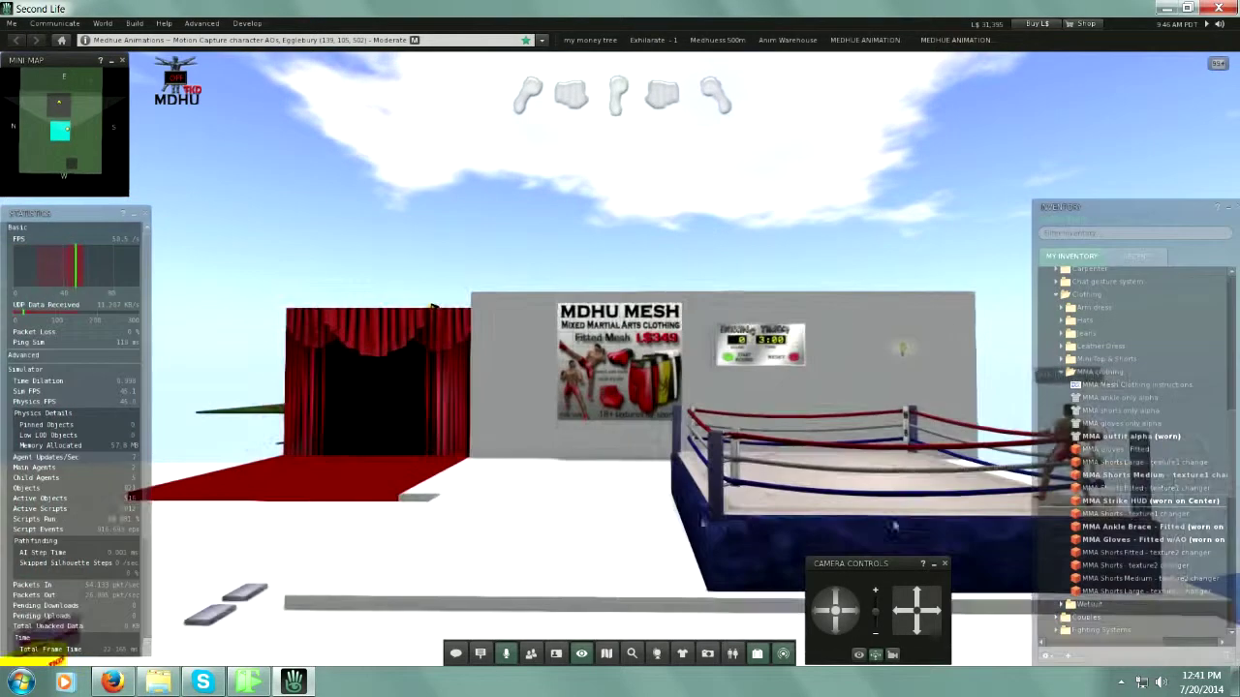
Step: Reset the camera behind the avatar, then orbit to face it in red shorts and gloves
{"action": "scroll", "coordinate": [974, 505], "scroll_direction": "down", "scroll_amount": 3}
{"action": "key", "text": "Escape"}
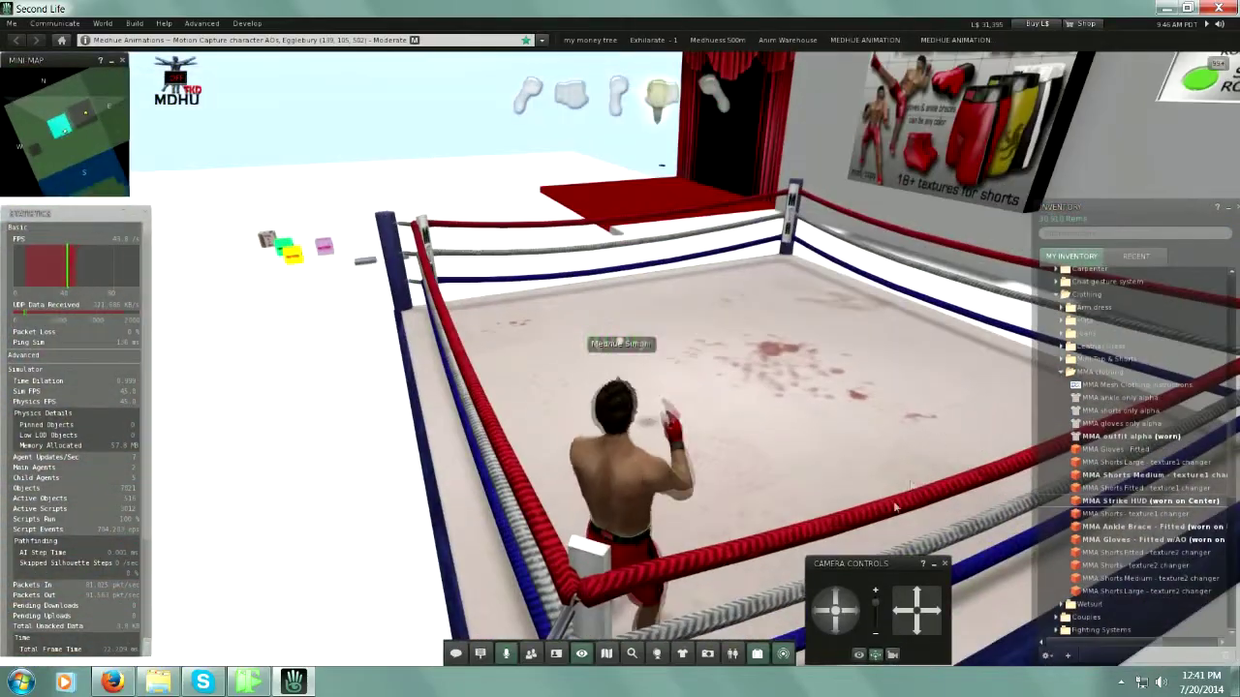
{"action": "key", "text": "alt+Right"}
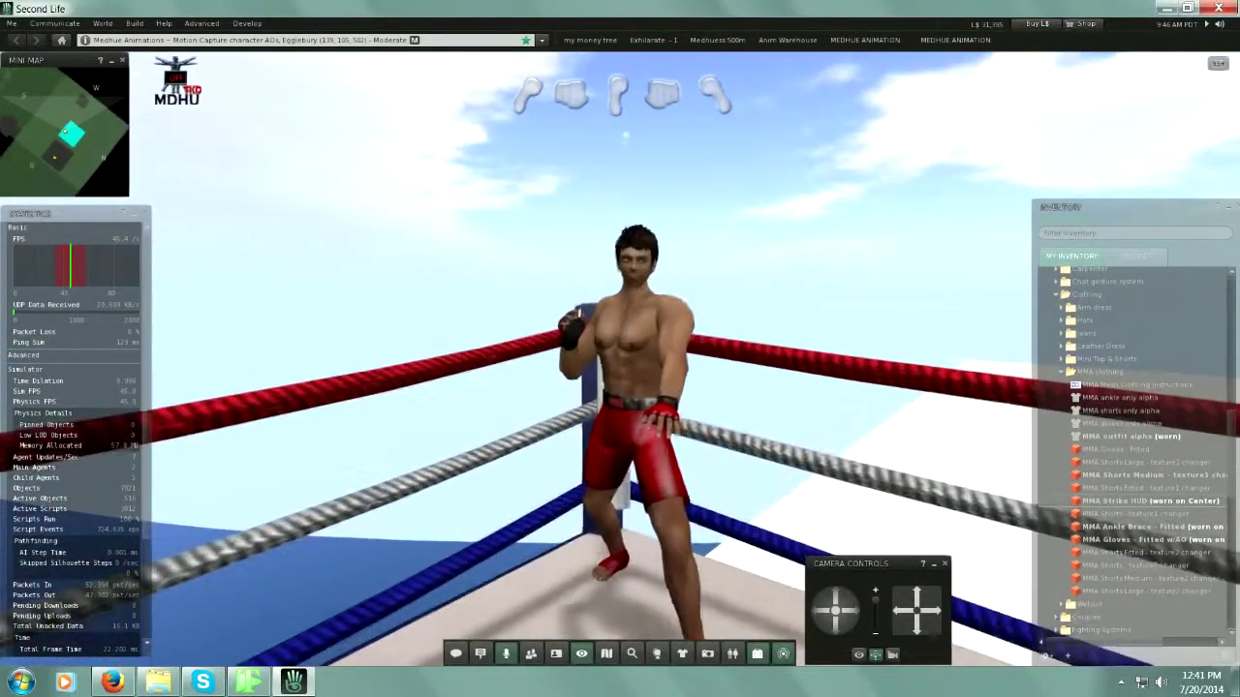
Step: Play the punch-and-kick, knee strike and rope-lean kick animations from the strike HUD
{"action": "left_click", "coordinate": [574, 94]}
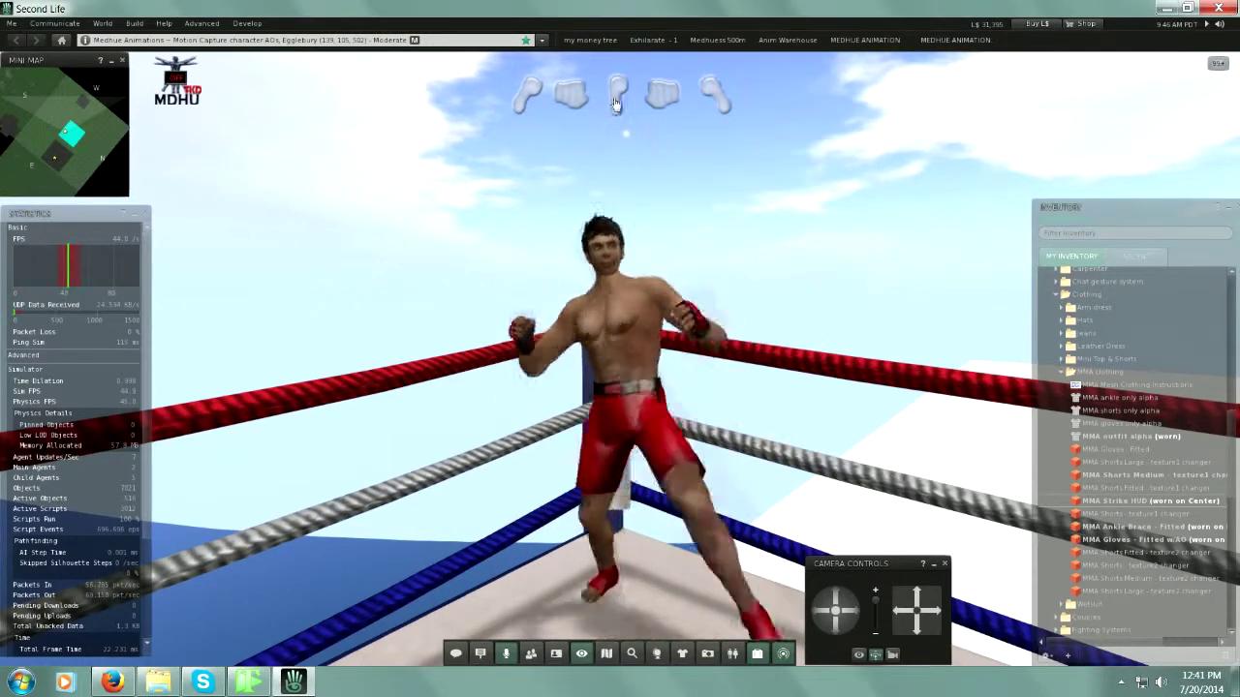
{"action": "left_click", "coordinate": [665, 101]}
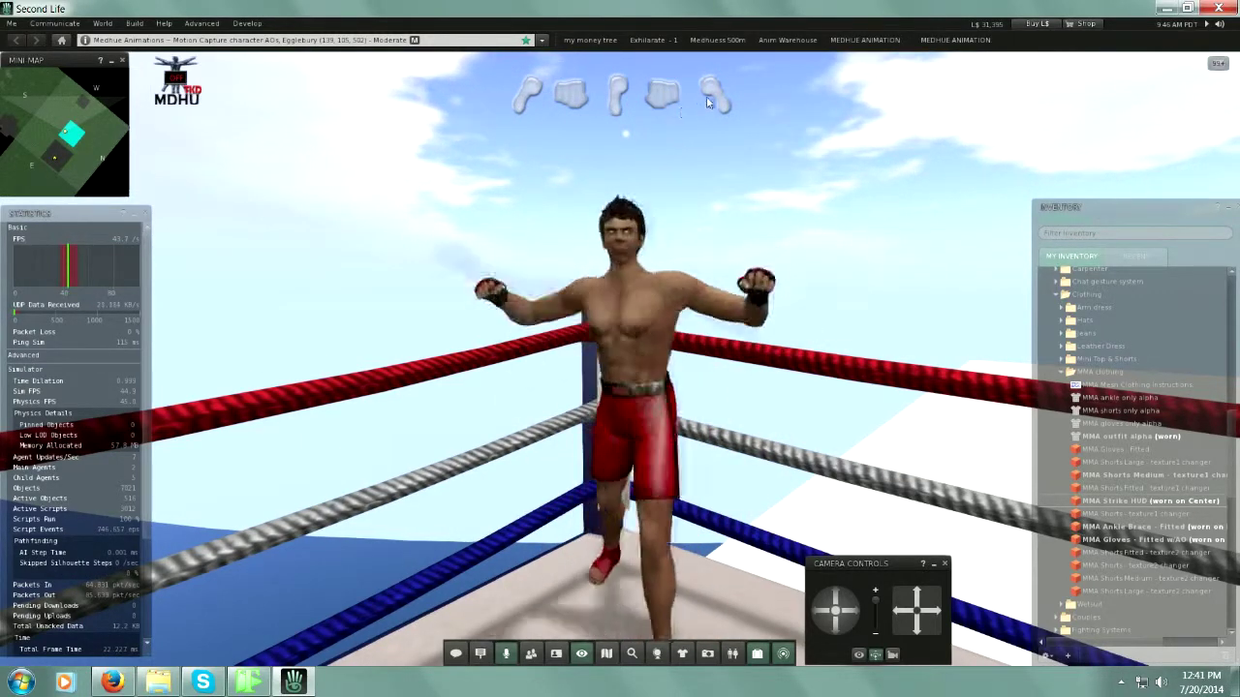
{"action": "left_click", "coordinate": [707, 96]}
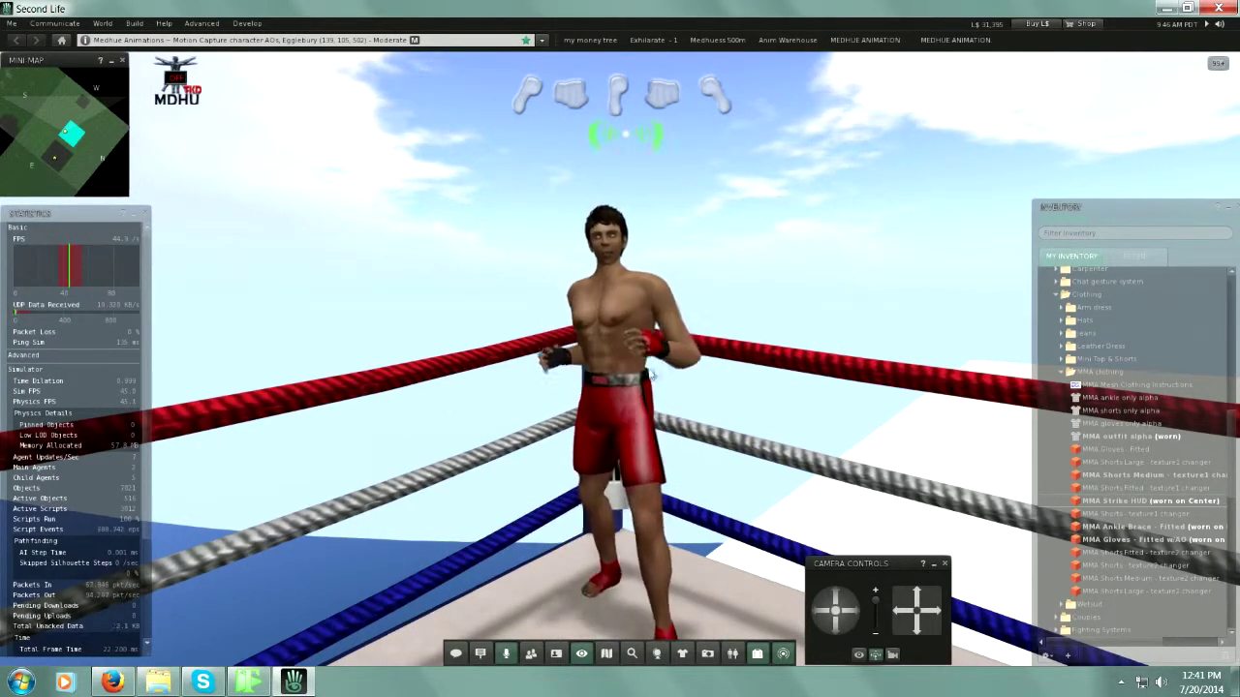
{"action": "scroll", "coordinate": [651, 352], "scroll_direction": "down", "scroll_amount": 3}
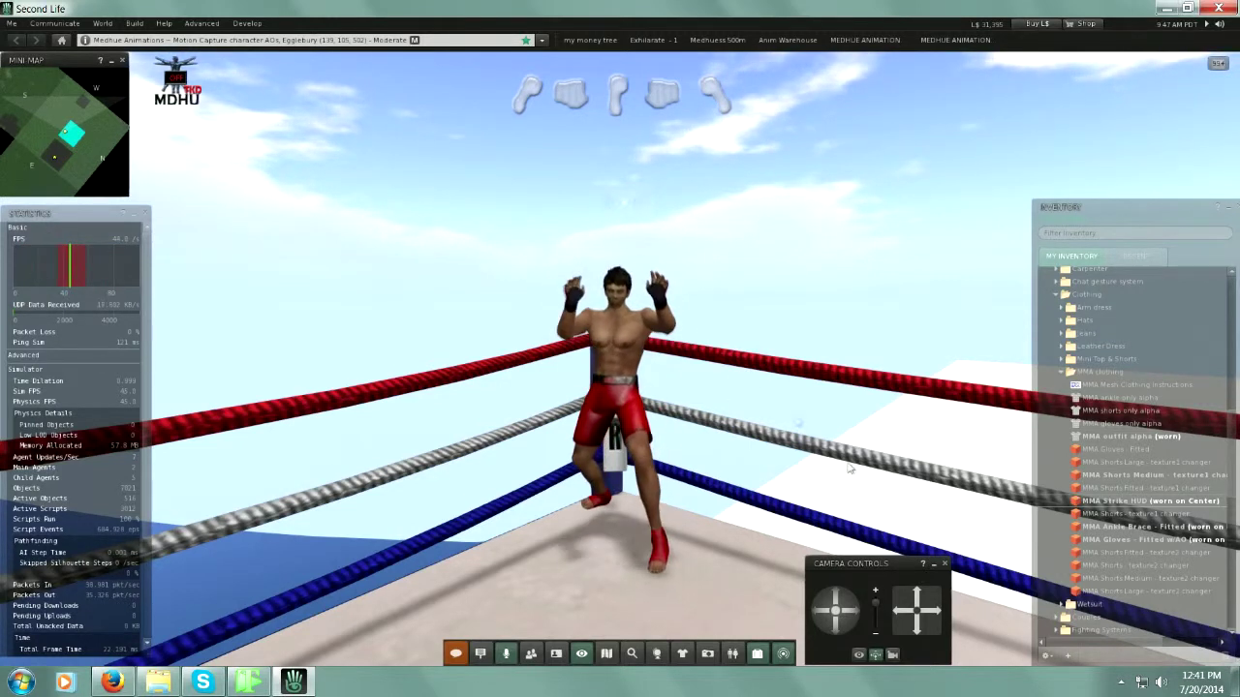
Step: Select the MMA ankle, outfit, gloves and shorts alpha items in the inventory in turn
{"action": "left_click", "coordinate": [1128, 398]}
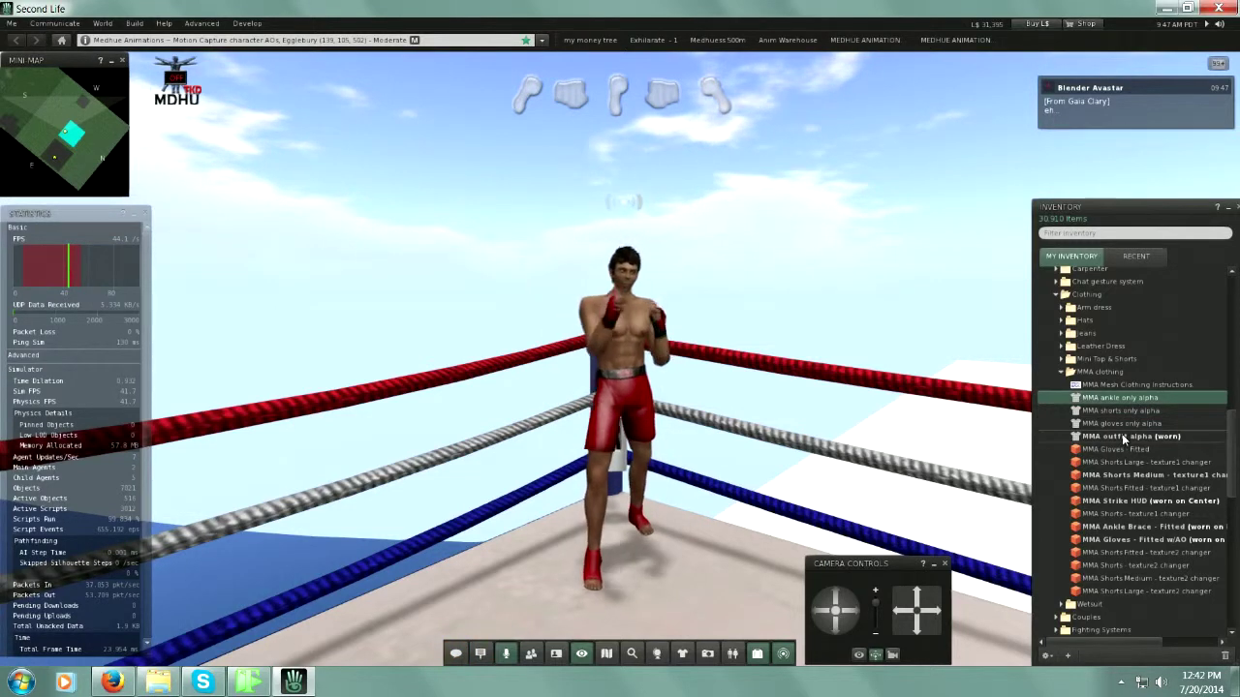
{"action": "left_click", "coordinate": [1123, 437]}
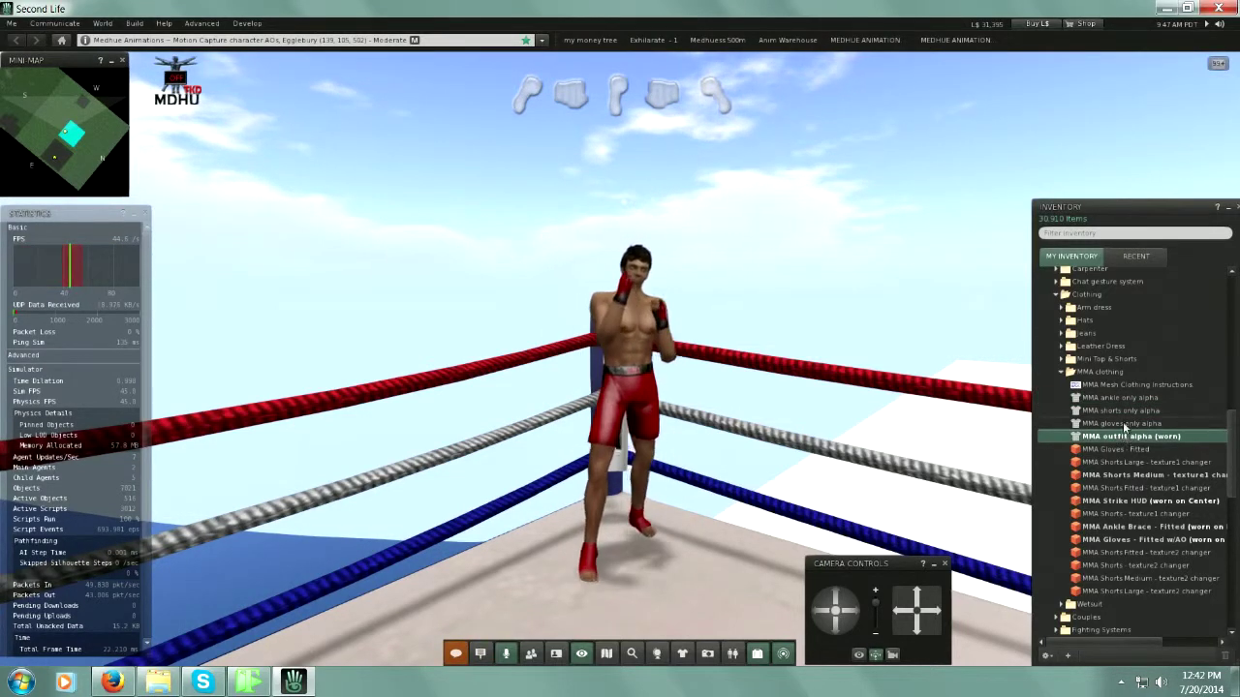
{"action": "left_click", "coordinate": [1123, 424]}
{"action": "left_click", "coordinate": [1128, 410]}
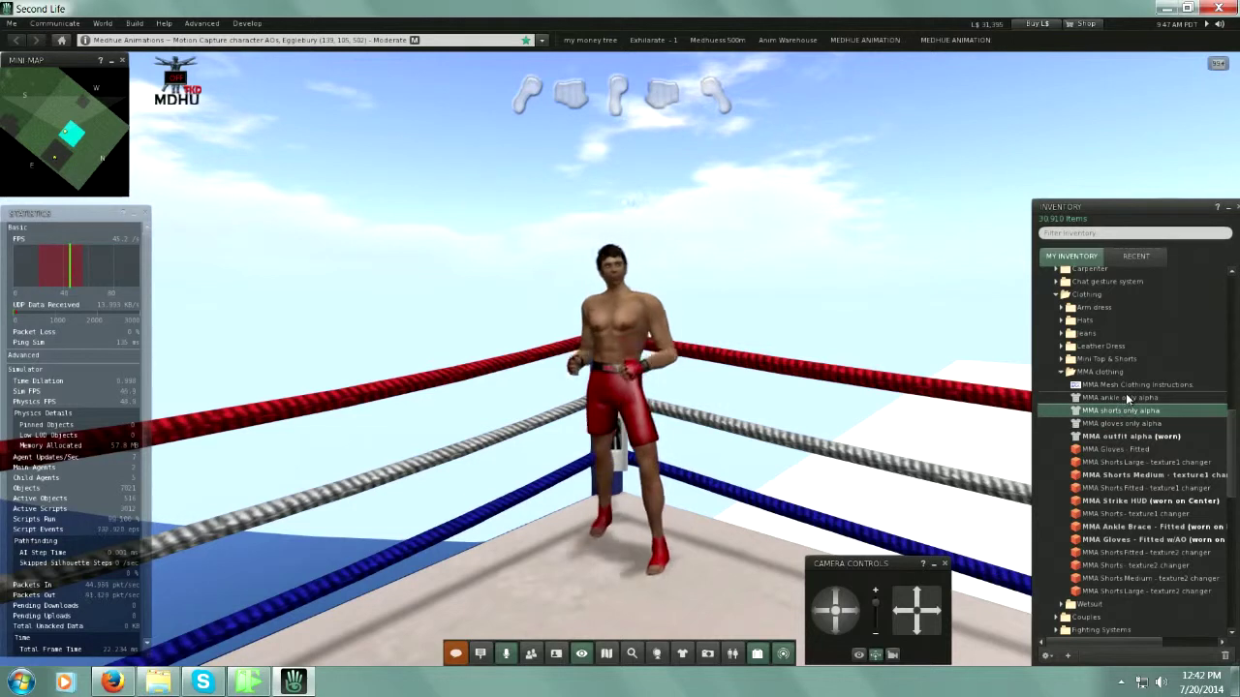
{"action": "left_click", "coordinate": [1129, 398]}
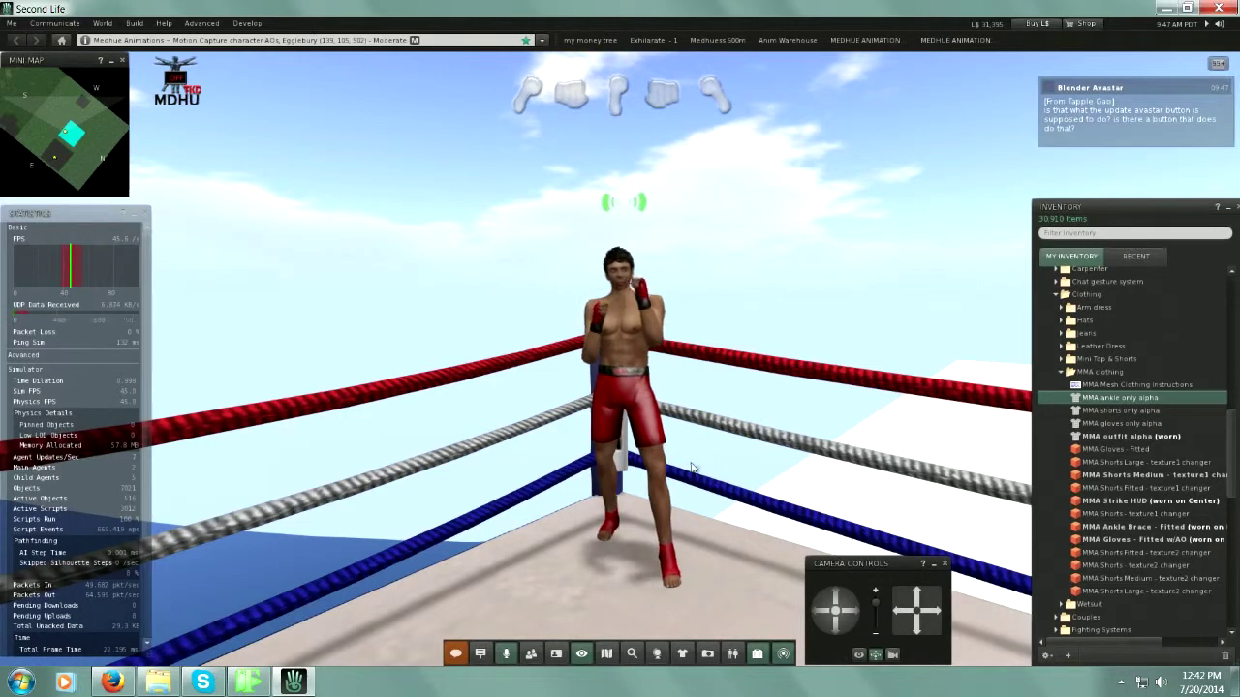
Step: Zoom the camera back out over the ring floor and the boxer in the corner
{"action": "scroll", "coordinate": [662, 426], "scroll_direction": "down", "scroll_amount": 3}
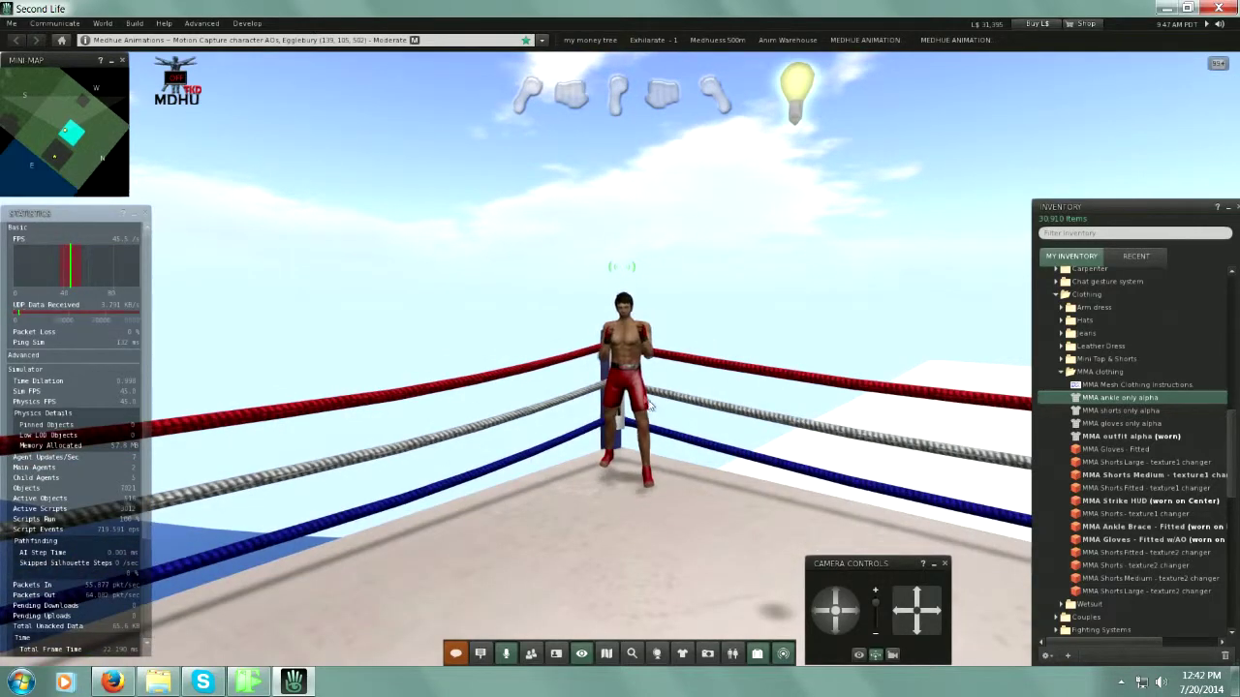
{"action": "scroll", "coordinate": [662, 427], "scroll_direction": "up", "scroll_amount": 3}
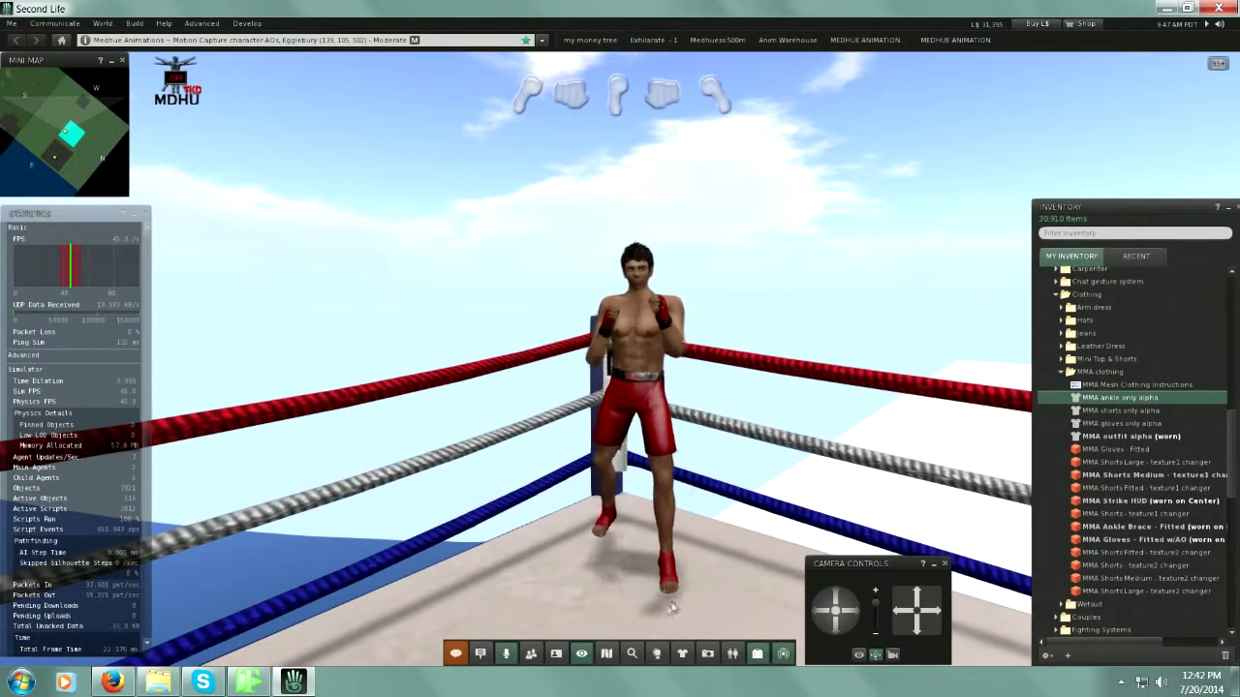
{"action": "scroll", "coordinate": [625, 508], "scroll_direction": "down", "scroll_amount": 3}
{"action": "scroll", "coordinate": [620, 503], "scroll_direction": "down", "scroll_amount": 2}
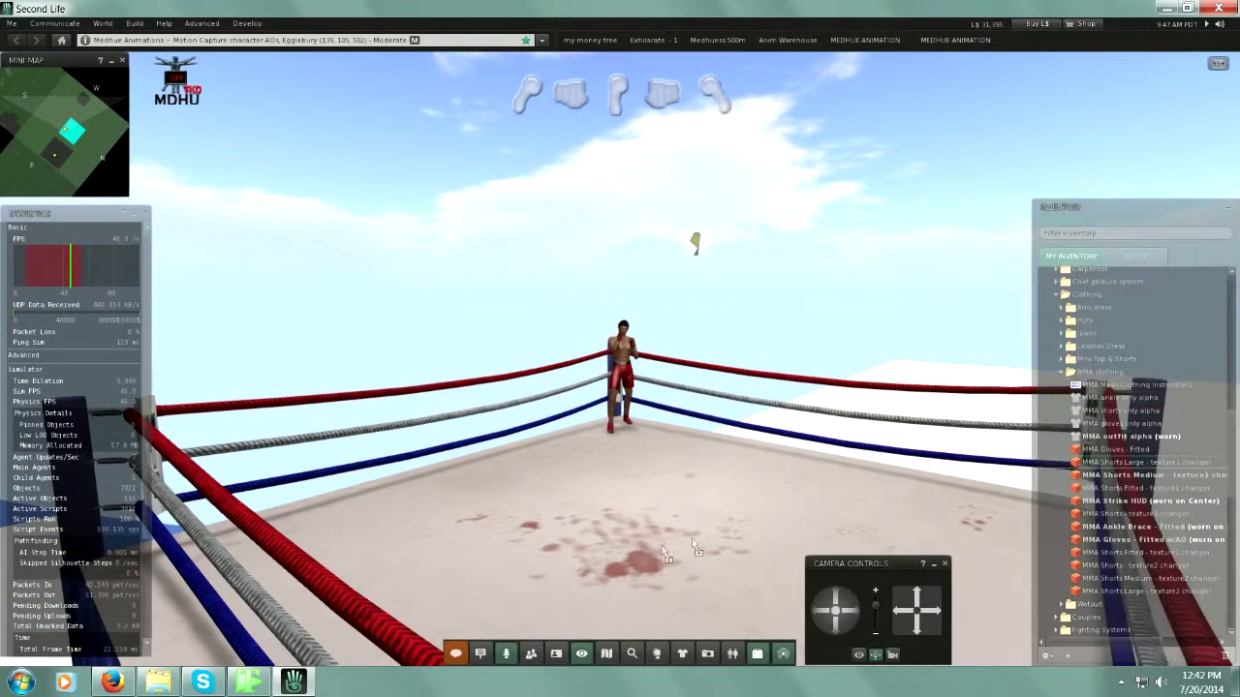
Step: Drop the black MMA shorts changer onto the ring floor and focus the camera on it
{"action": "left_click_drag", "start_coordinate": [672, 539], "coordinate": [673, 540]}
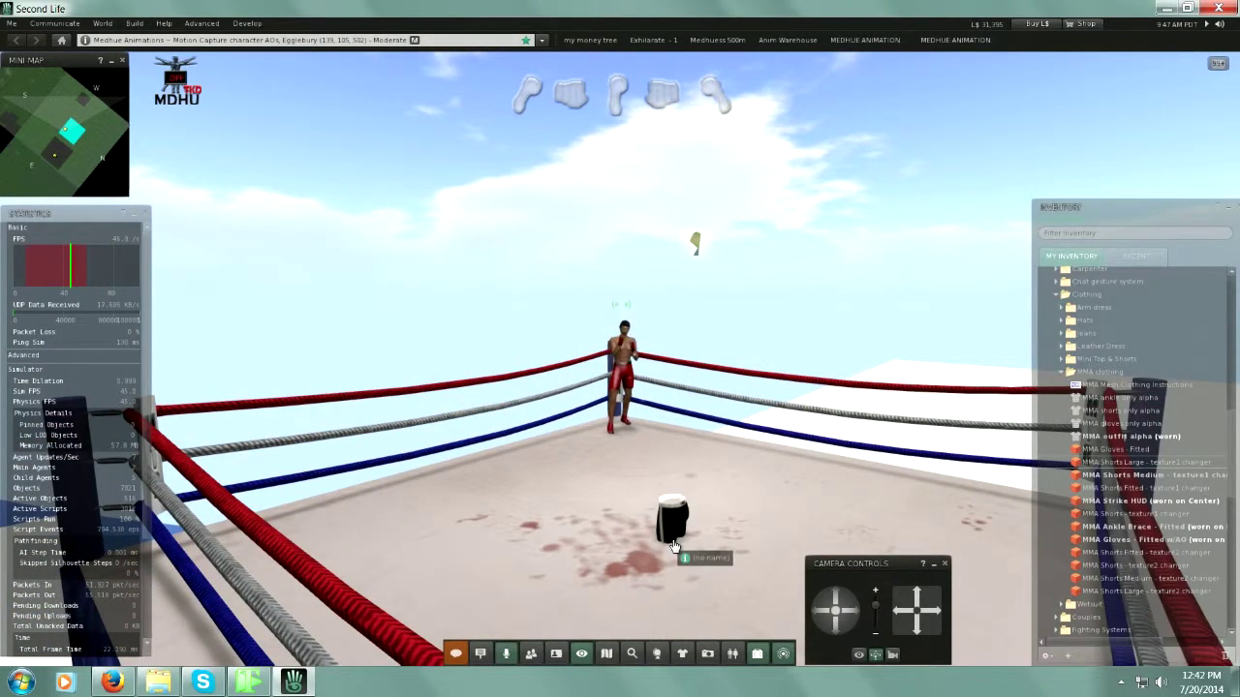
{"action": "left_click", "coordinate": [673, 527], "text": "alt"}
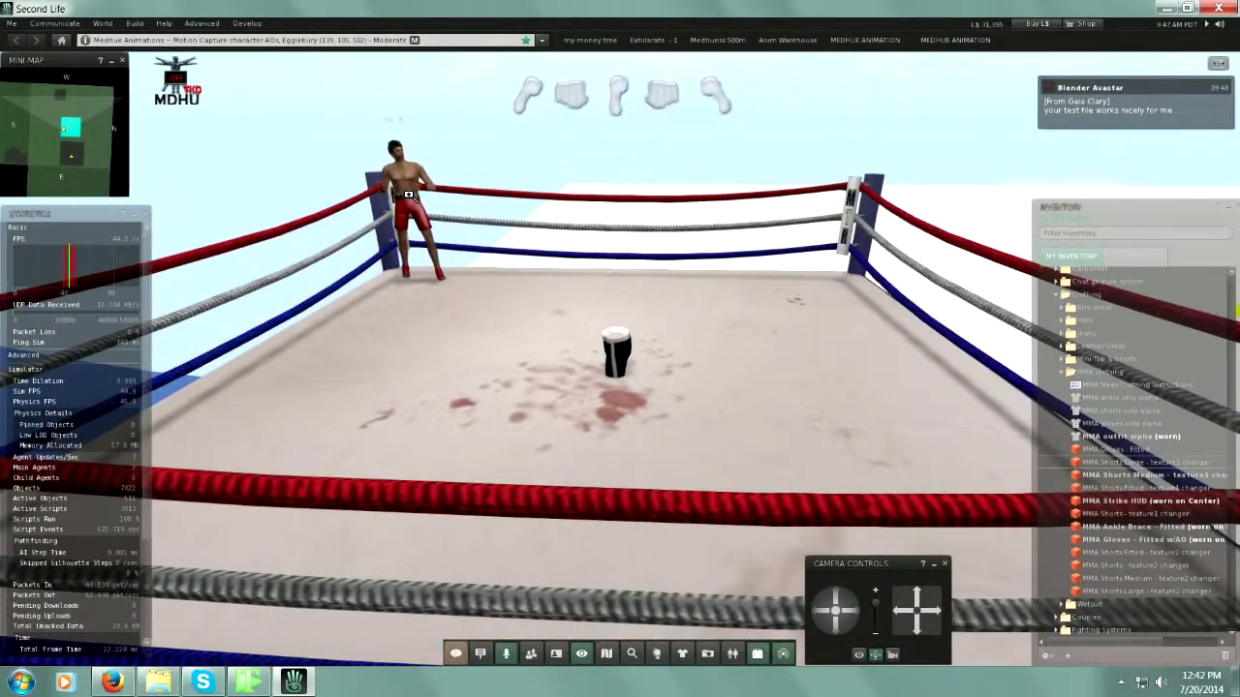
{"action": "left_click", "coordinate": [409, 195], "text": "alt"}
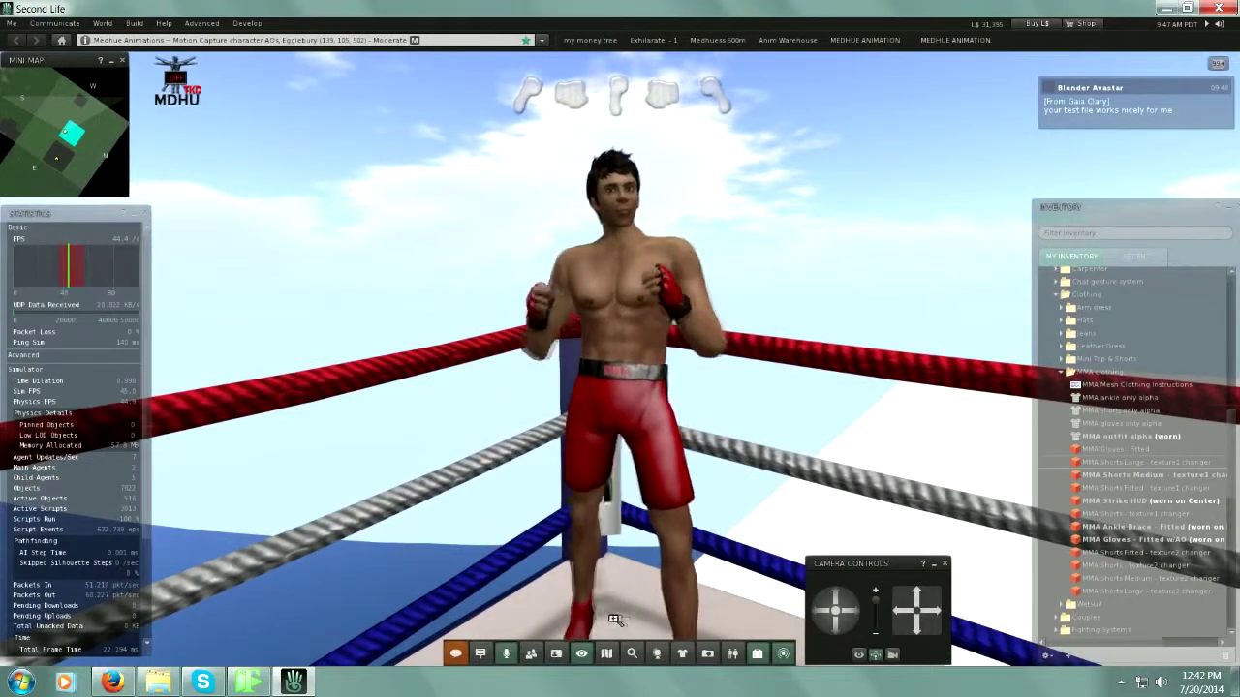
{"action": "scroll", "coordinate": [647, 321], "scroll_direction": "down", "scroll_amount": 3}
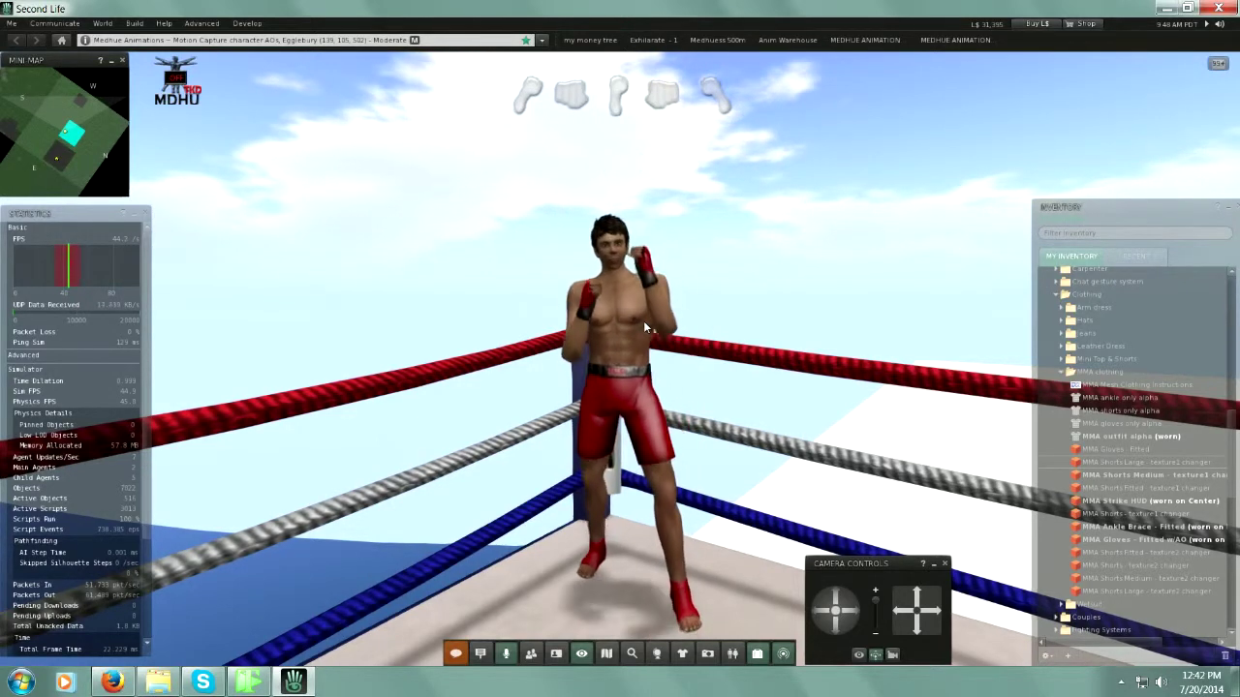
{"action": "scroll", "coordinate": [643, 589], "scroll_direction": "down", "scroll_amount": 5}
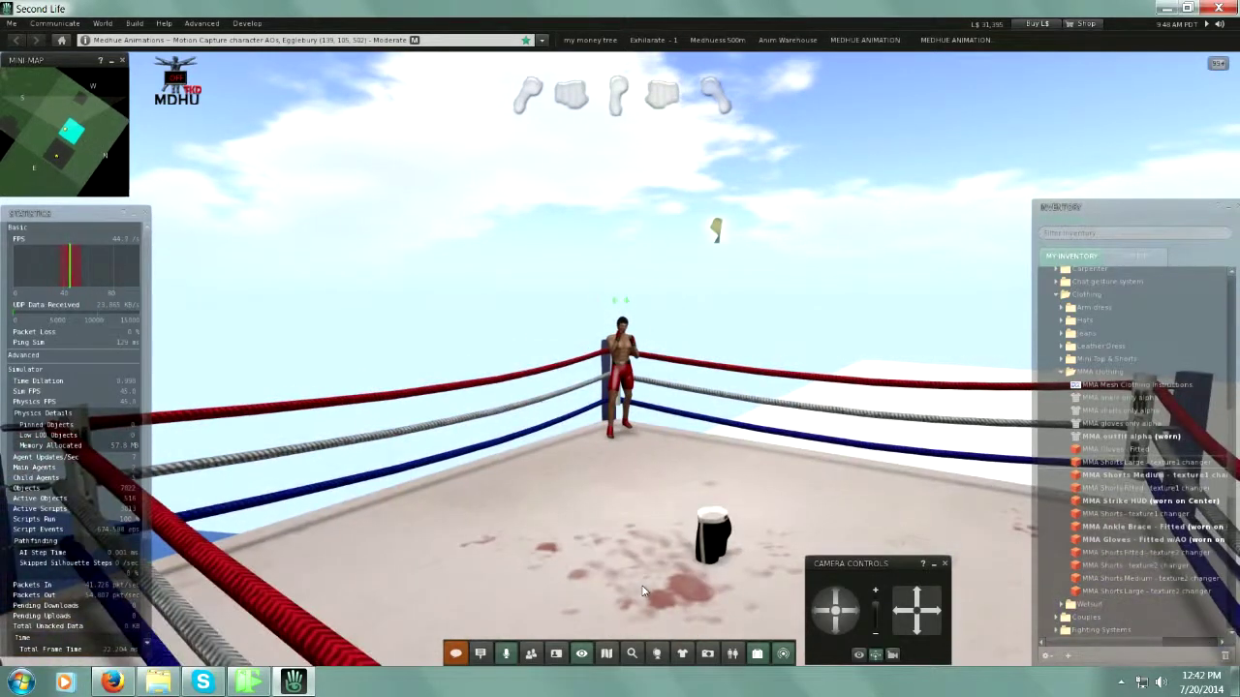
{"action": "left_click", "coordinate": [733, 556], "text": "alt"}
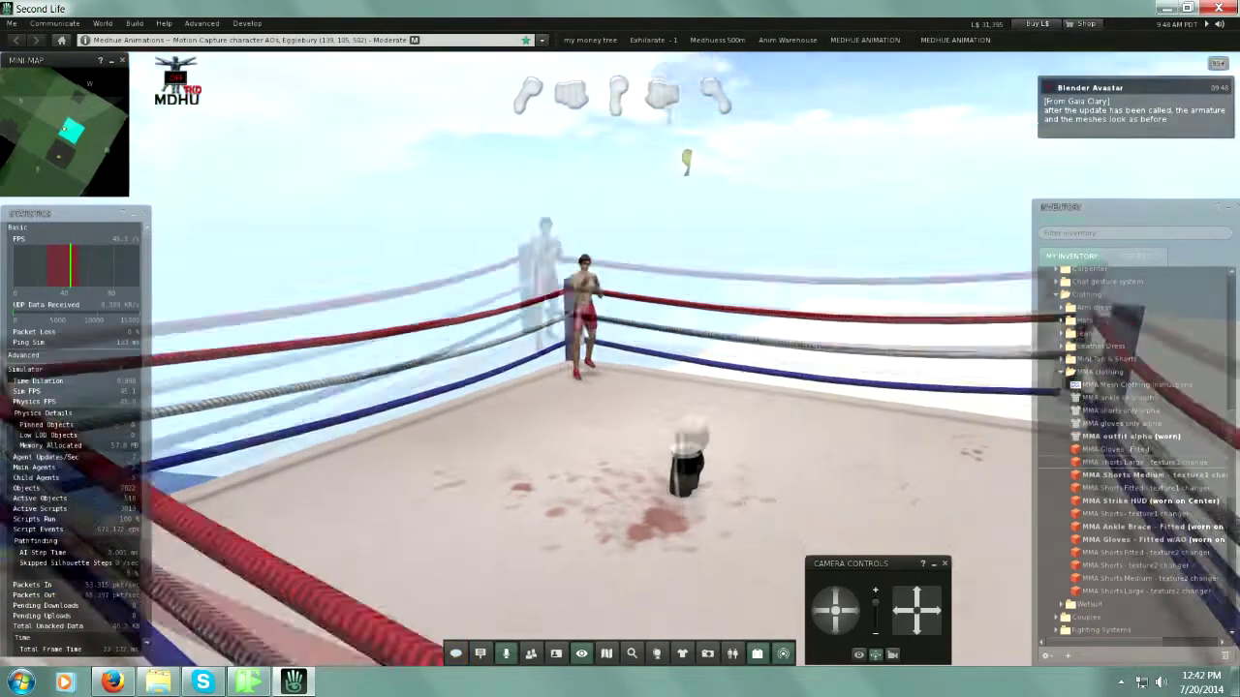
Step: Open the black shorts object in Edit mode
{"action": "right_click", "coordinate": [658, 358]}
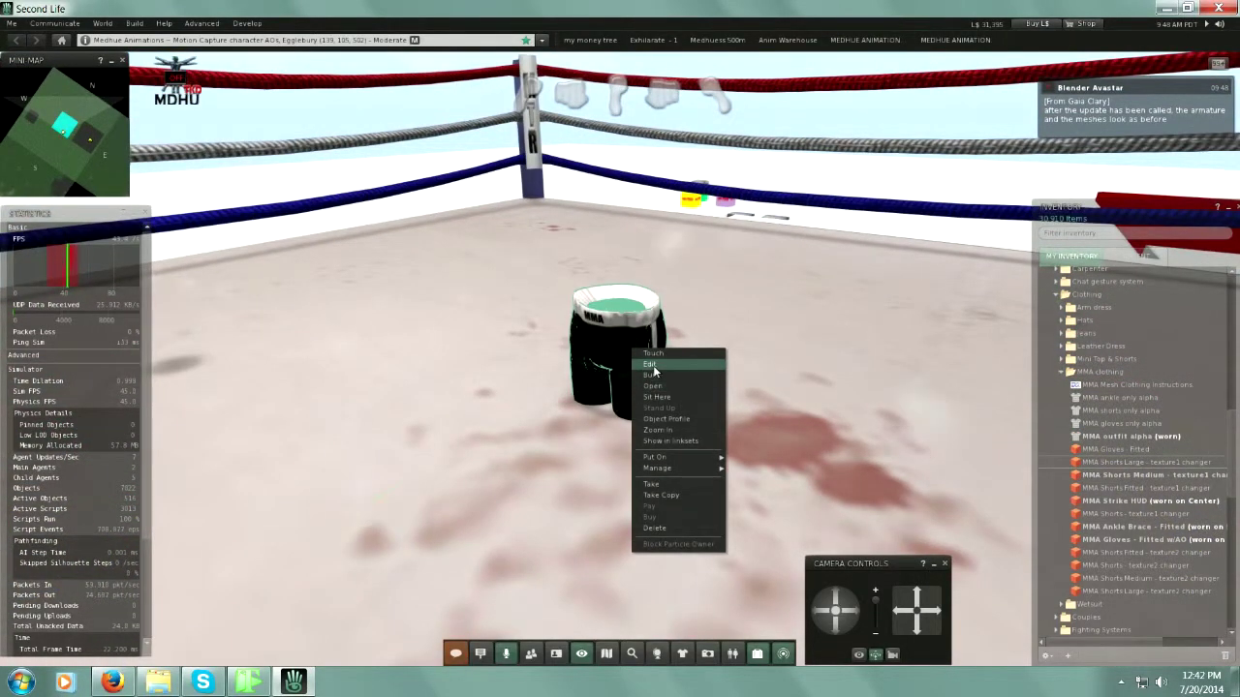
{"action": "left_click", "coordinate": [651, 365]}
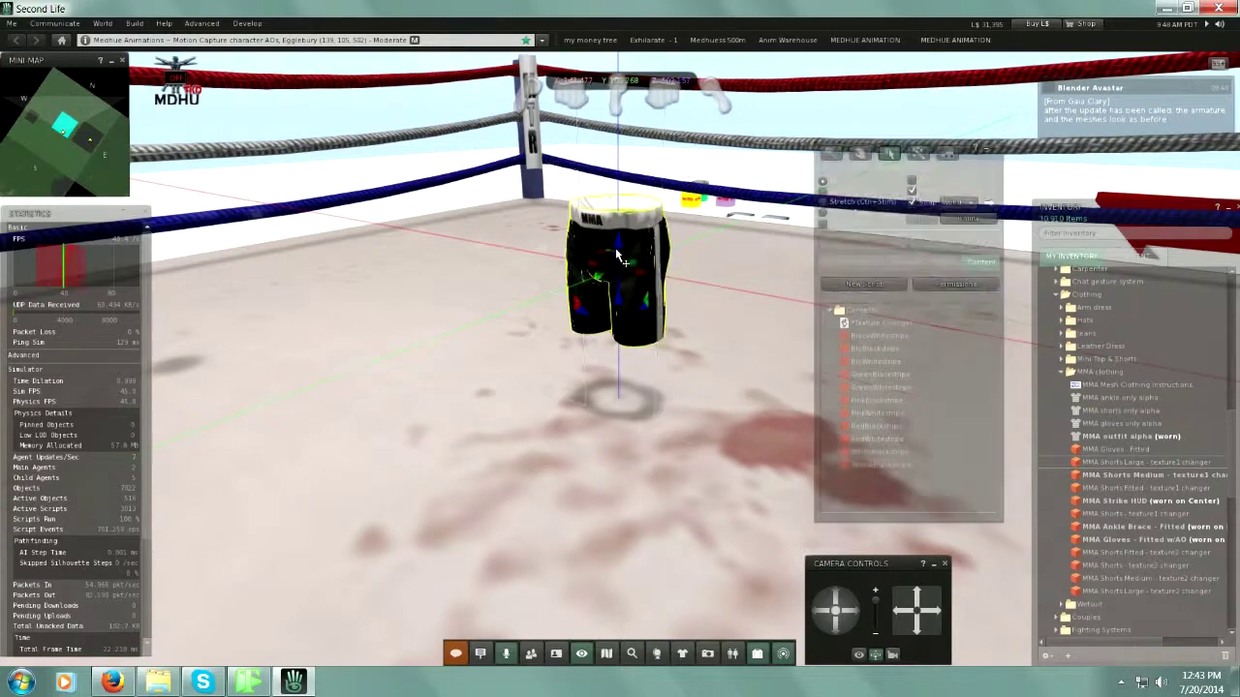
{"action": "scroll", "coordinate": [569, 340], "scroll_direction": "down", "scroll_amount": 5}
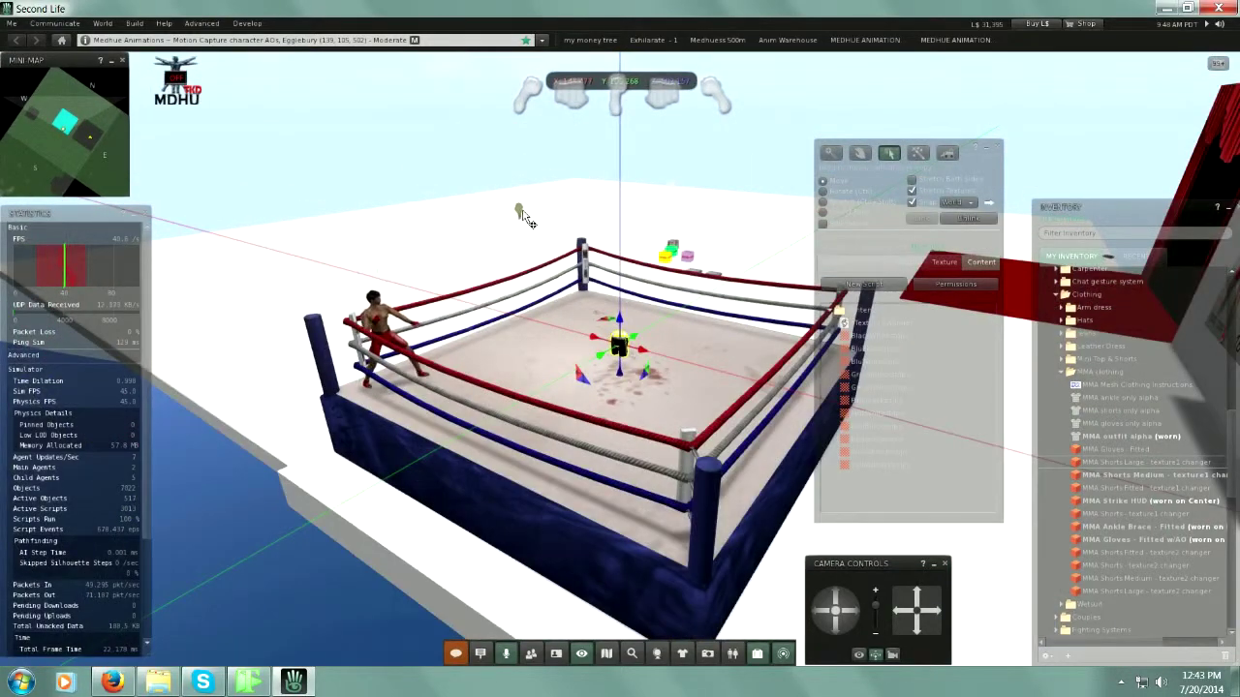
{"action": "scroll", "coordinate": [627, 397], "scroll_direction": "up", "scroll_amount": 5}
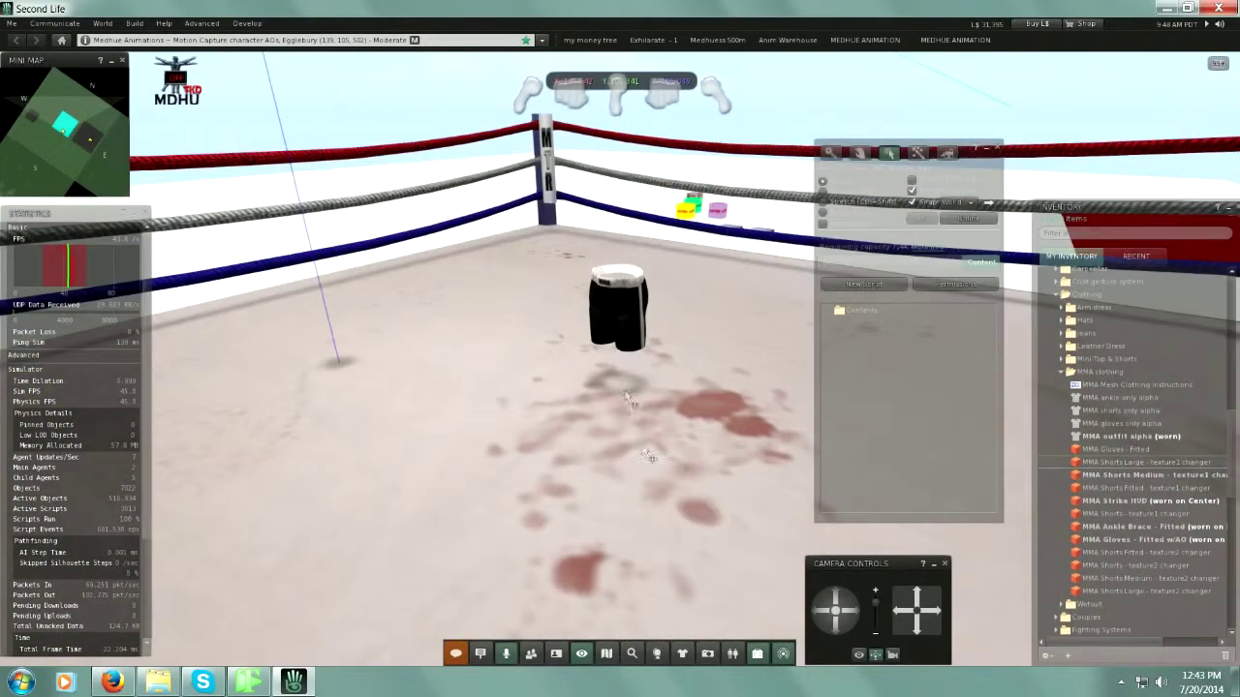
Step: Pan upward and lower the yellow lightbulb to just above the ring corner ropes
{"action": "left_click", "coordinate": [917, 598]}
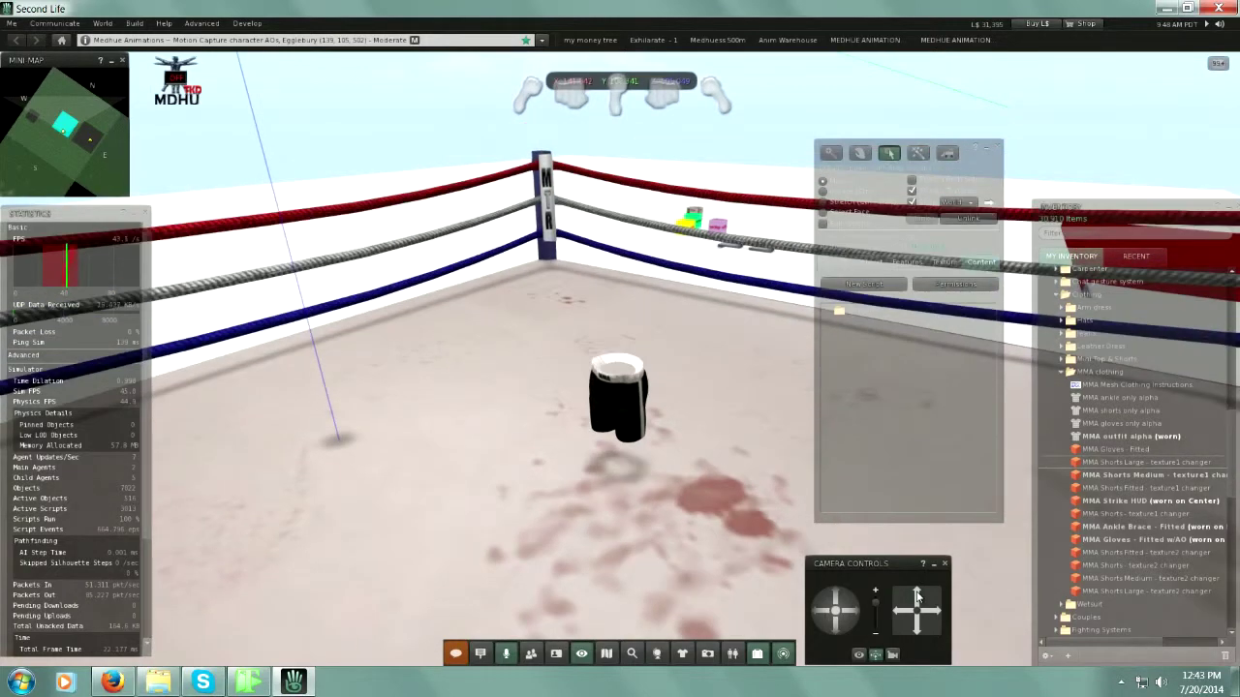
{"action": "left_click", "coordinate": [917, 598]}
{"action": "left_click", "coordinate": [905, 614]}
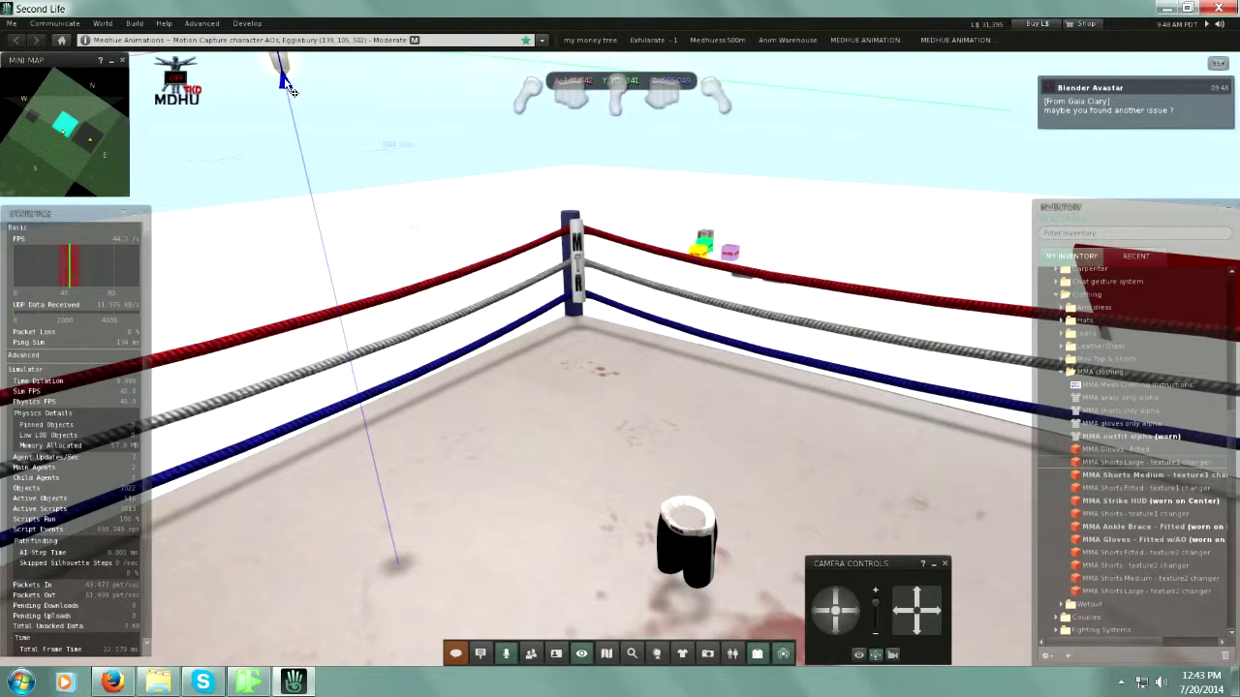
{"action": "left_click_drag", "start_coordinate": [290, 97], "coordinate": [356, 400]}
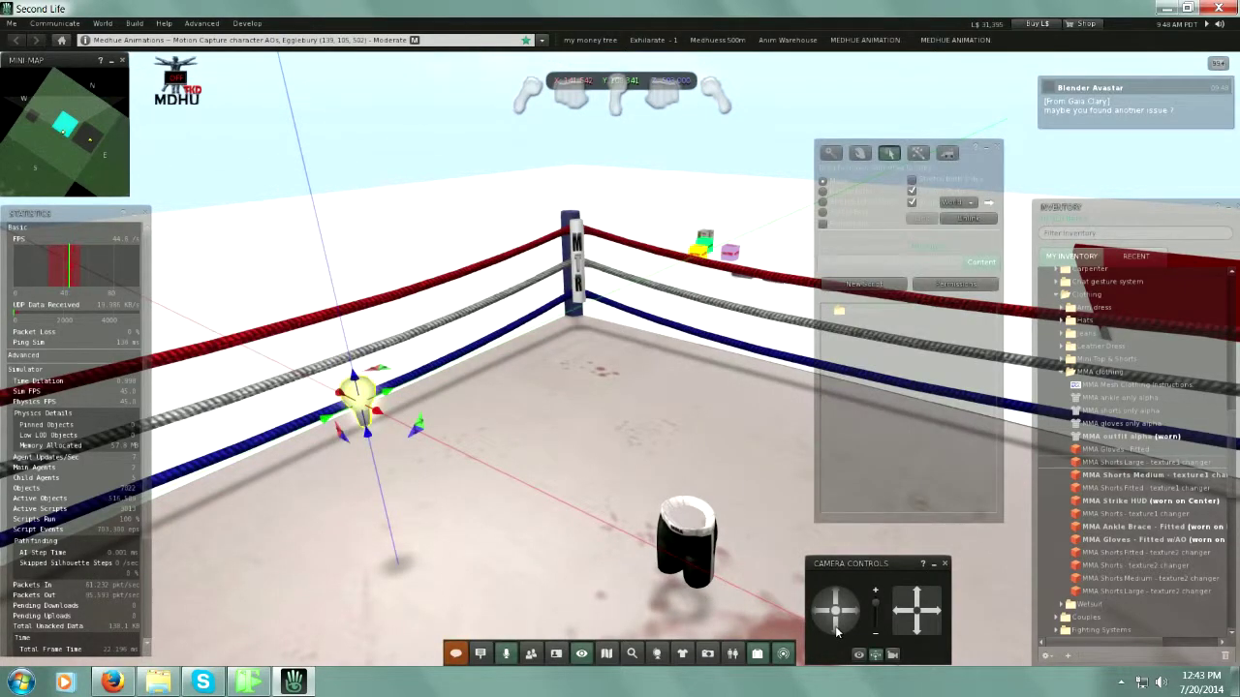
{"action": "left_click_drag", "start_coordinate": [837, 628], "coordinate": [837, 639]}
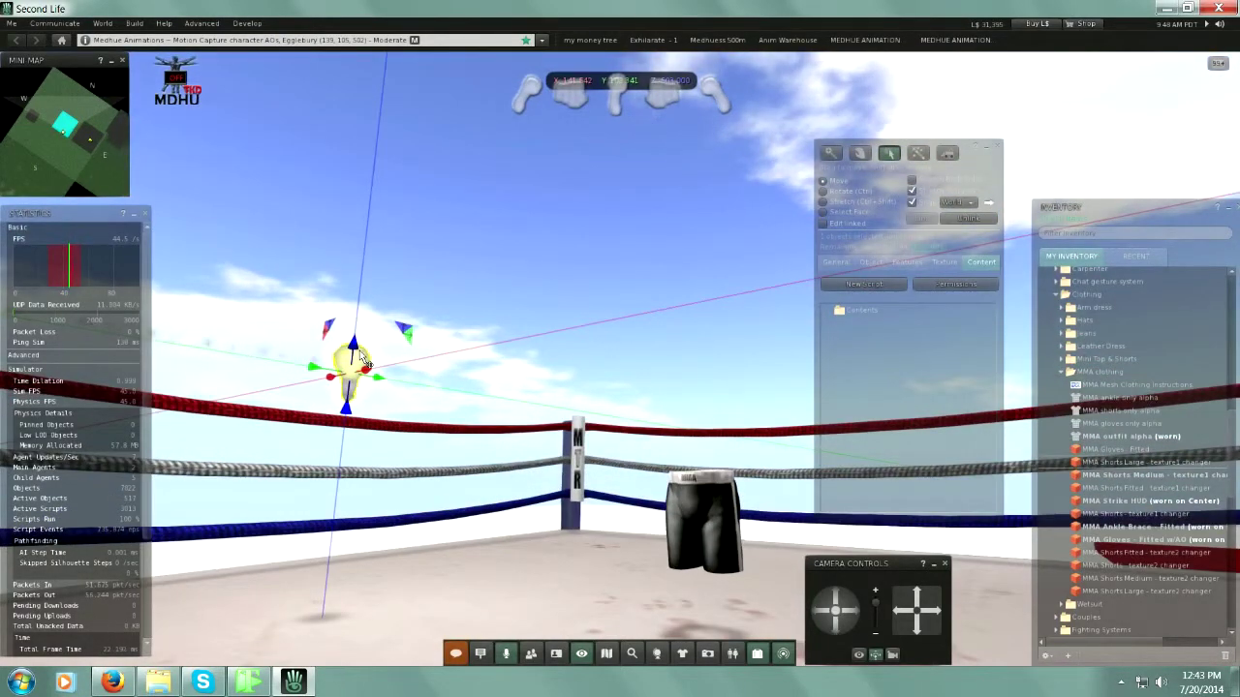
{"action": "mouse_move", "coordinate": [364, 360]}
{"action": "left_mouse_down"}
{"action": "mouse_move", "coordinate": [350, 133]}
{"action": "mouse_move", "coordinate": [344, 402]}
{"action": "mouse_move", "coordinate": [326, 247]}
{"action": "mouse_move", "coordinate": [329, 359]}
{"action": "mouse_move", "coordinate": [339, 193]}
{"action": "mouse_move", "coordinate": [329, 417]}
{"action": "mouse_move", "coordinate": [332, 232]}
{"action": "mouse_move", "coordinate": [341, 431]}
{"action": "left_mouse_up"}
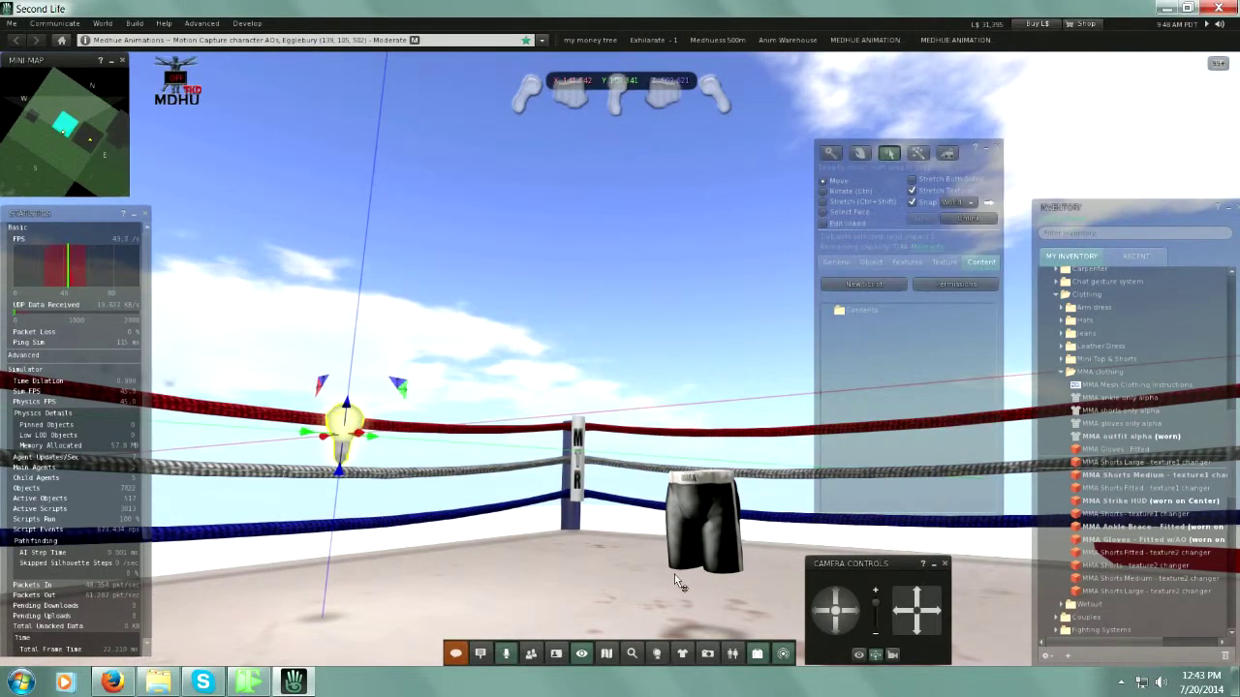
Step: Close the Build floater and recolour the shorts WhiteBlack, then YellowBlack
{"action": "left_click", "coordinate": [707, 579], "text": "alt"}
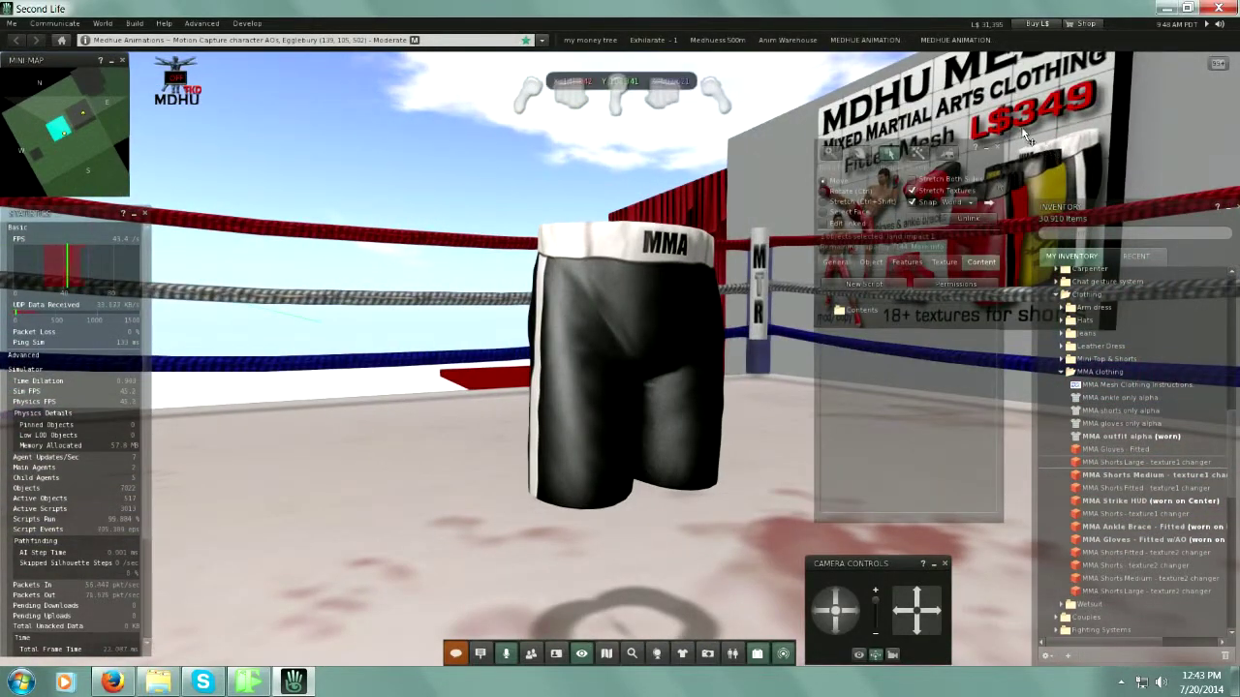
{"action": "left_click", "coordinate": [998, 149]}
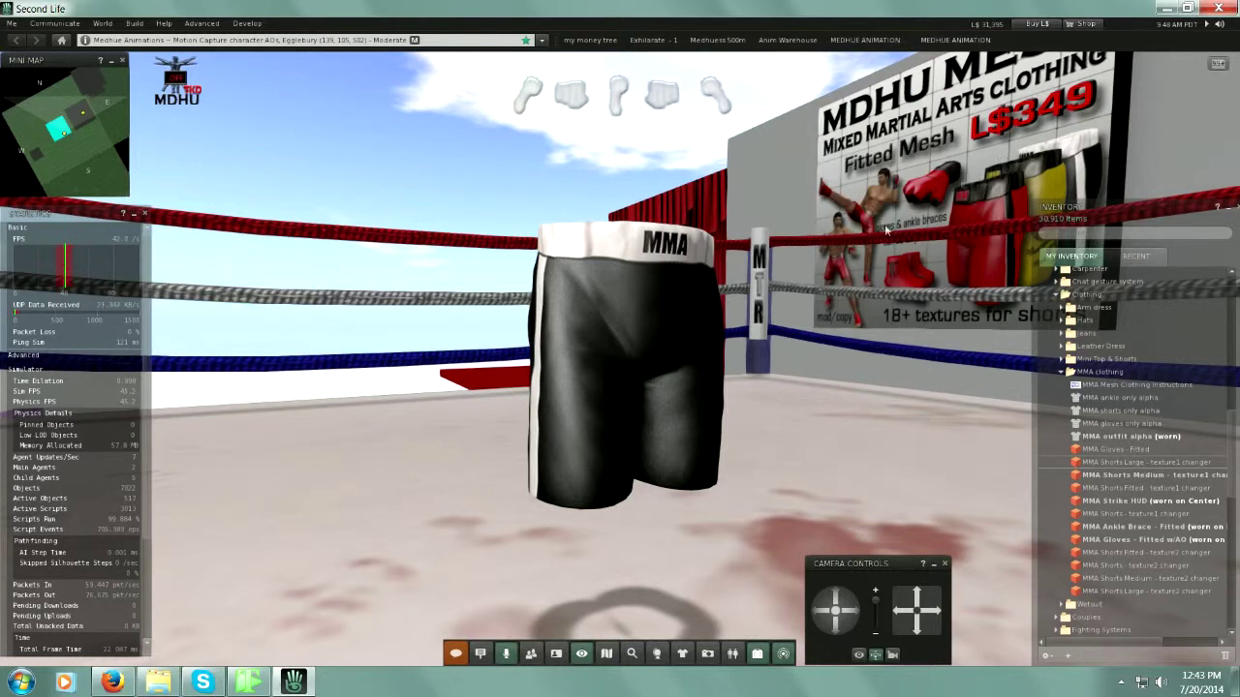
{"action": "left_click", "coordinate": [657, 311]}
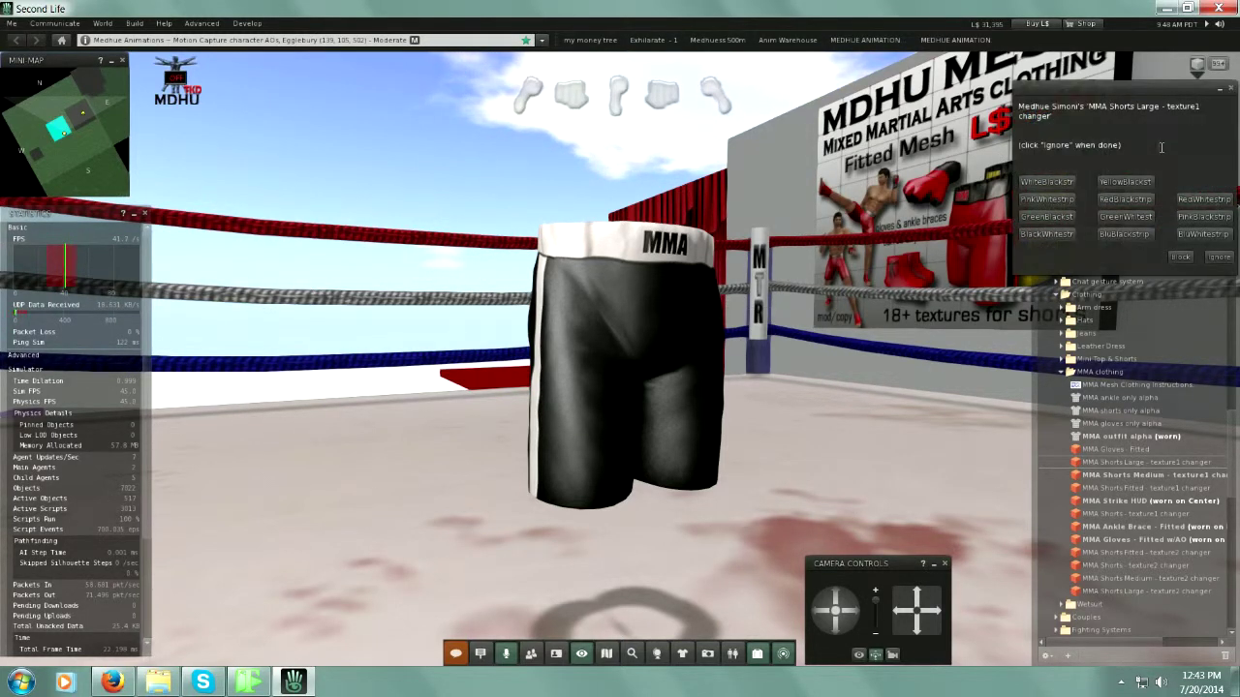
{"action": "left_click", "coordinate": [1047, 183]}
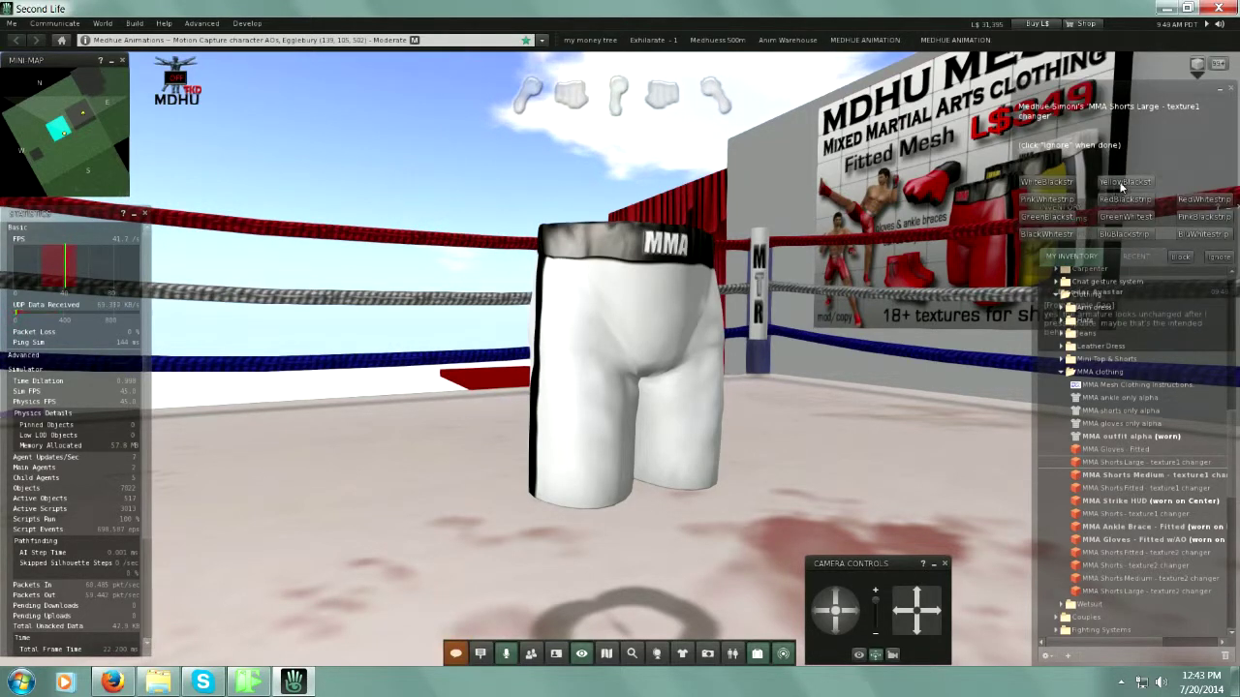
{"action": "left_click", "coordinate": [1121, 183]}
Step: Cycle the shorts through pink/white, red/black, pink/black, ending blue with a black stripe
{"action": "left_click", "coordinate": [620, 346]}
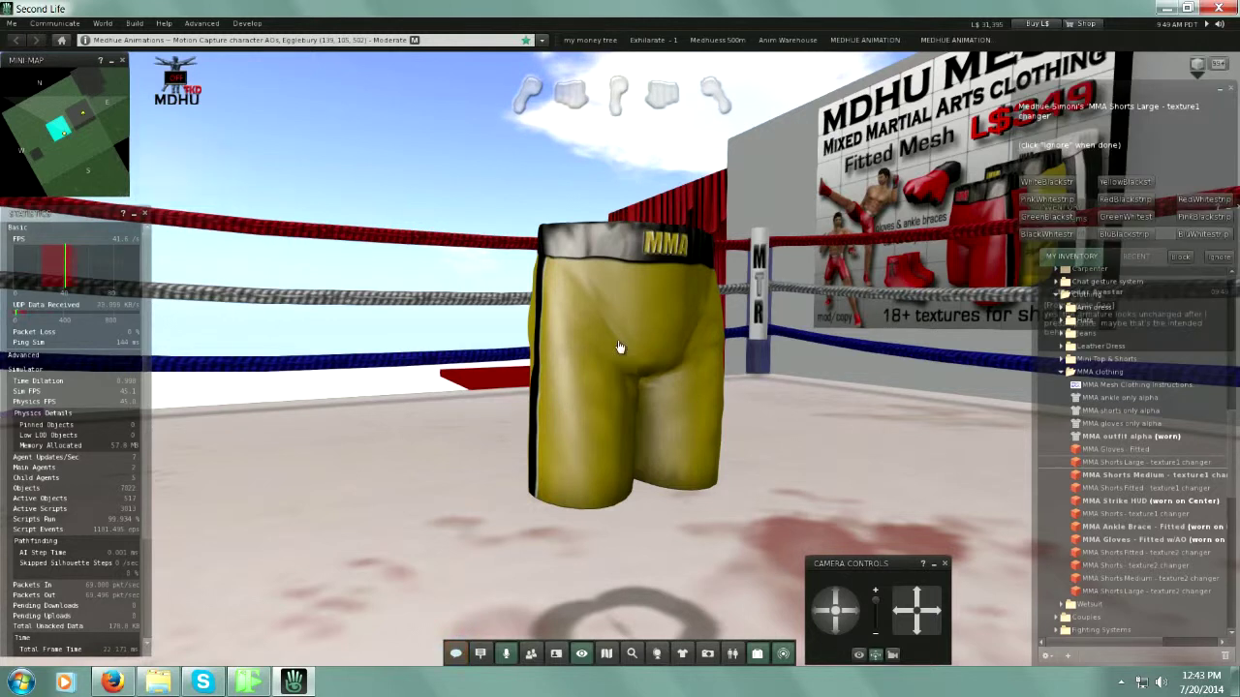
{"action": "left_click", "coordinate": [1046, 198]}
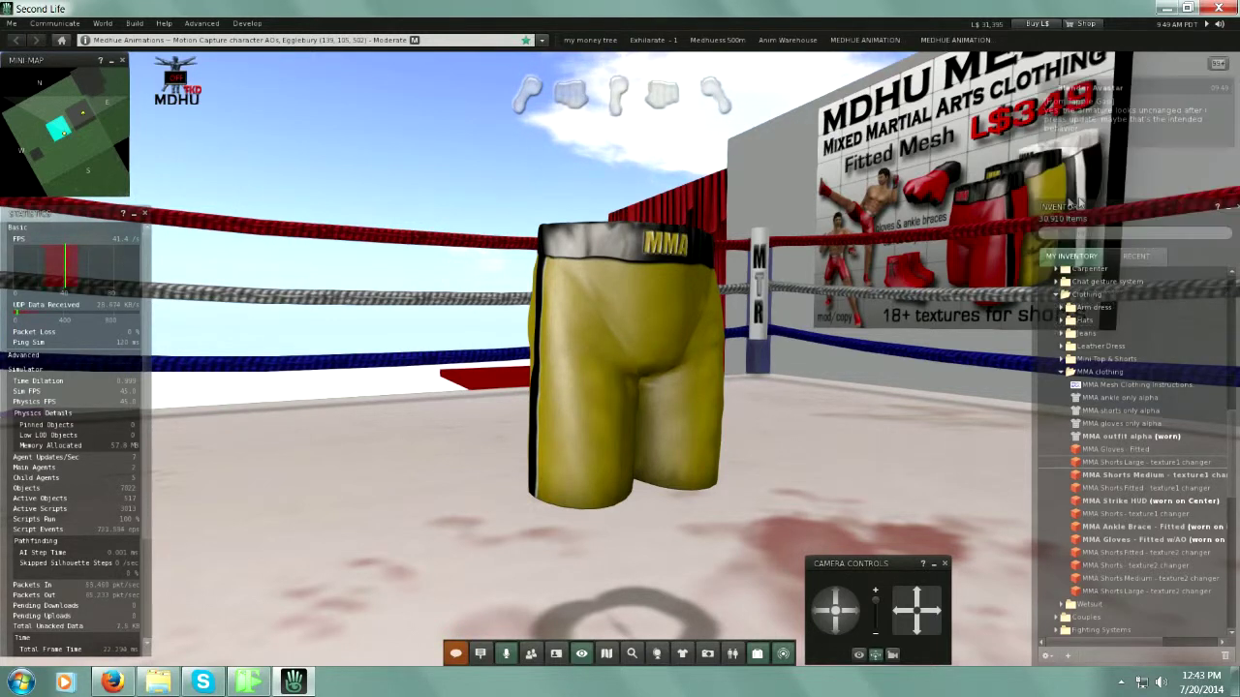
{"action": "left_click", "coordinate": [657, 319]}
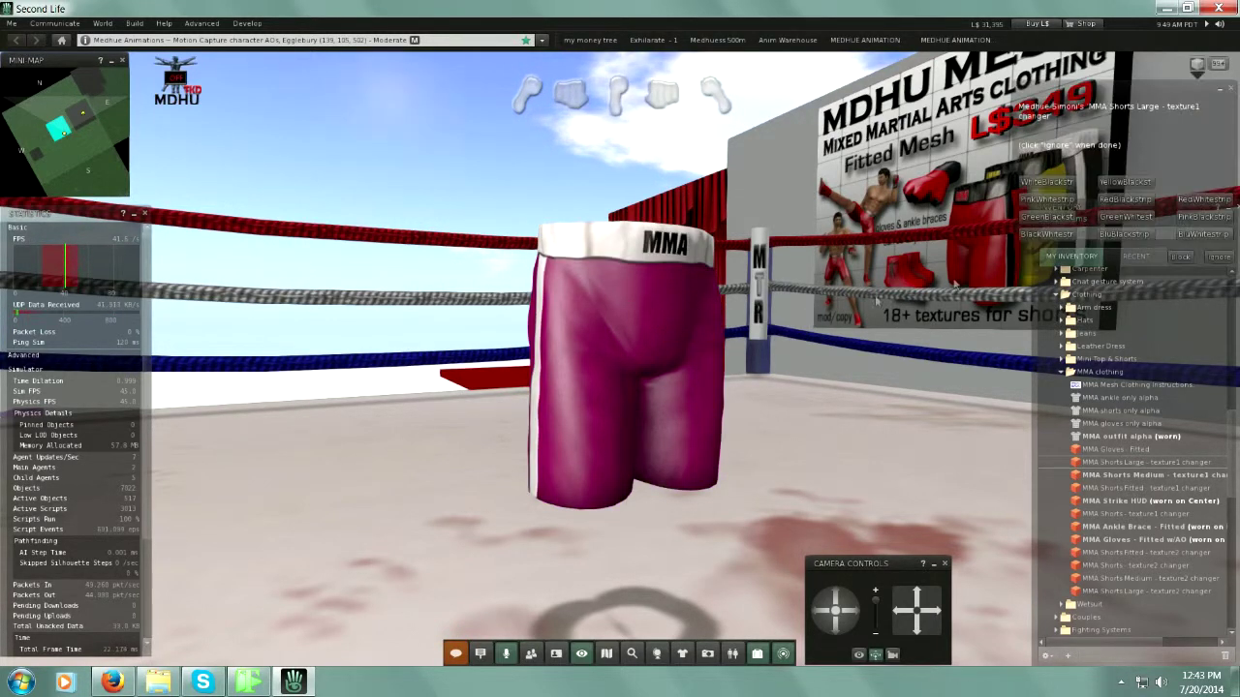
{"action": "left_click", "coordinate": [1129, 199]}
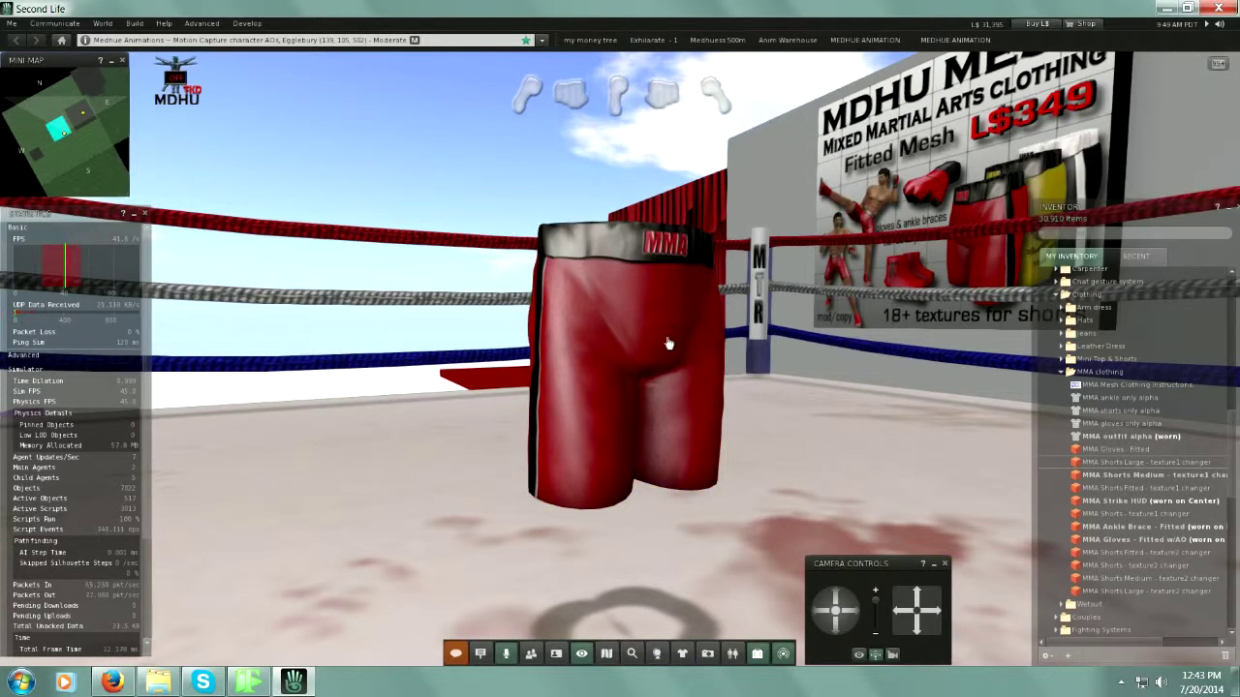
{"action": "left_click", "coordinate": [669, 343]}
{"action": "left_click", "coordinate": [1199, 222]}
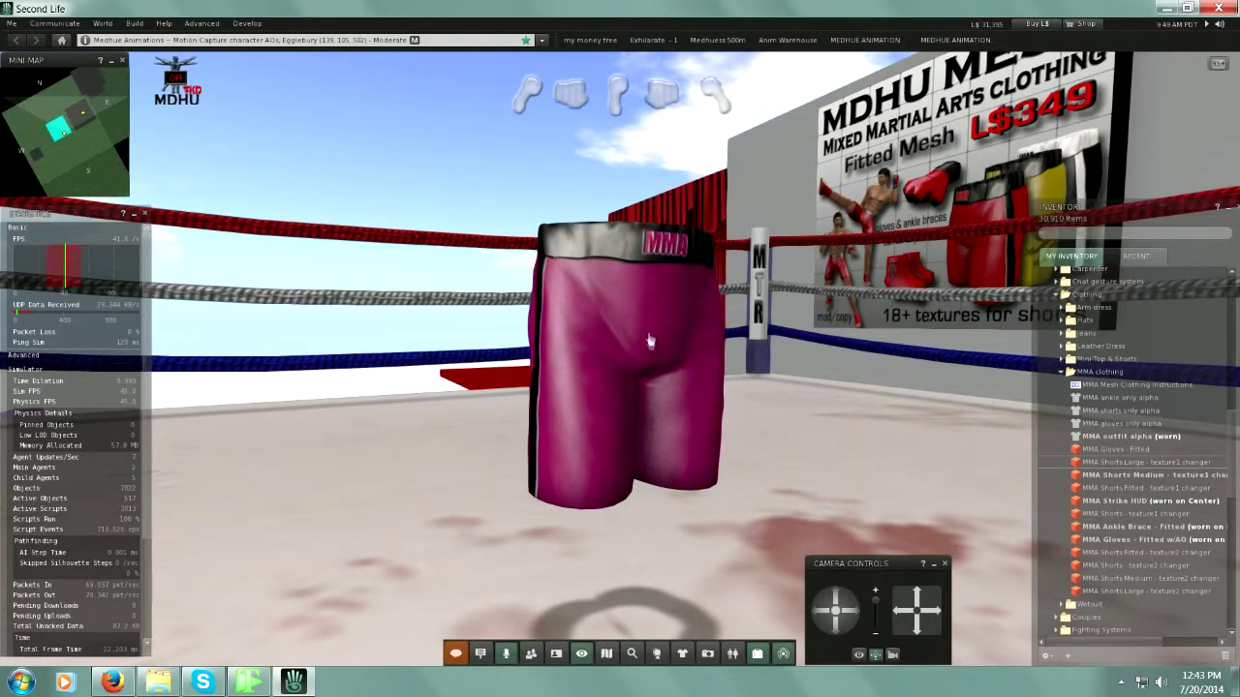
{"action": "left_click", "coordinate": [651, 339]}
{"action": "left_click", "coordinate": [1121, 236]}
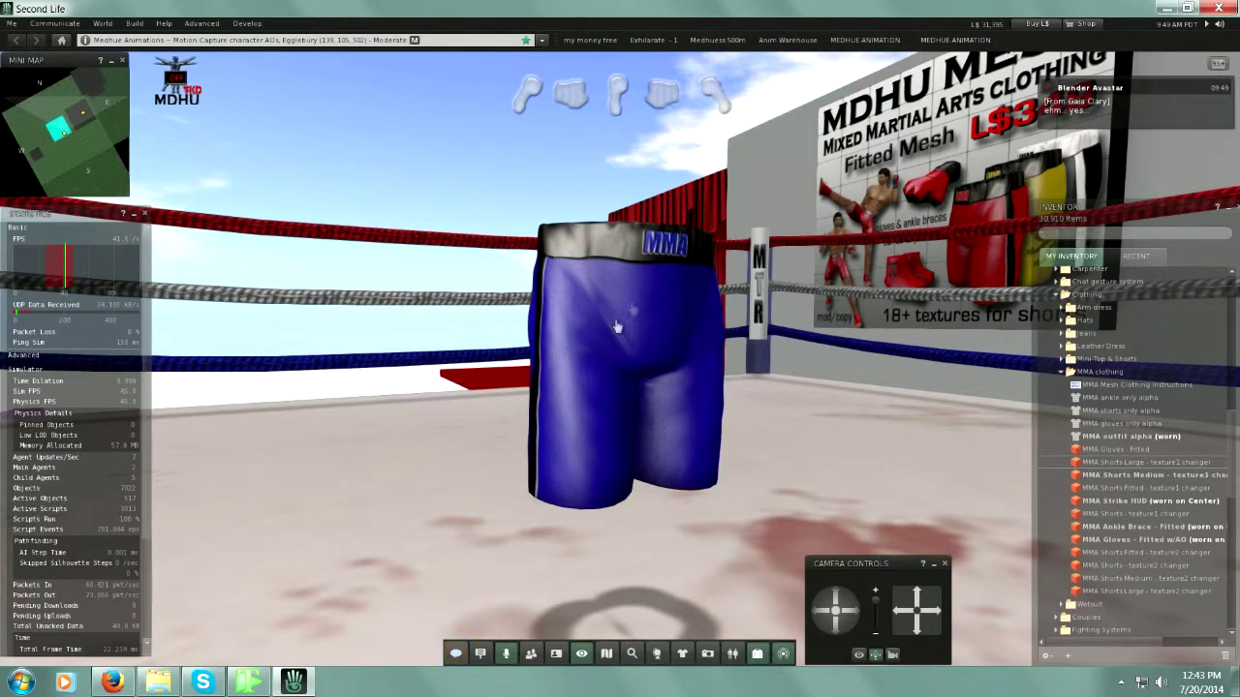
Step: Select the MMA Shorts - texture2 changer in the MMA clothing inventory
{"action": "left_click", "coordinate": [587, 284], "text": "alt"}
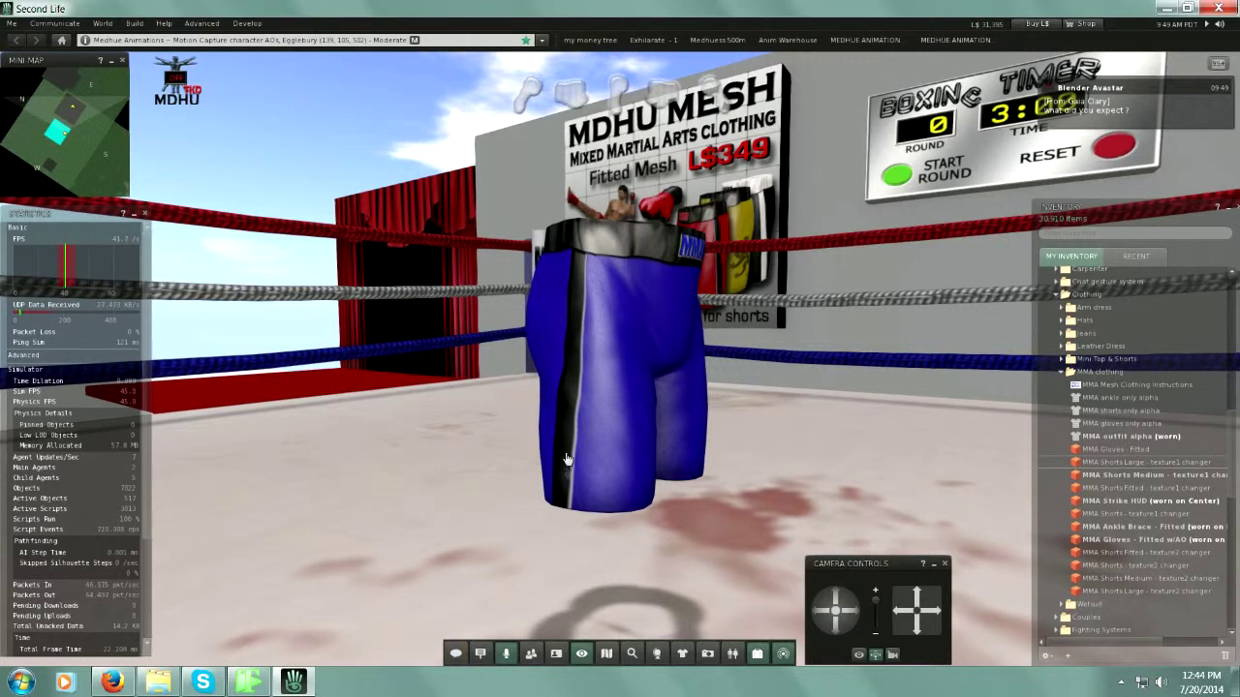
{"action": "scroll", "coordinate": [608, 438], "scroll_direction": "down", "scroll_amount": 3}
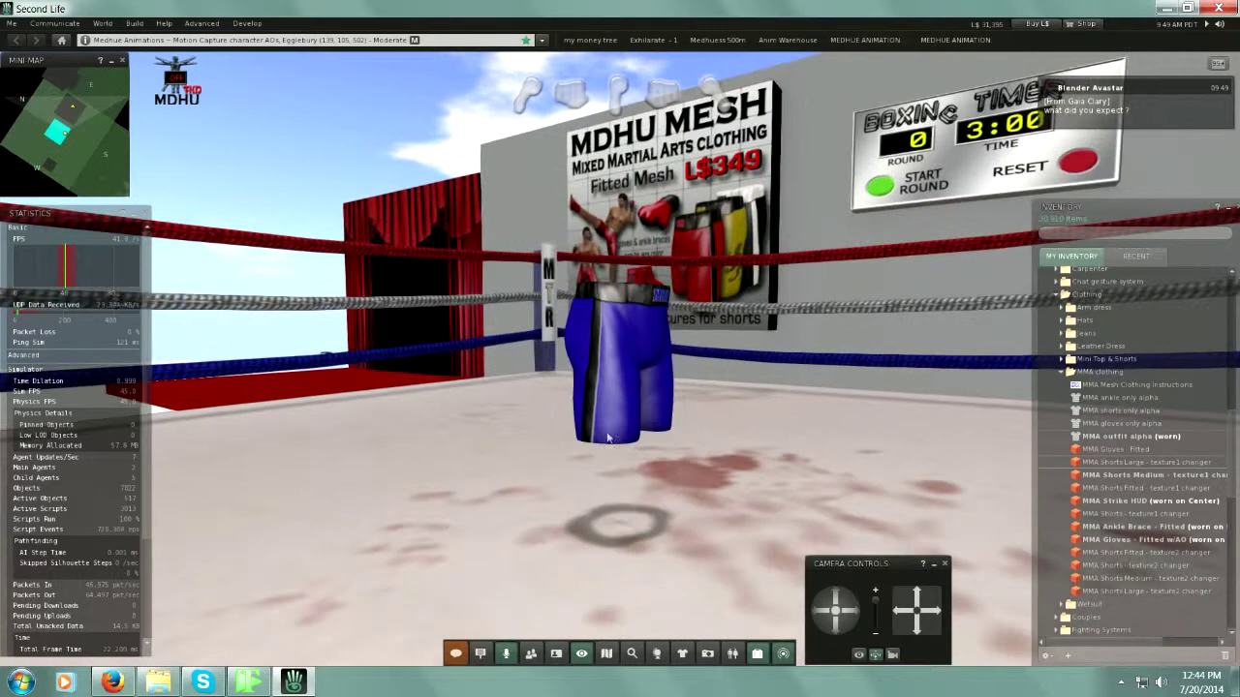
{"action": "left_click", "coordinate": [1161, 524]}
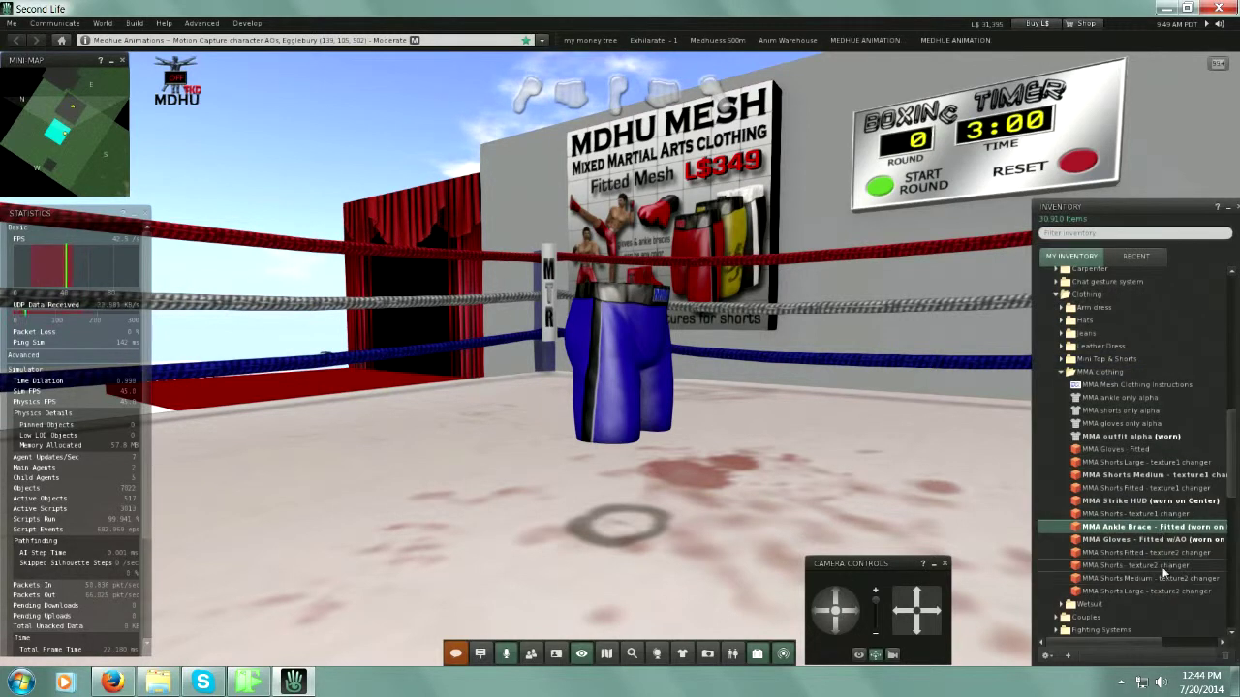
{"action": "left_click", "coordinate": [1162, 568]}
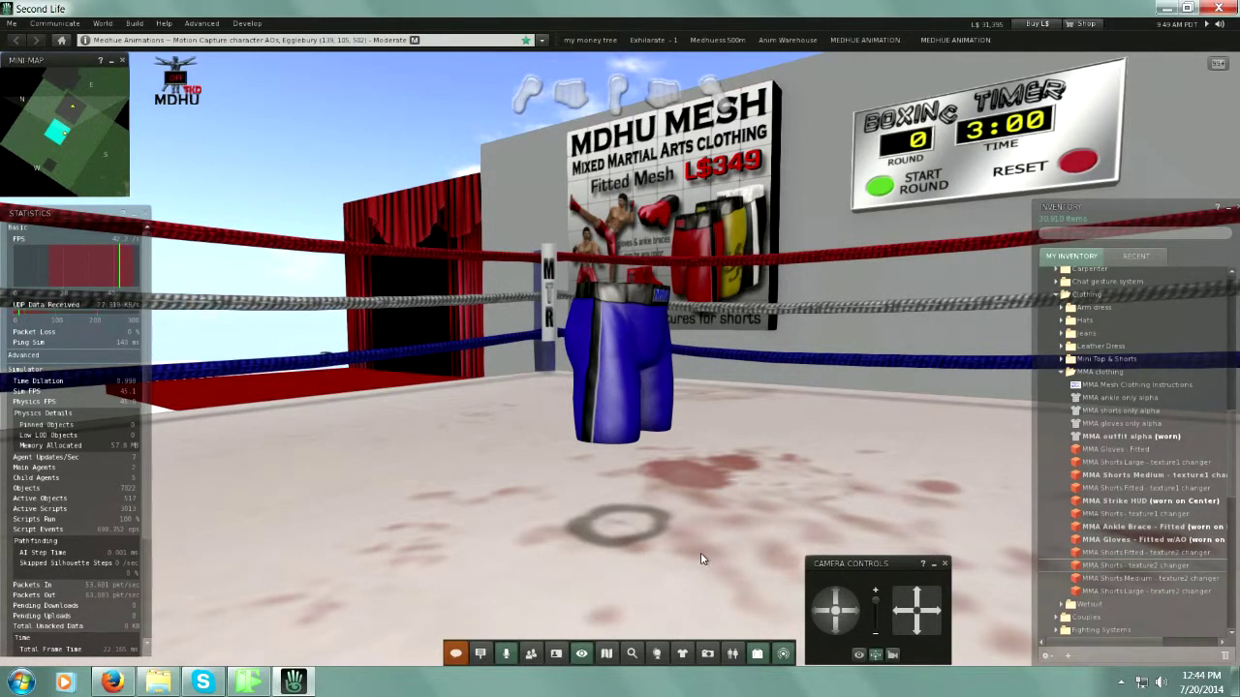
Step: Place the green texture2 shorts on the floor and move them up beside the blue pair
{"action": "left_click_drag", "start_coordinate": [704, 559], "coordinate": [705, 565]}
{"action": "right_click", "coordinate": [688, 481]}
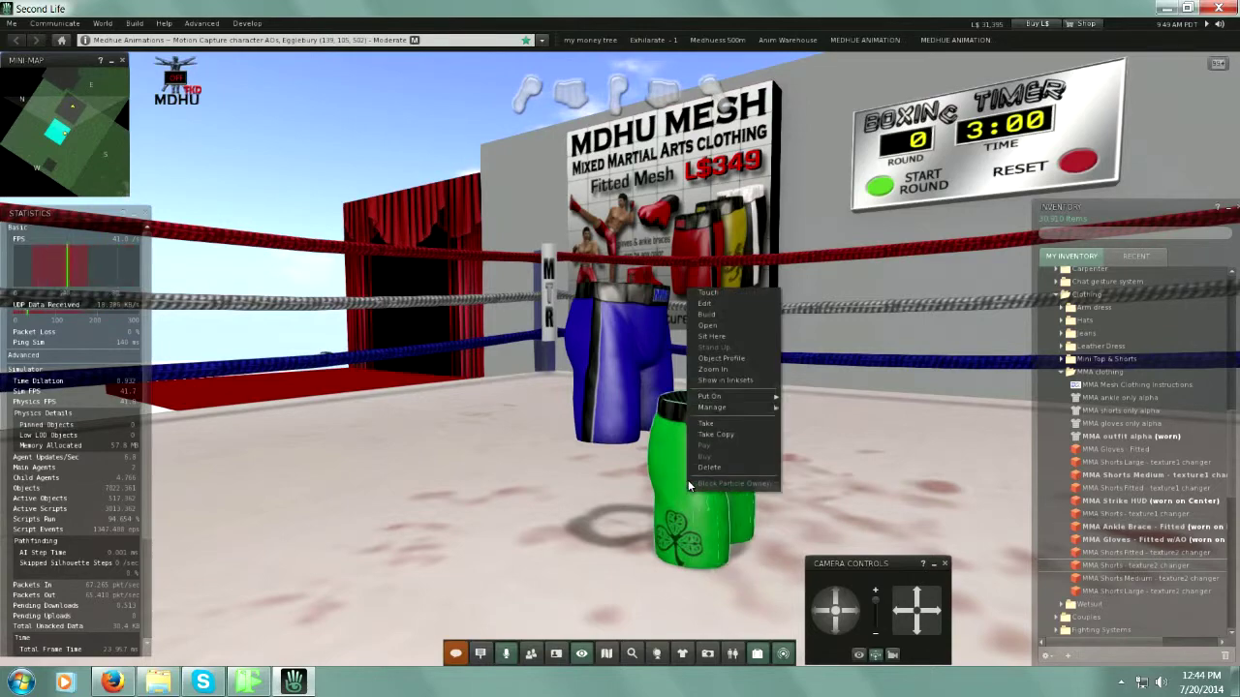
{"action": "left_click", "coordinate": [706, 323]}
{"action": "left_click_drag", "start_coordinate": [702, 455], "coordinate": [702, 354]}
{"action": "left_click", "coordinate": [722, 426], "text": "alt"}
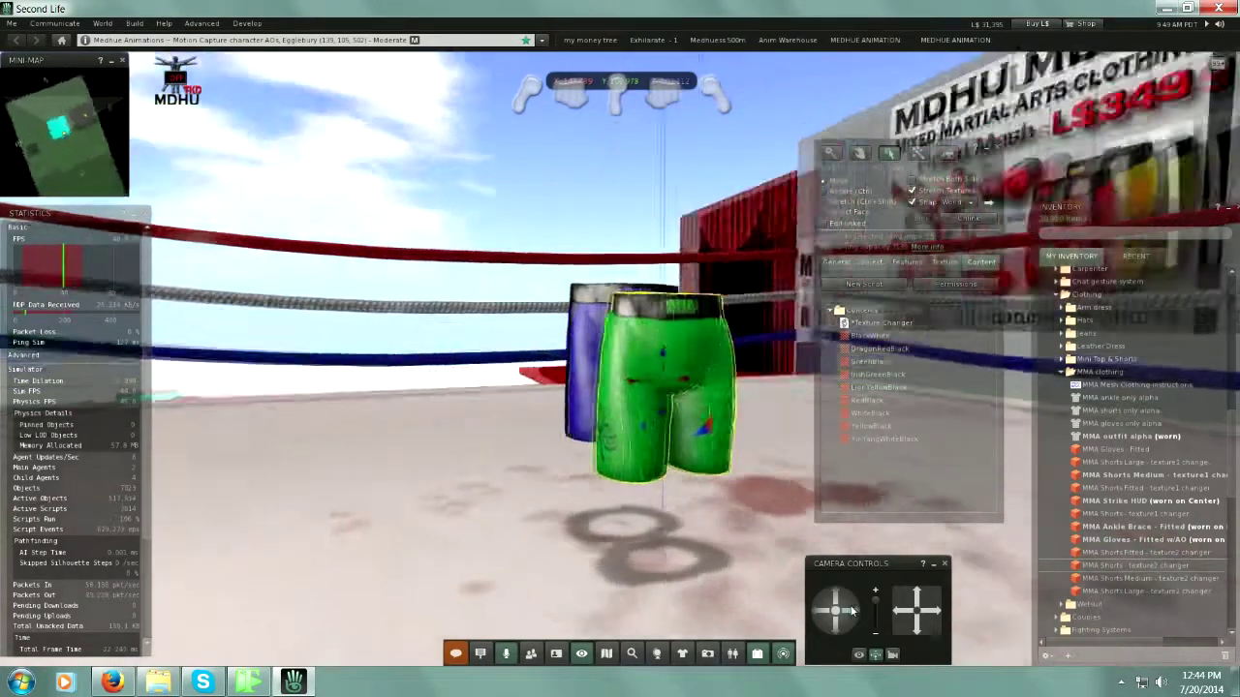
{"action": "left_click_drag", "start_coordinate": [671, 390], "coordinate": [823, 388]}
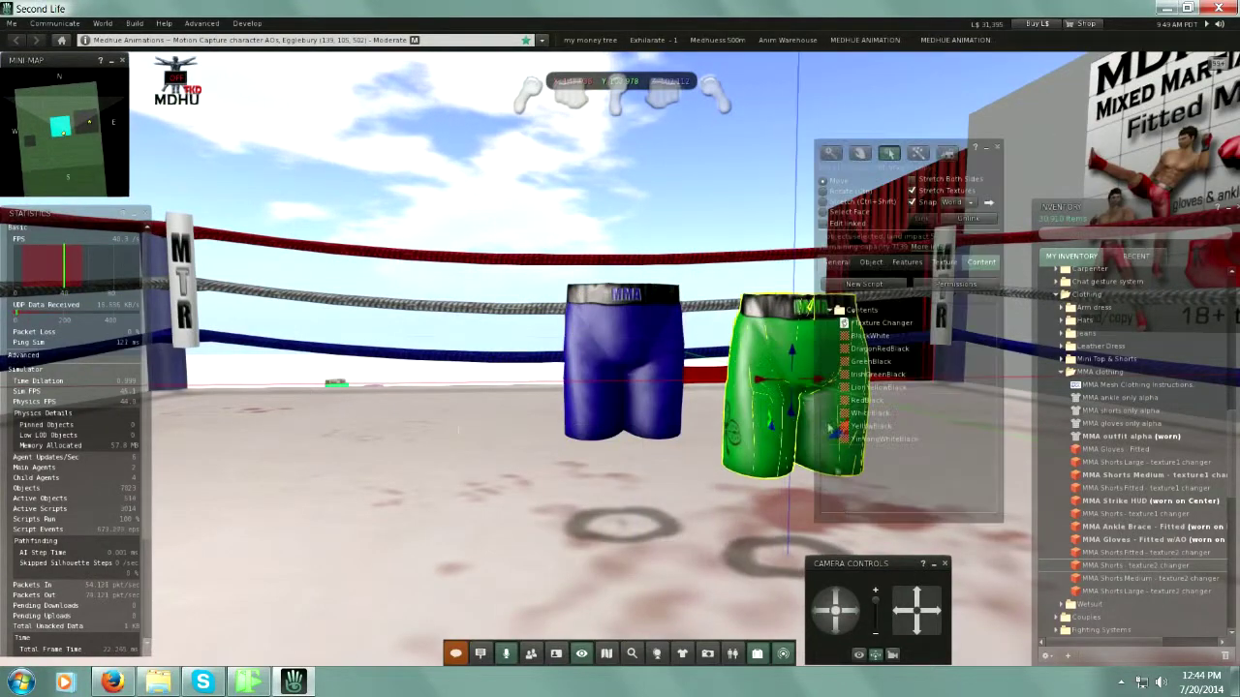
{"action": "left_click_drag", "start_coordinate": [821, 621], "coordinate": [816, 610]}
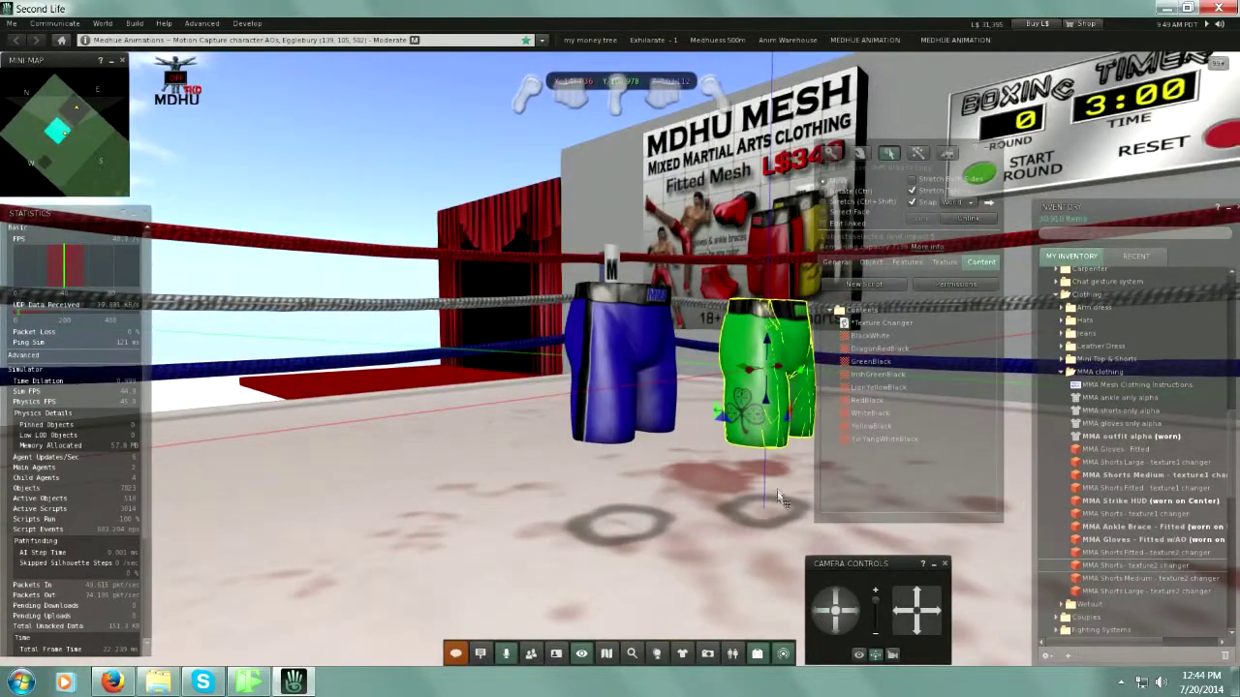
{"action": "left_click", "coordinate": [770, 368], "text": "alt"}
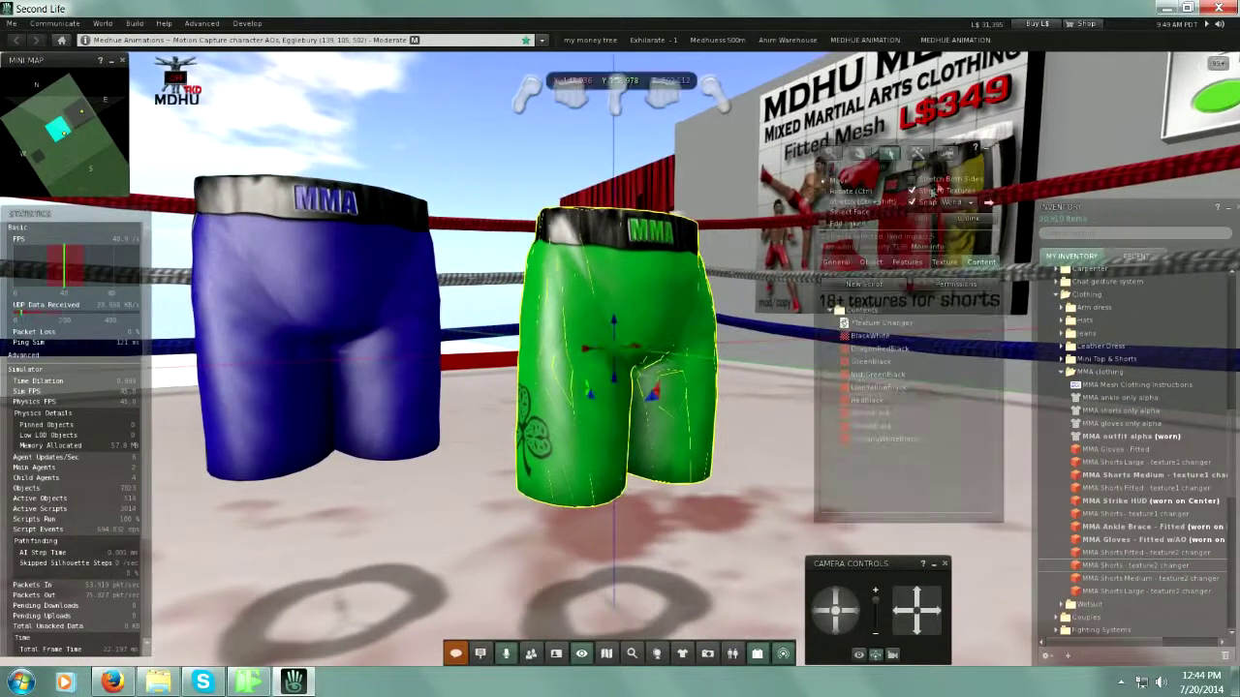
Step: Retexture the new shorts Irish green, then yellow with the black lion print
{"action": "left_click", "coordinate": [993, 151]}
{"action": "left_click", "coordinate": [637, 327]}
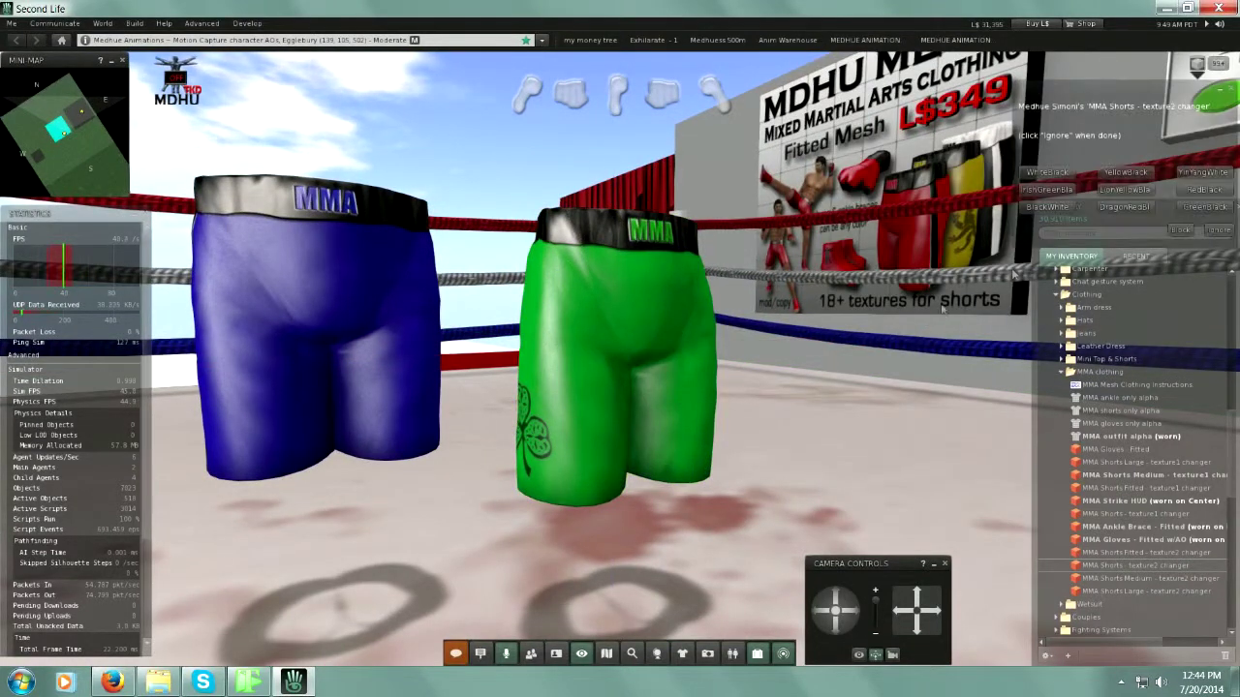
{"action": "left_click", "coordinate": [1047, 191]}
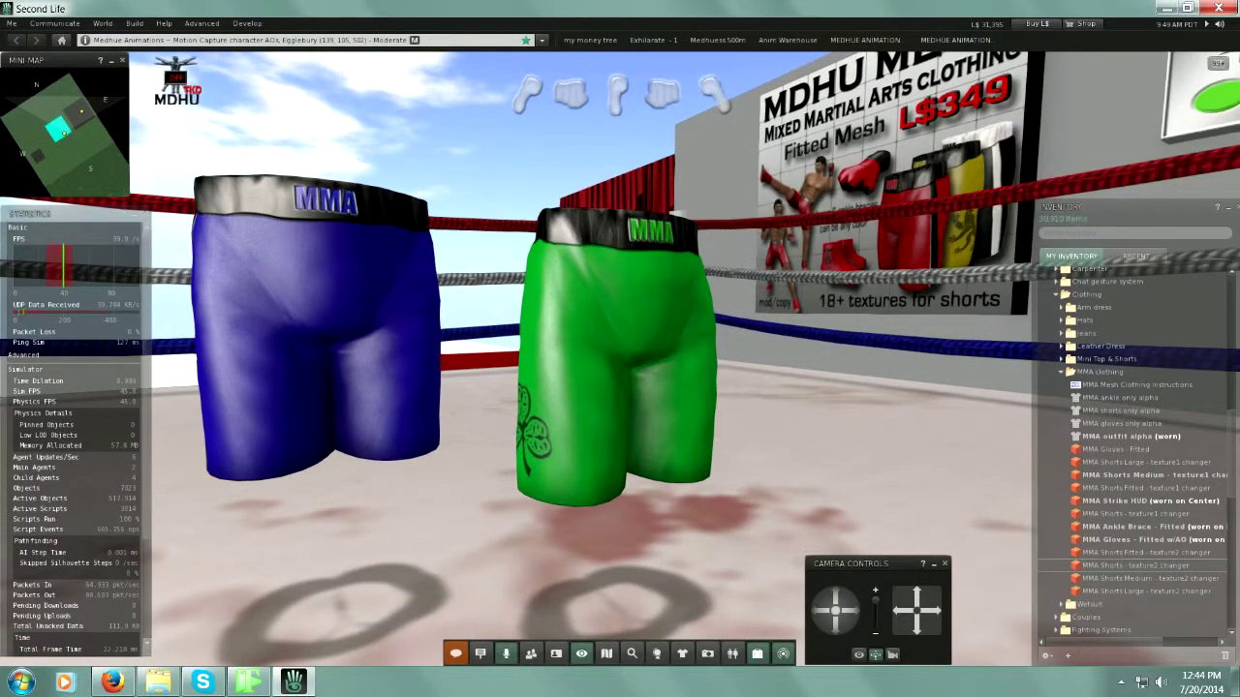
{"action": "left_click", "coordinate": [704, 327]}
{"action": "left_click", "coordinate": [1122, 192]}
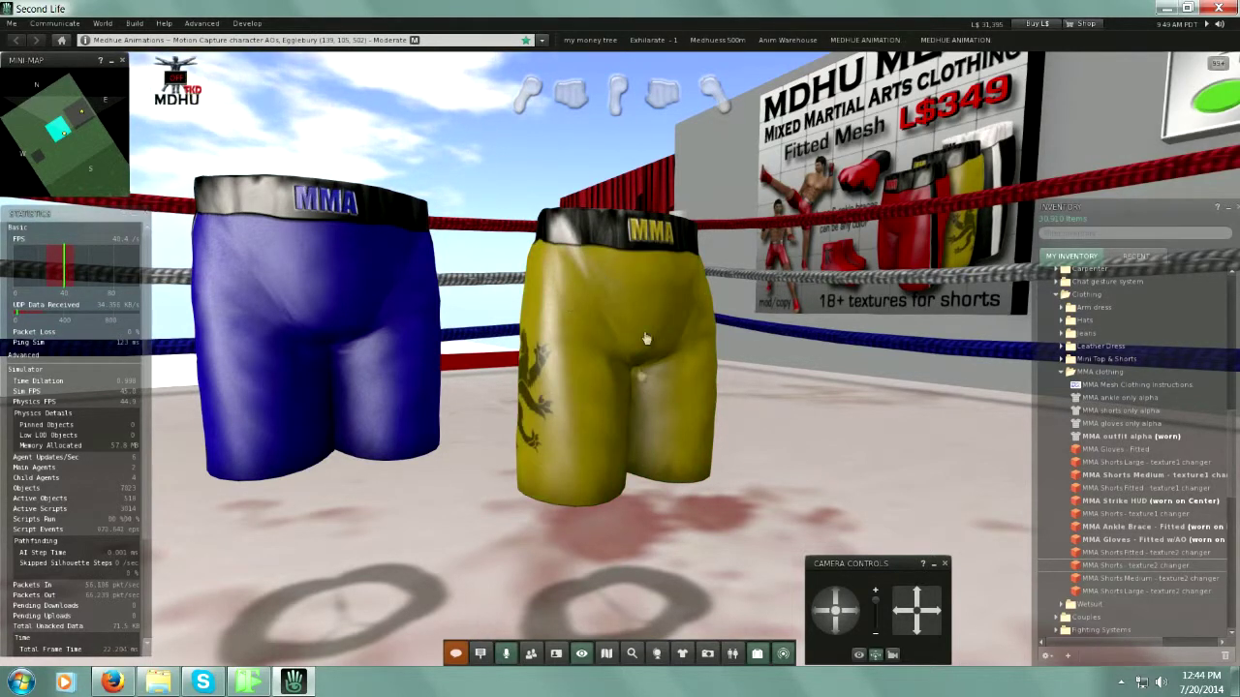
Step: Delete the blue shorts and open the yellow shorts for editing
{"action": "right_click", "coordinate": [303, 267]}
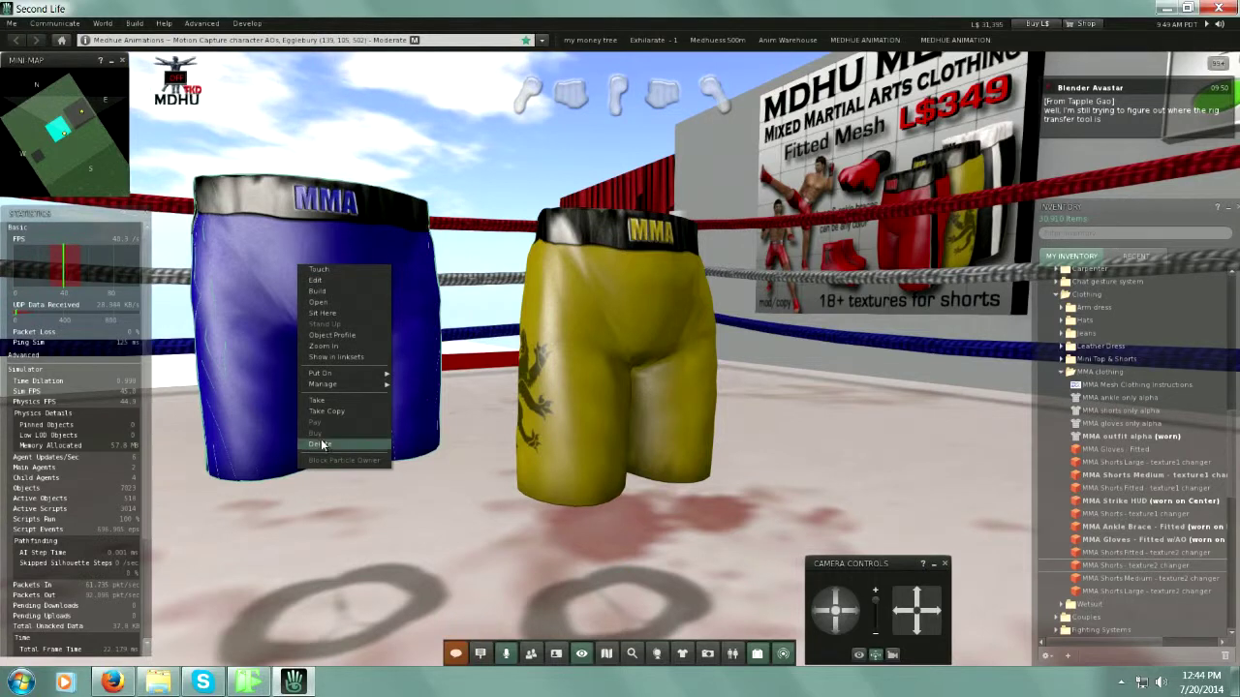
{"action": "left_click", "coordinate": [321, 444]}
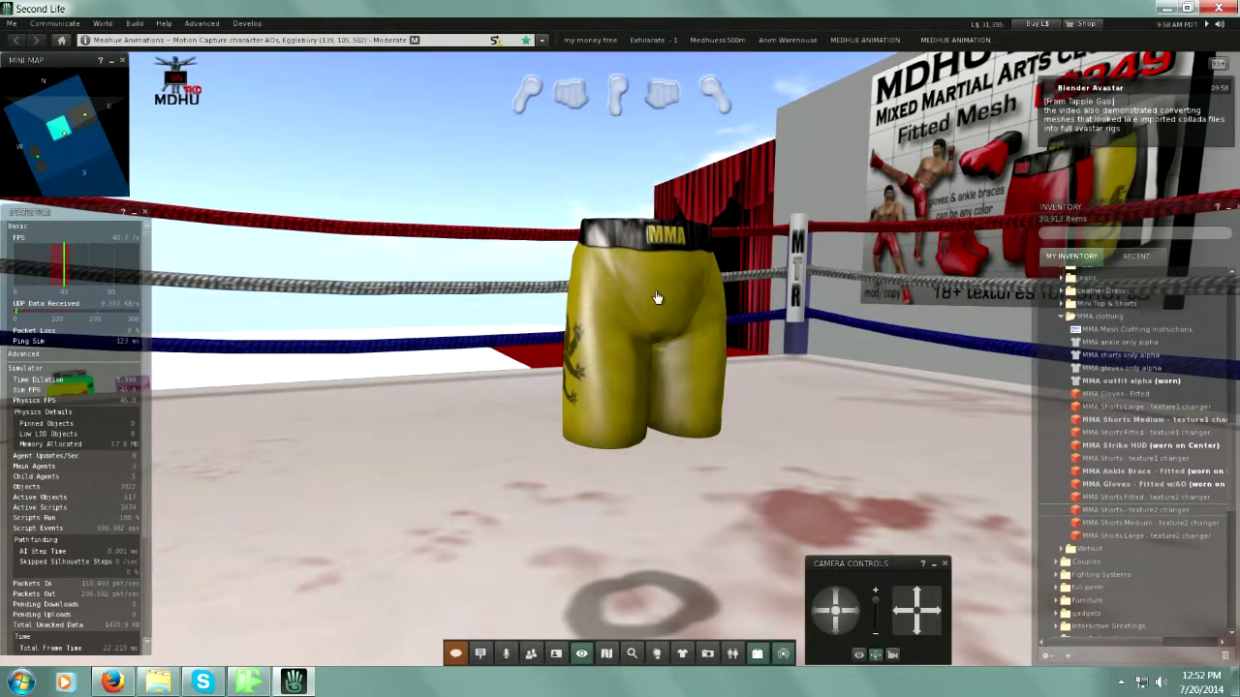
{"action": "right_click", "coordinate": [655, 308]}
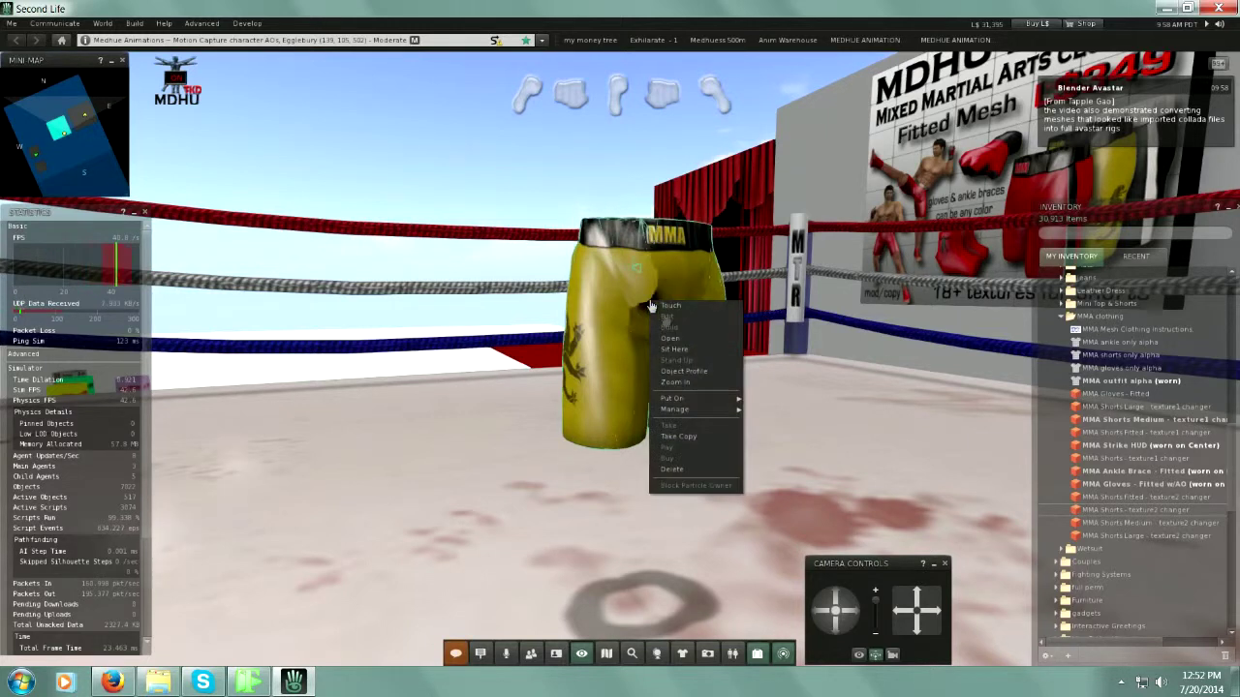
{"action": "left_click", "coordinate": [668, 319]}
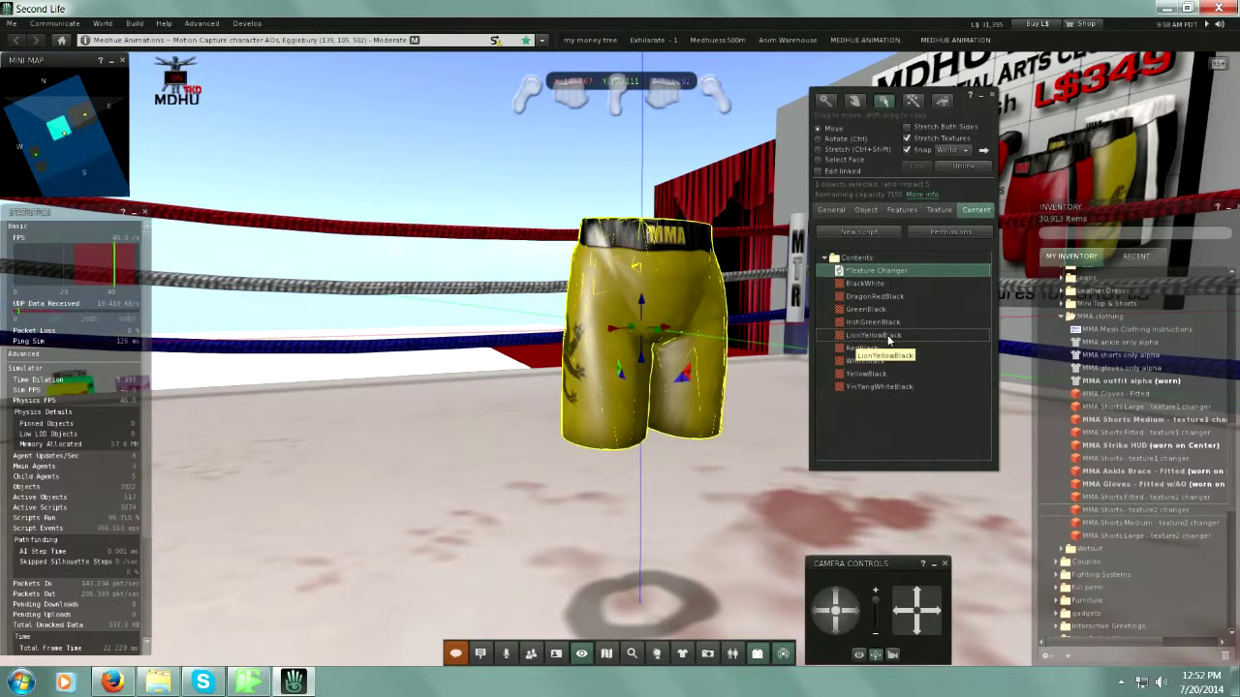
Step: Delete every content item except LionYellowBlack from the yellow shorts' Content tab
{"action": "left_click", "coordinate": [879, 322], "text": "shift"}
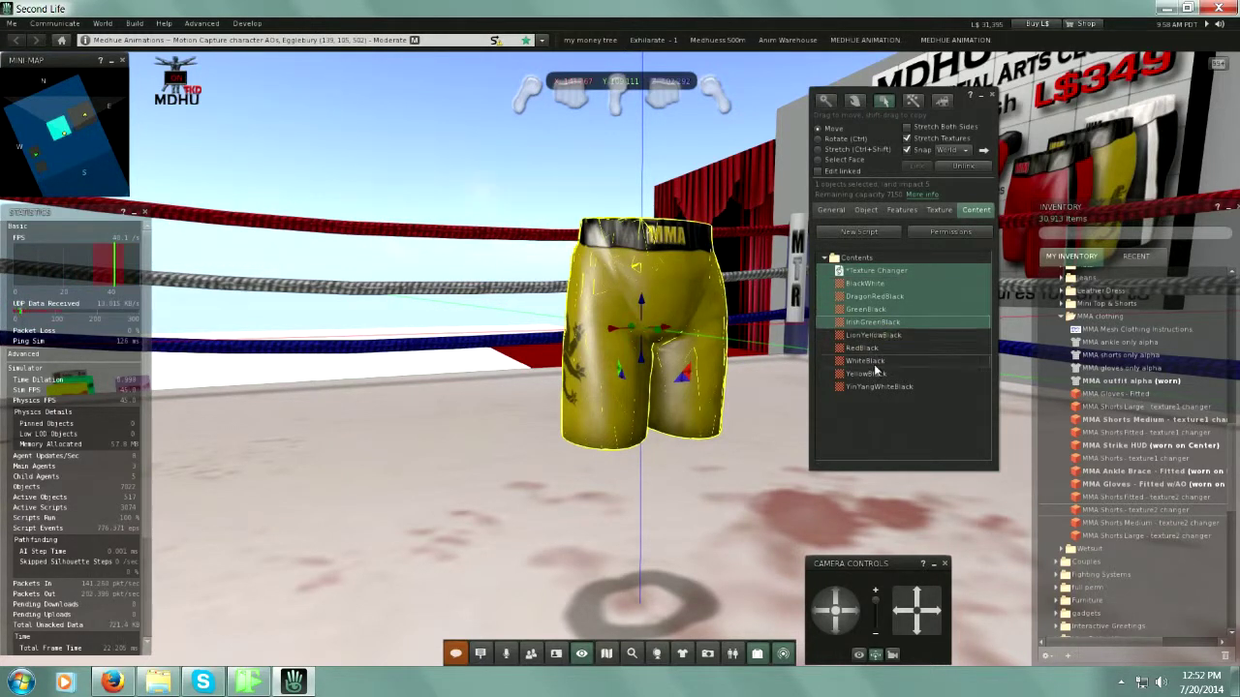
{"action": "left_click", "coordinate": [864, 347], "text": "ctrl"}
{"action": "left_click", "coordinate": [864, 361], "text": "ctrl"}
{"action": "left_click", "coordinate": [865, 373], "text": "ctrl"}
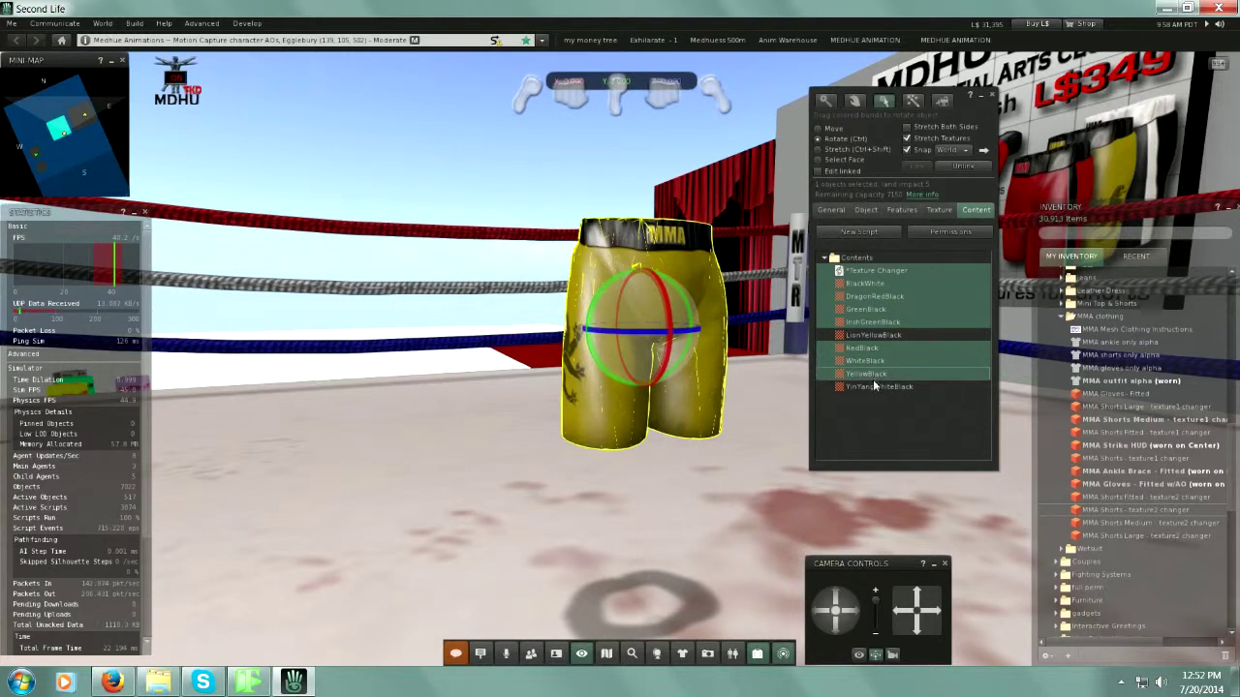
{"action": "left_click", "coordinate": [872, 387], "text": "ctrl"}
{"action": "right_click", "coordinate": [875, 389]}
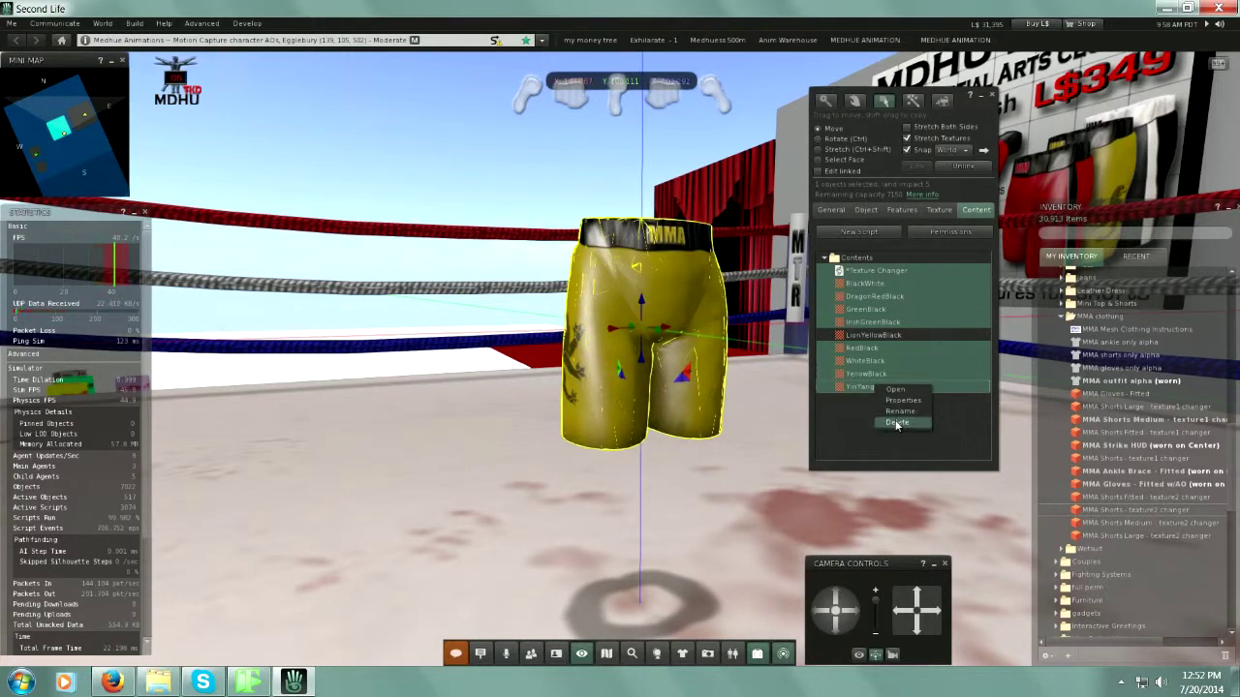
{"action": "left_click", "coordinate": [897, 423]}
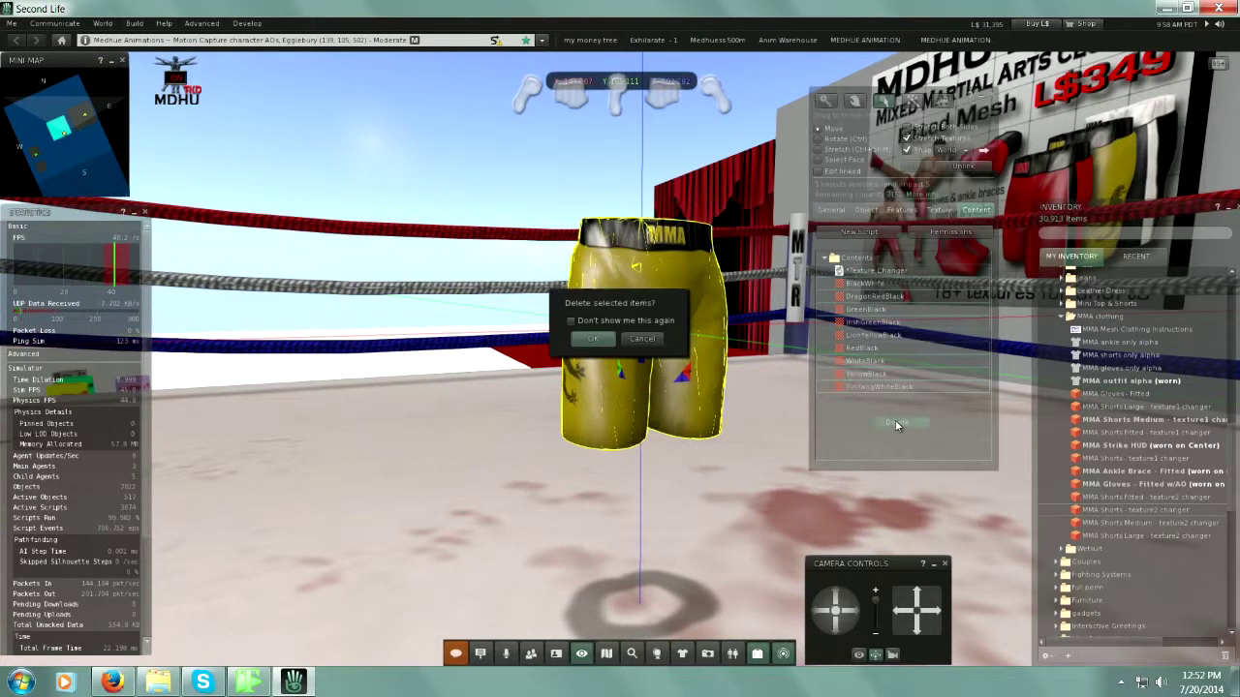
{"action": "left_click", "coordinate": [595, 338]}
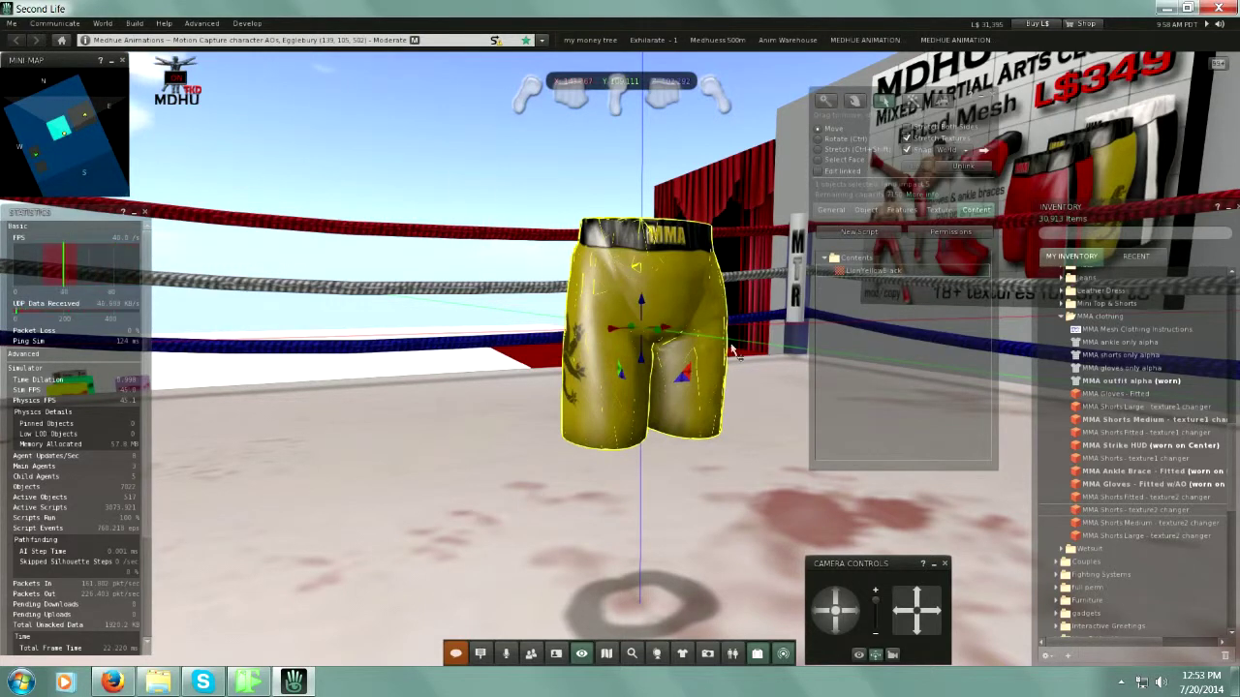
{"action": "left_click", "coordinate": [876, 275]}
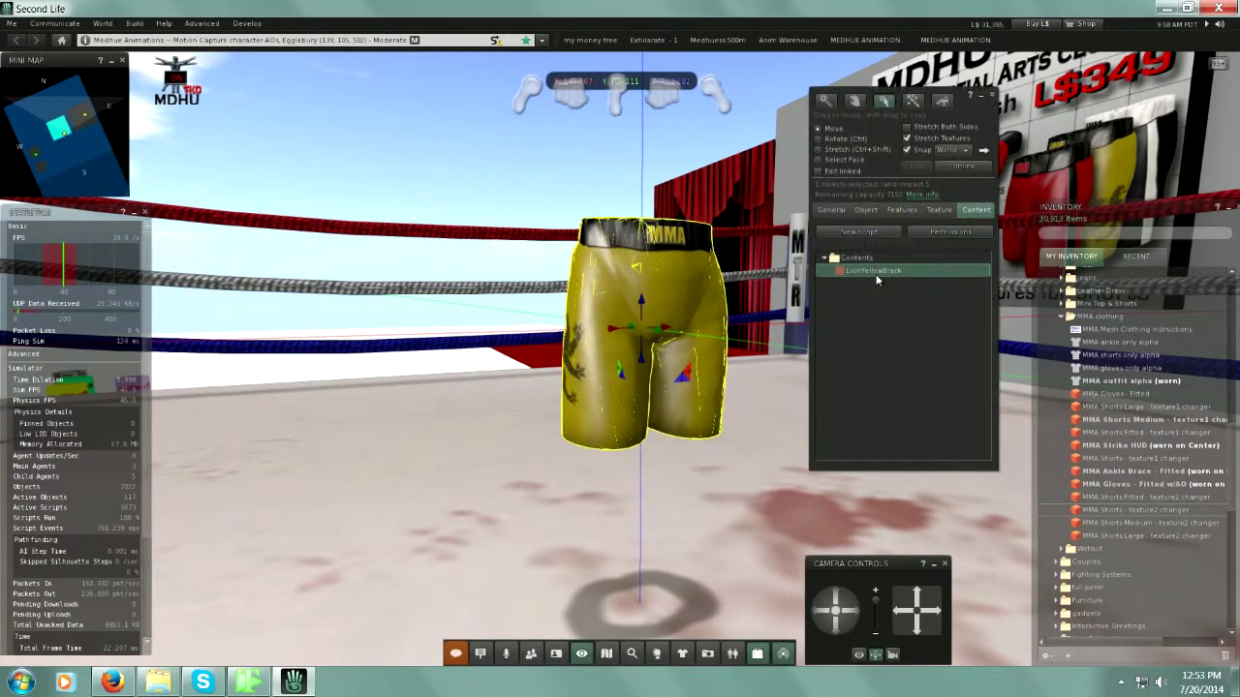
Step: Take the yellow shorts into inventory and swing the camera to a high view over the ring
{"action": "left_click", "coordinate": [992, 95]}
{"action": "right_click", "coordinate": [655, 300]}
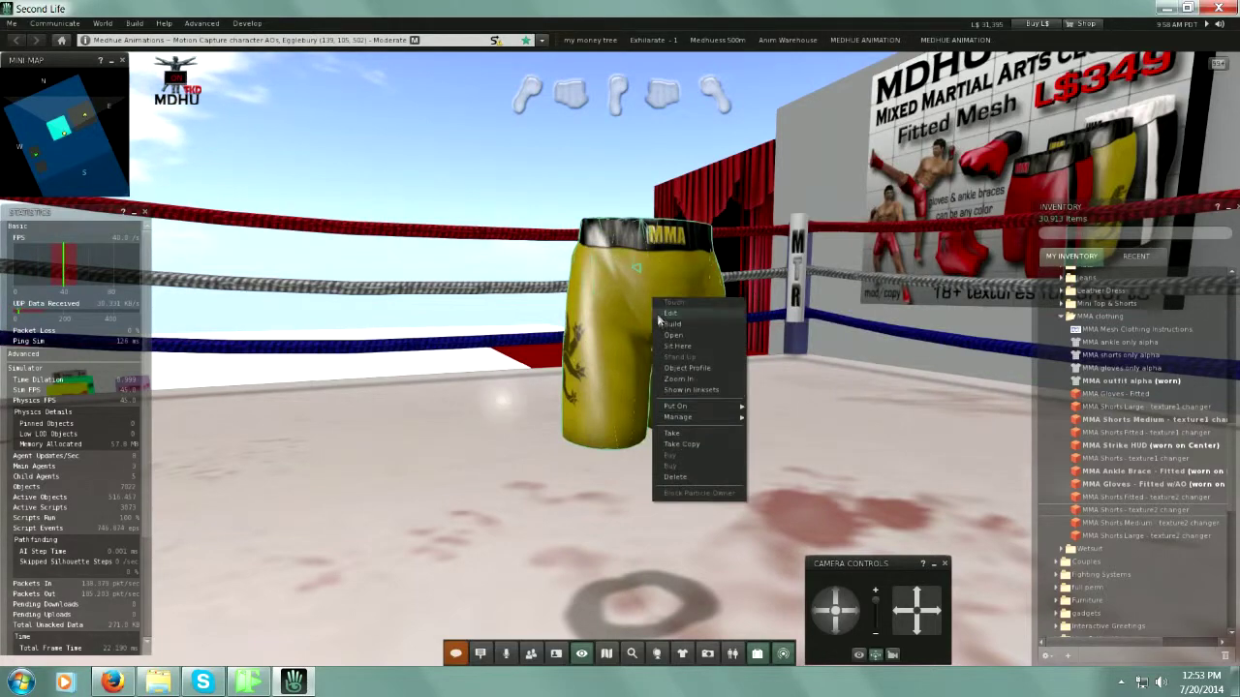
{"action": "left_click", "coordinate": [676, 437]}
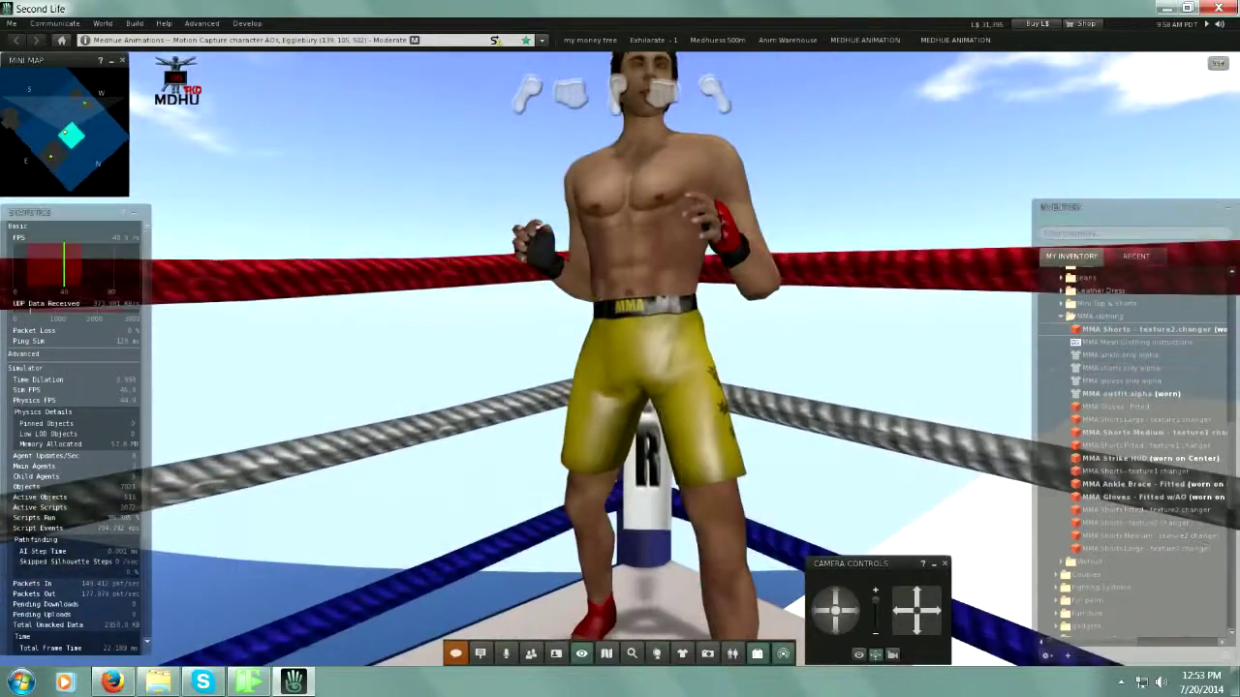
{"action": "scroll", "coordinate": [621, 359], "scroll_direction": "down", "scroll_amount": 5}
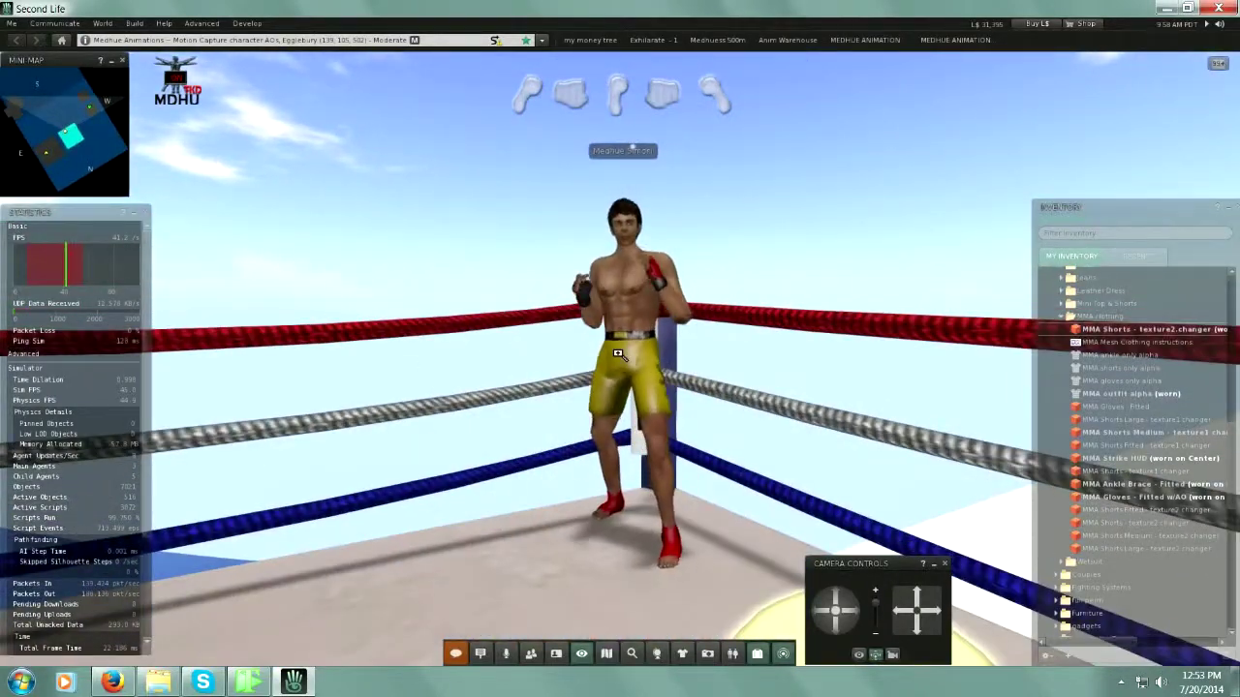
{"action": "key", "text": "Escape"}
{"action": "scroll", "coordinate": [753, 252], "scroll_direction": "up", "scroll_amount": 5}
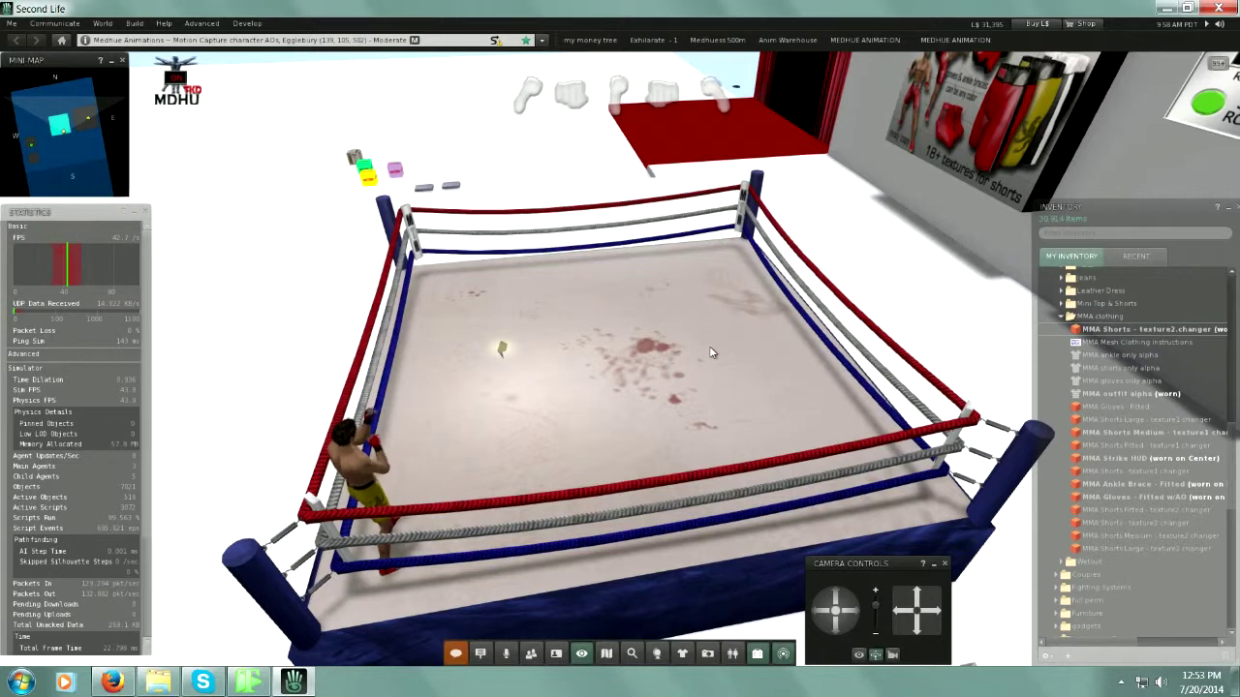
Step: Rez the MMA Shorts - texture2 changer in the ring centre and briefly open it for editing
{"action": "left_click", "coordinate": [1147, 525]}
{"action": "left_click_drag", "start_coordinate": [1146, 525], "coordinate": [618, 357]}
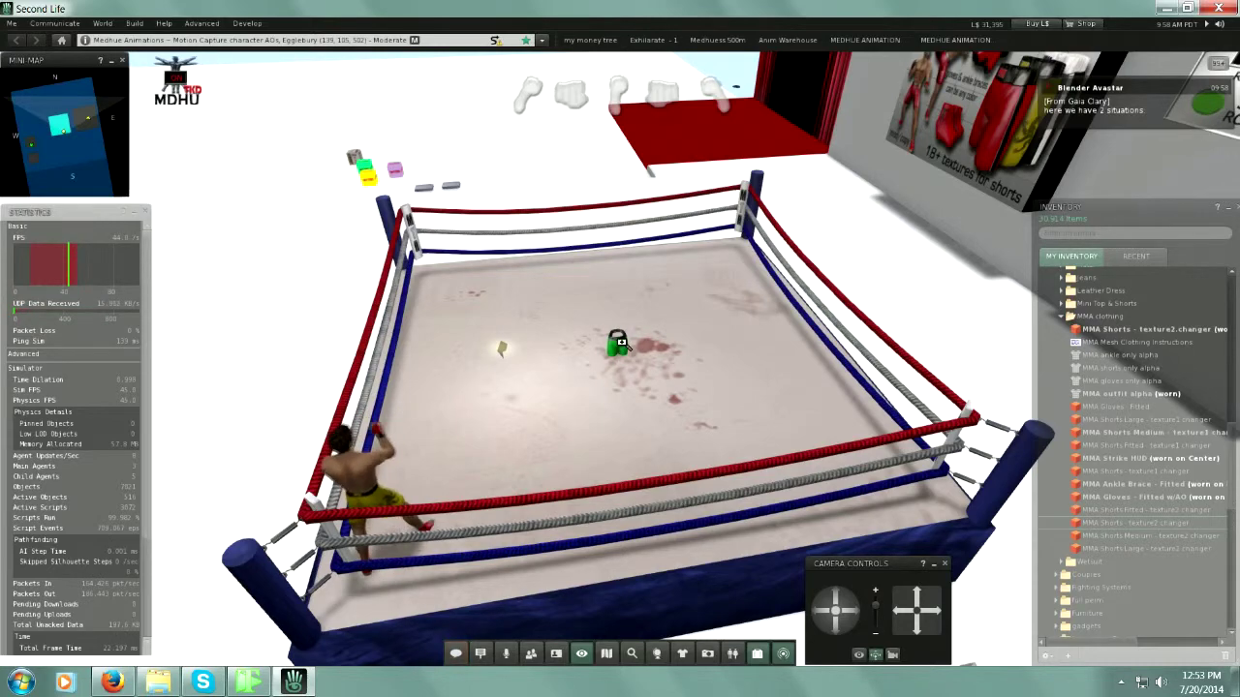
{"action": "left_click", "coordinate": [618, 356], "text": "alt"}
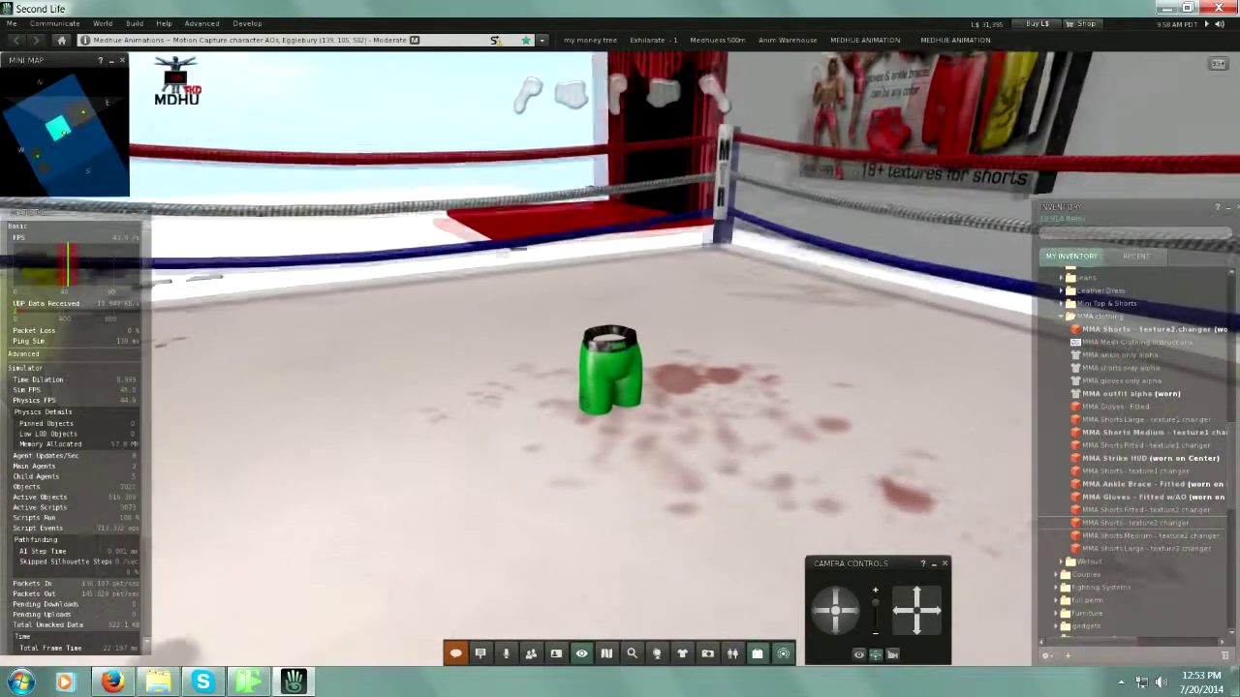
{"action": "right_click", "coordinate": [617, 368]}
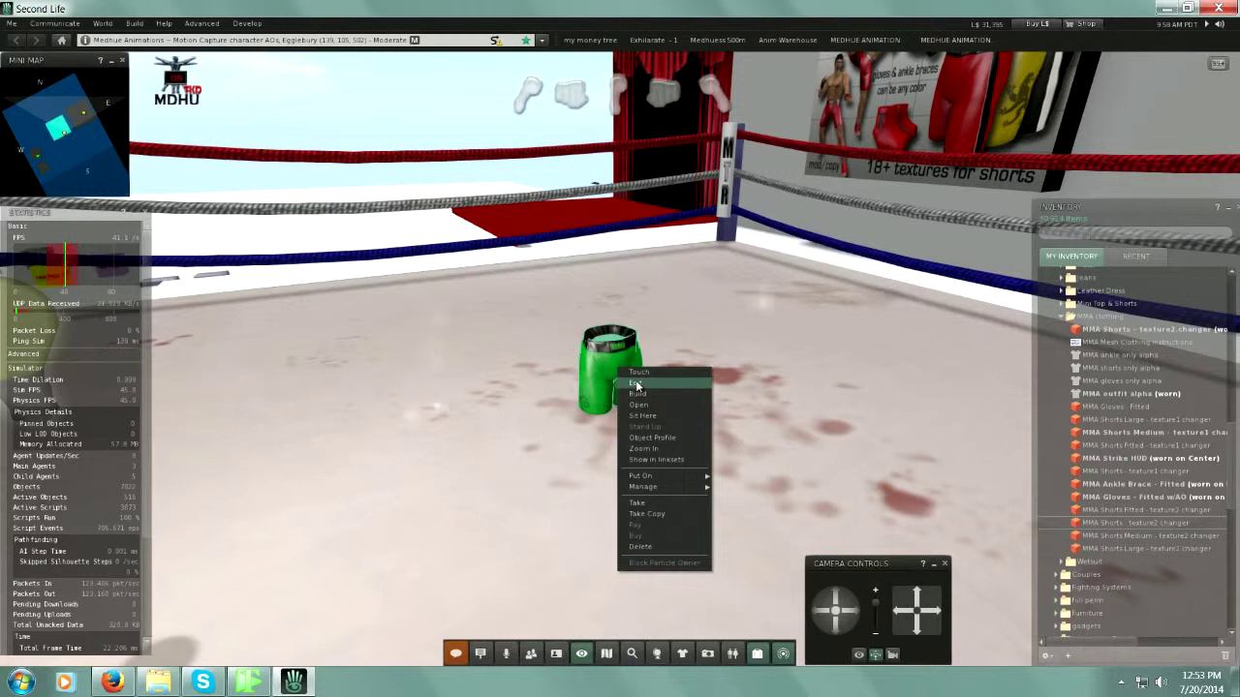
{"action": "left_click", "coordinate": [636, 394]}
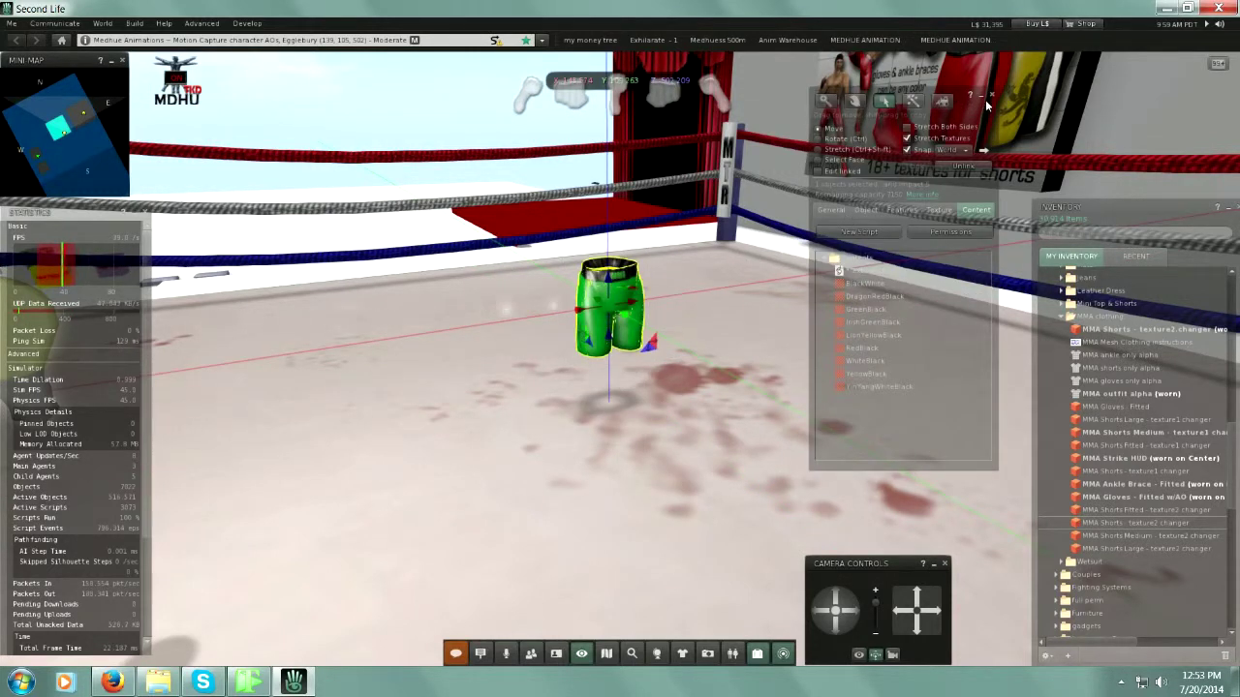
{"action": "left_click", "coordinate": [992, 98]}
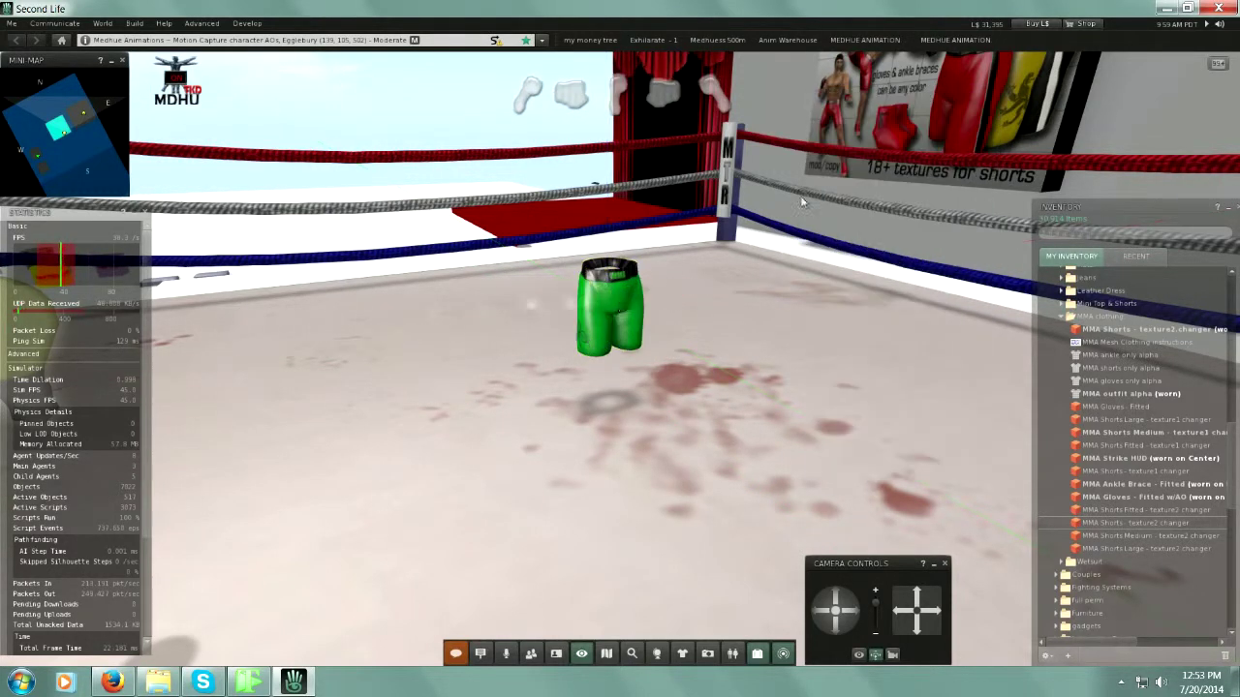
Step: Recolour the shorts from green to white and black, then open them for editing
{"action": "left_click", "coordinate": [620, 306]}
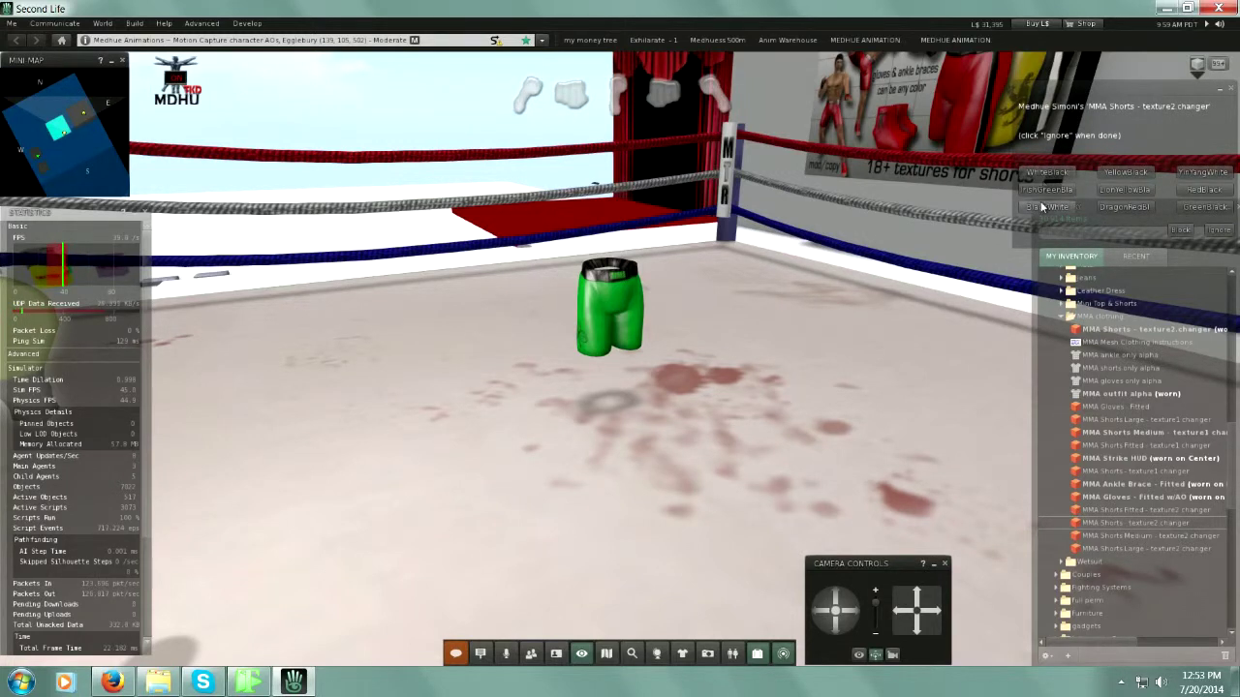
{"action": "left_click", "coordinate": [1193, 175]}
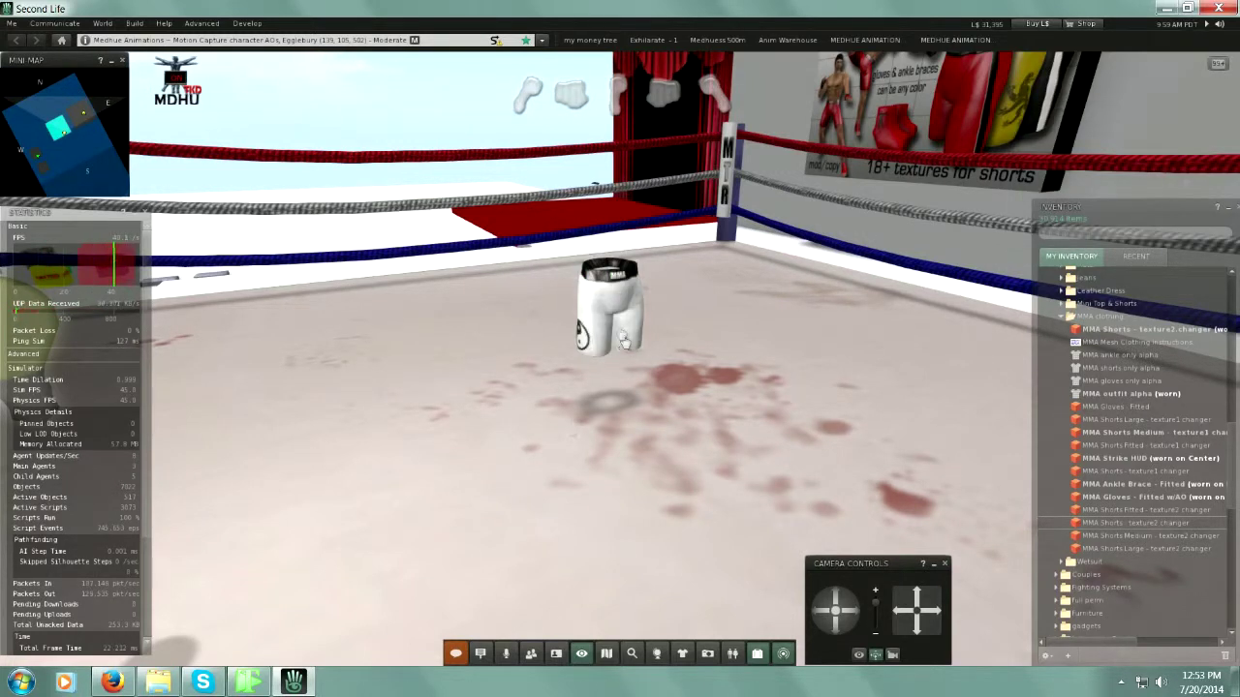
{"action": "right_click", "coordinate": [609, 299]}
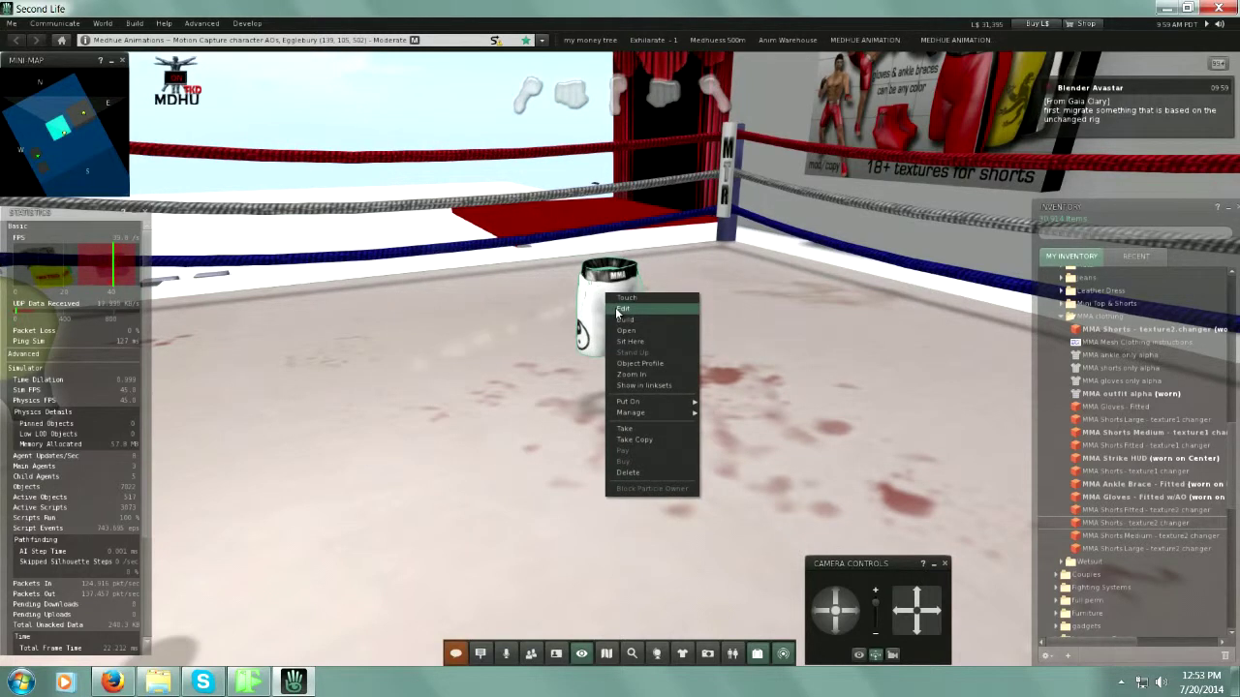
{"action": "left_click", "coordinate": [630, 287]}
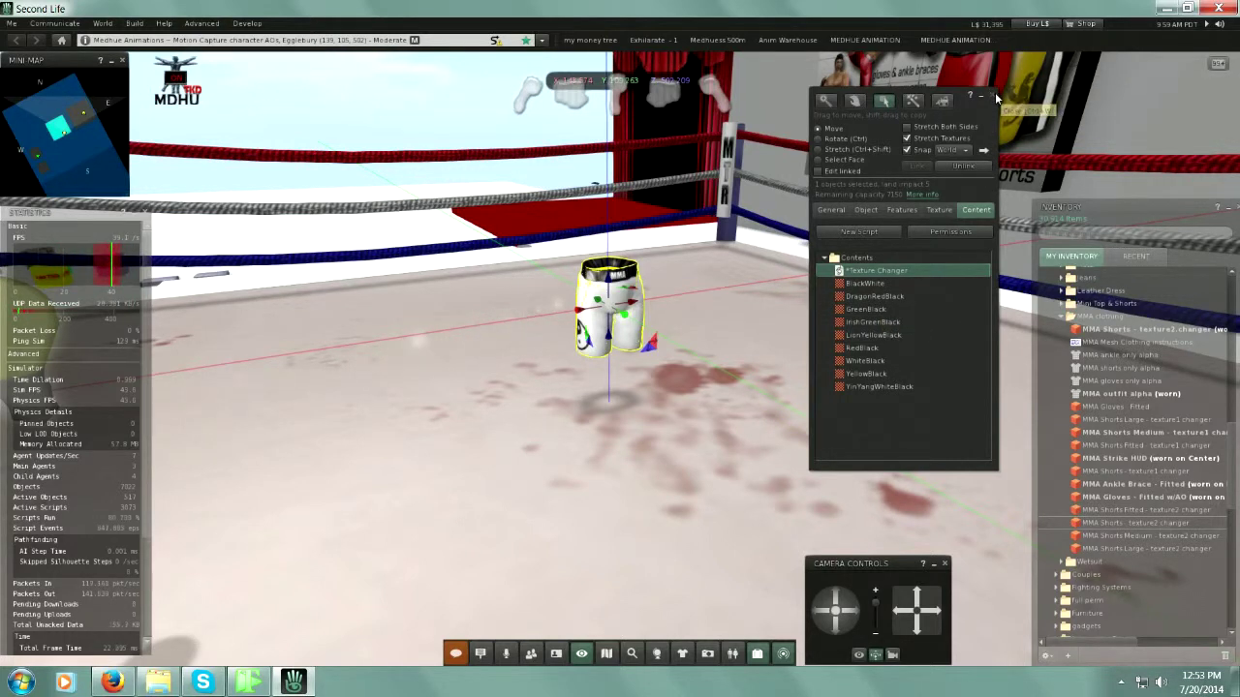
Step: Delete the recoloured shorts from the ring floor
{"action": "left_click", "coordinate": [996, 97]}
{"action": "right_click", "coordinate": [617, 296]}
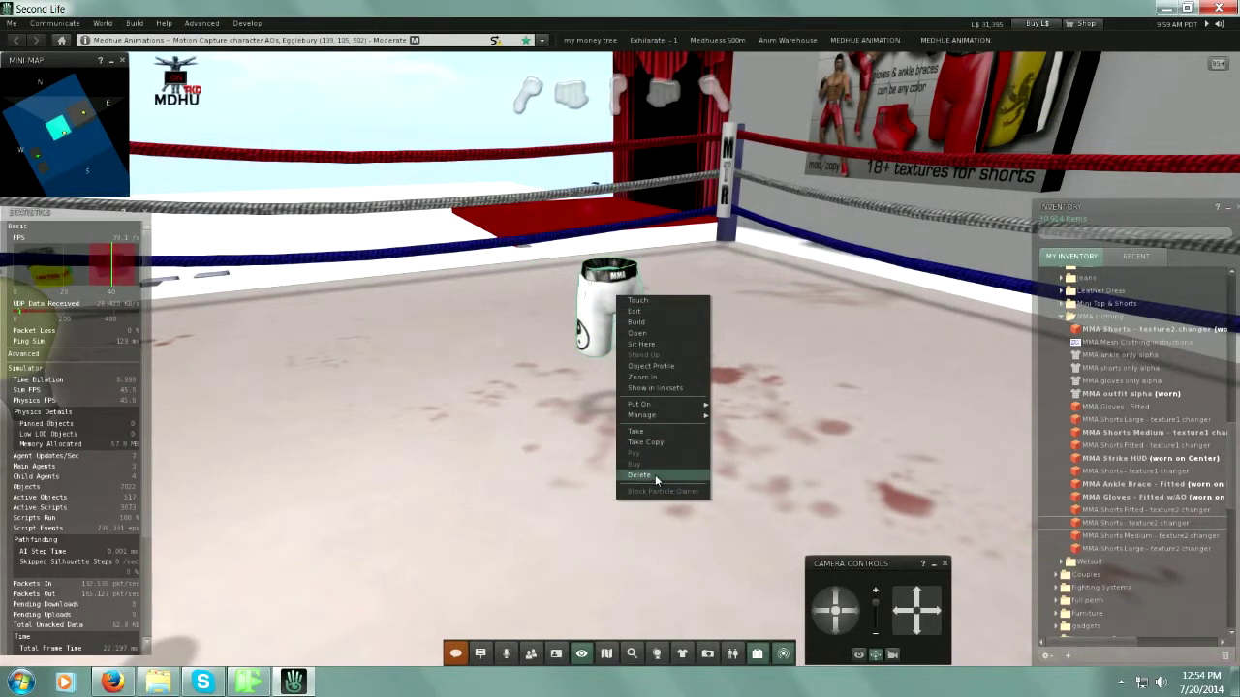
{"action": "left_click", "coordinate": [654, 437]}
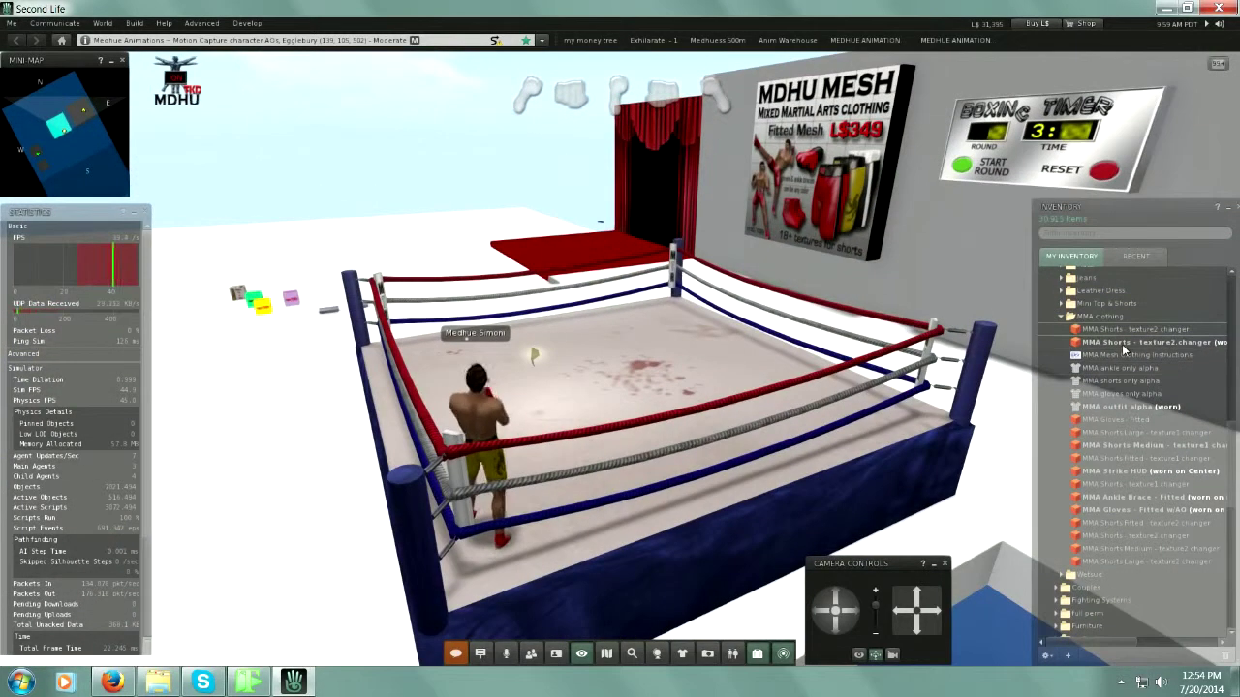
Step: Put the MMA Shorts - texture2 changer on the avatar and bring the camera close to the boxer
{"action": "left_click", "coordinate": [1123, 331]}
{"action": "left_click_drag", "start_coordinate": [1123, 331], "coordinate": [524, 453]}
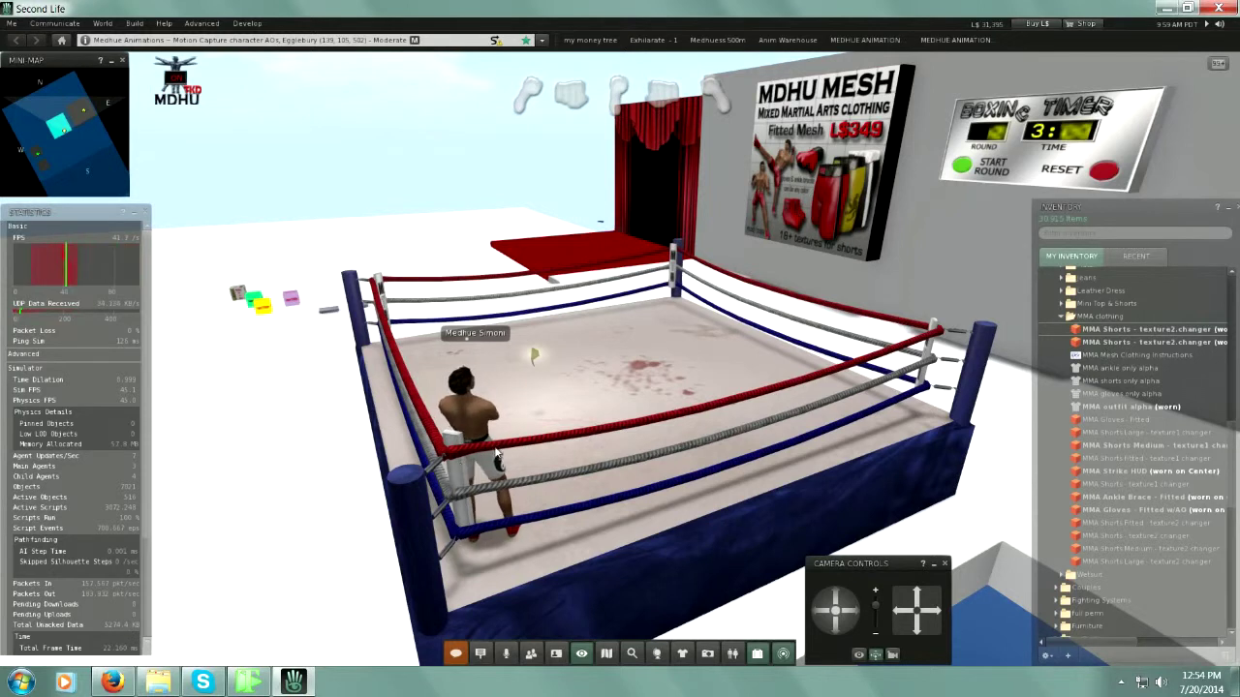
{"action": "left_click", "coordinate": [184, 101]}
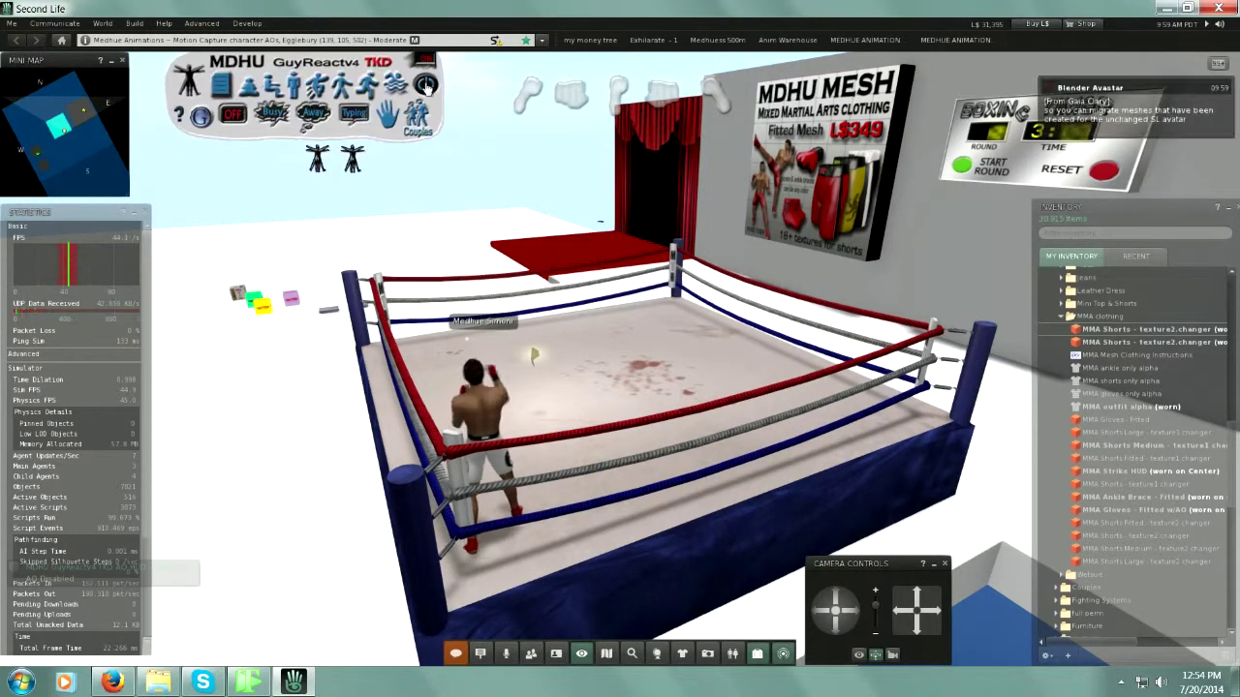
{"action": "left_click", "coordinate": [465, 458], "text": "alt"}
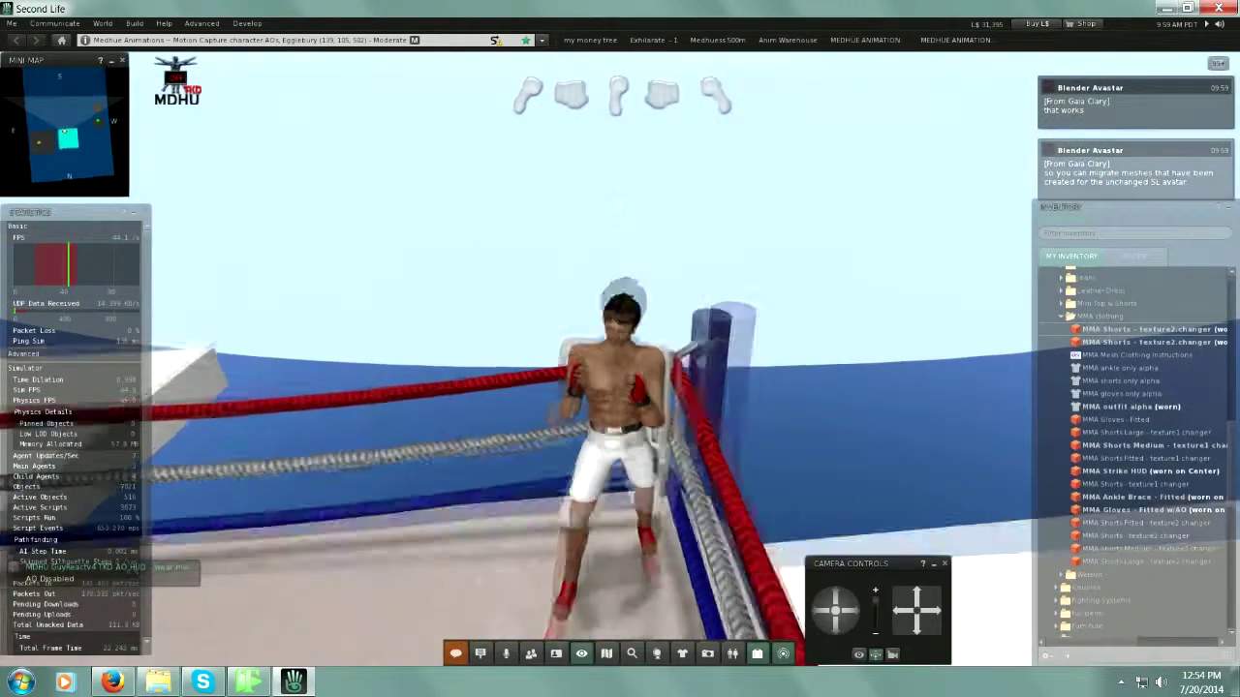
Step: Drop MMA Gloves - Fitted from Inventory onto the ring floor and zoom in on a glove
{"action": "scroll", "coordinate": [620, 436], "scroll_direction": "down", "scroll_amount": 5}
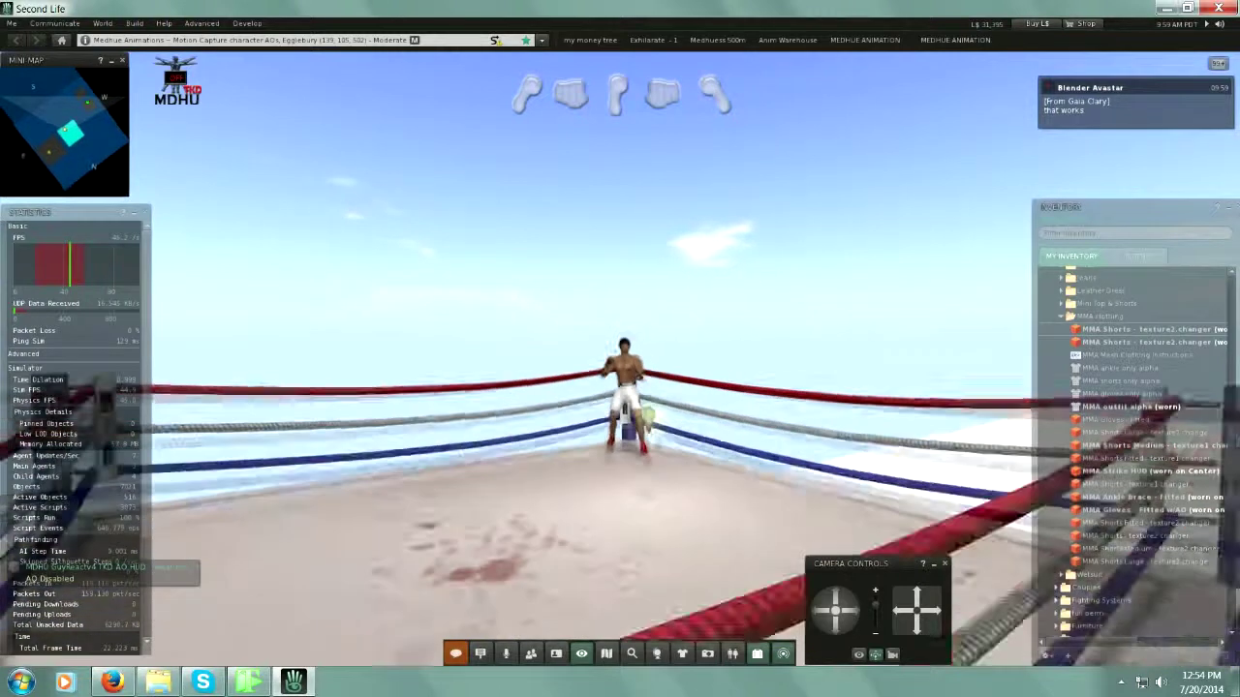
{"action": "left_click", "coordinate": [1122, 393]}
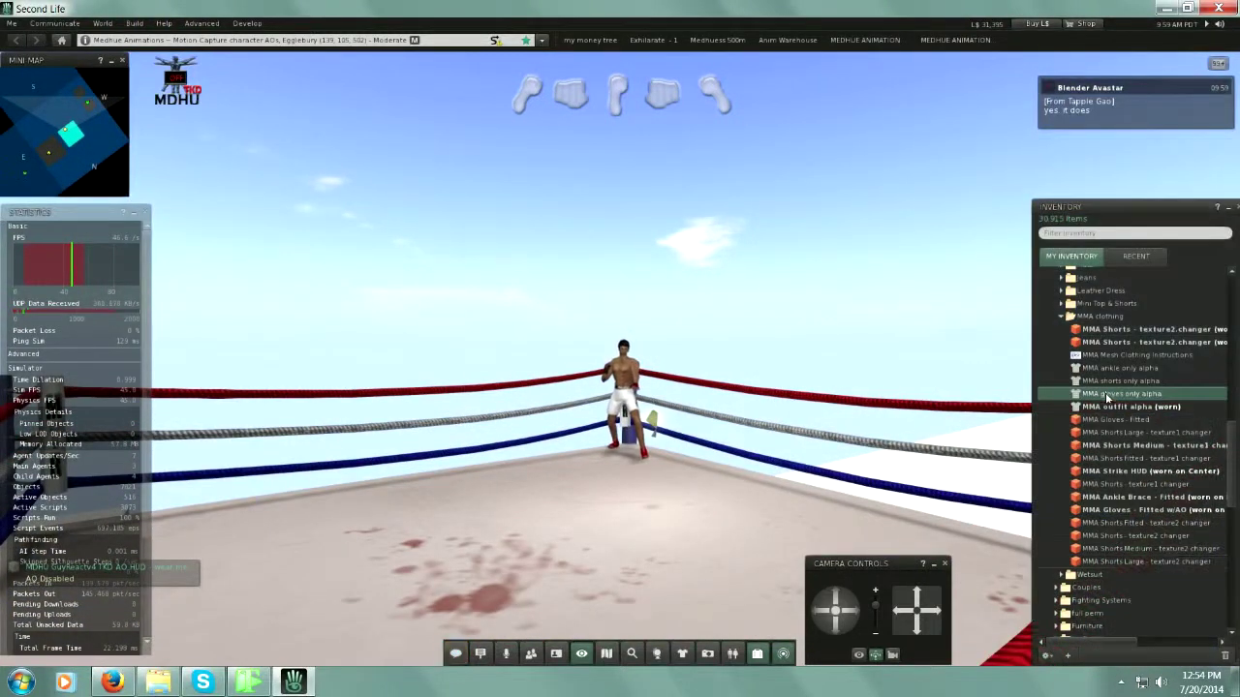
{"action": "scroll", "coordinate": [1137, 454], "scroll_direction": "down", "scroll_amount": 1}
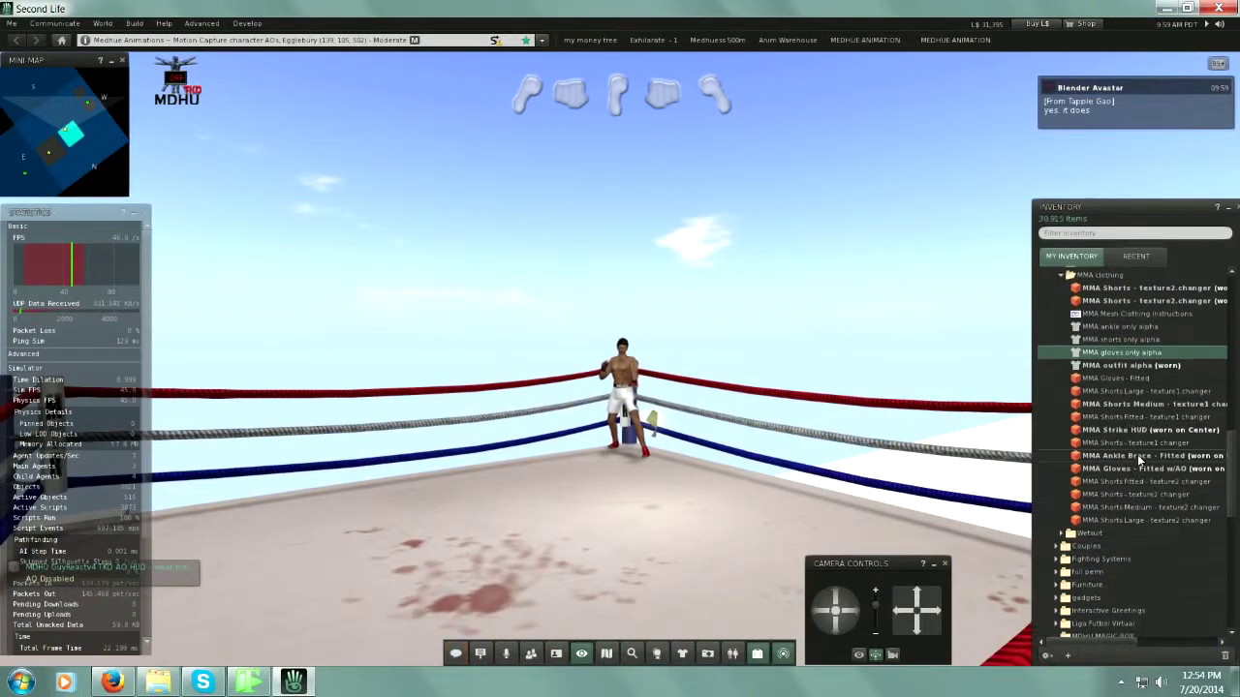
{"action": "left_click", "coordinate": [1119, 380]}
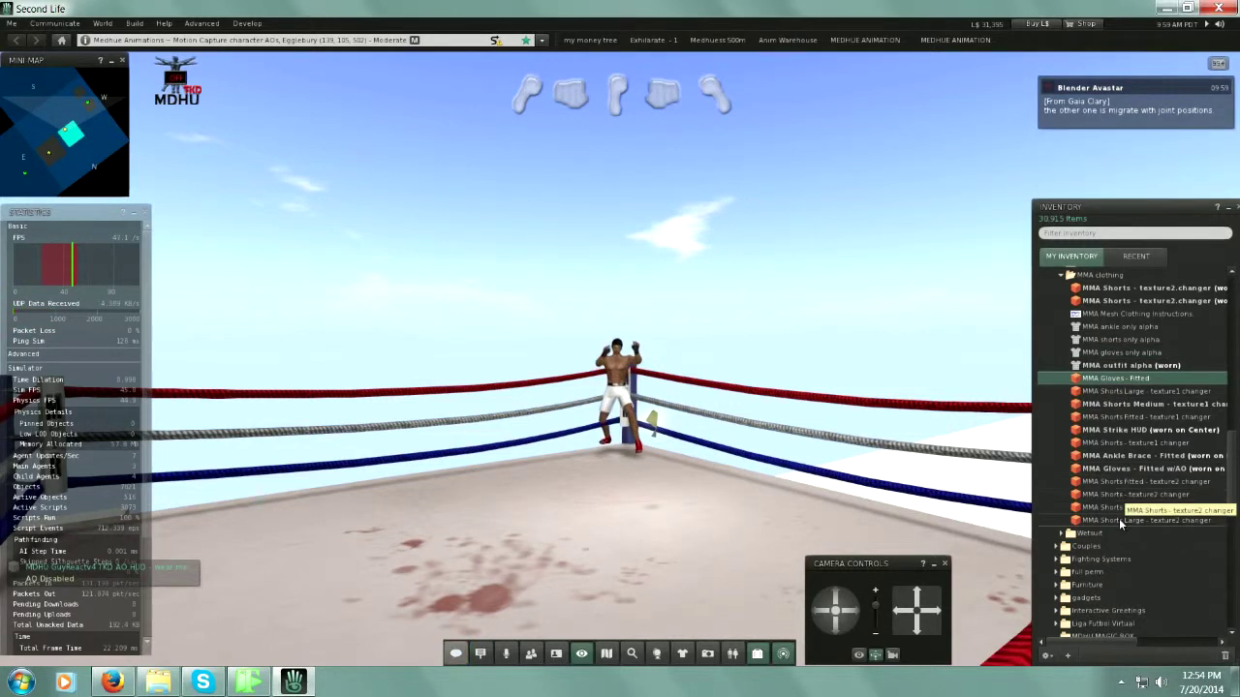
{"action": "left_click", "coordinate": [560, 552]}
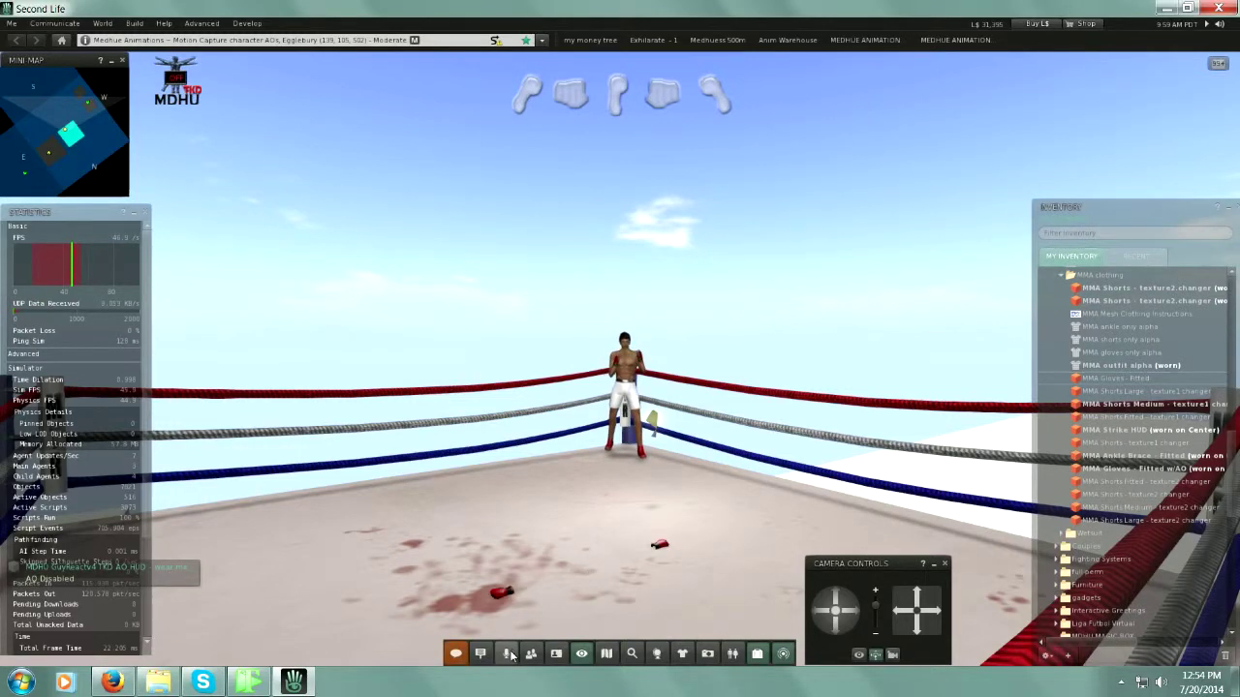
{"action": "left_click", "coordinate": [504, 592], "text": "alt"}
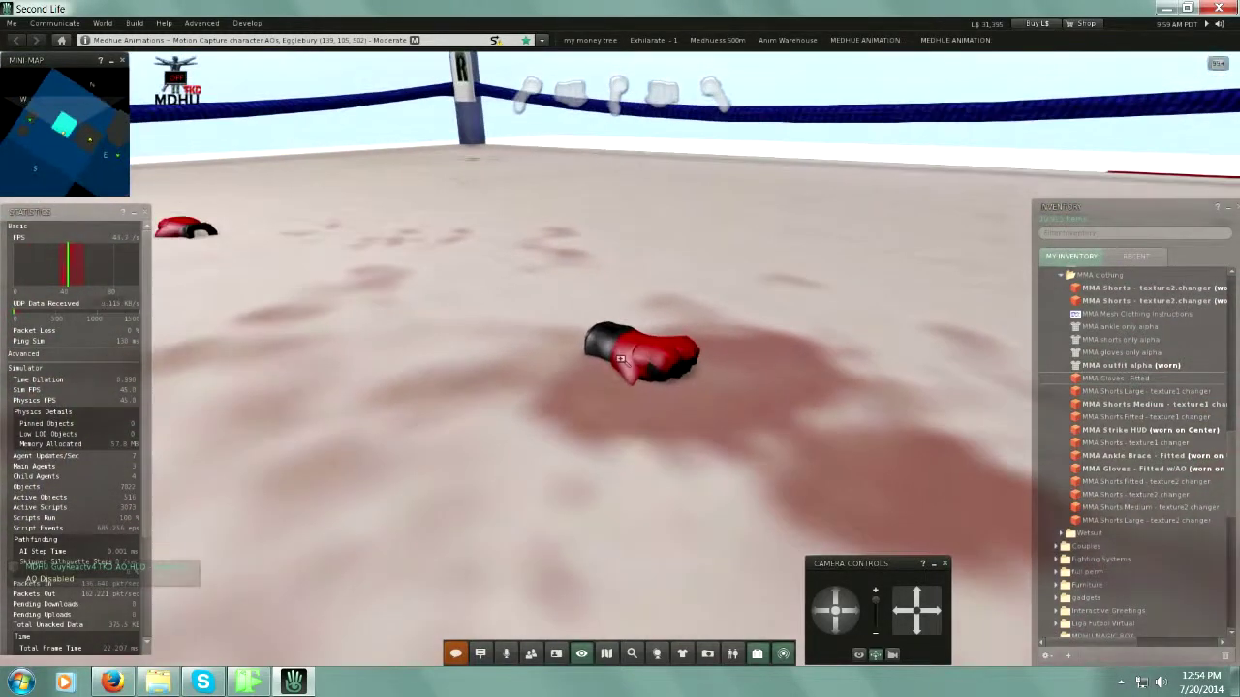
Step: Edit the red glove, raise it above the floor, and show its Texture settings
{"action": "right_click", "coordinate": [637, 341]}
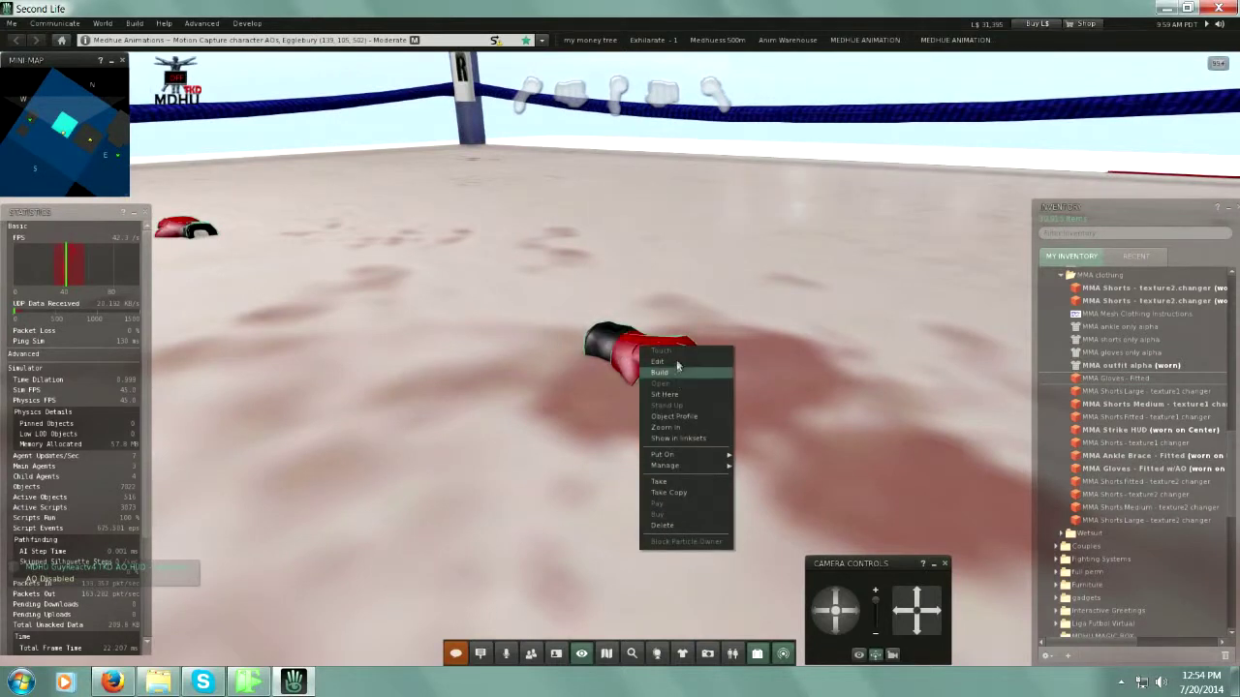
{"action": "left_click", "coordinate": [661, 359]}
{"action": "mouse_move", "coordinate": [339, 315]}
{"action": "left_mouse_down"}
{"action": "mouse_move", "coordinate": [388, 271]}
{"action": "mouse_move", "coordinate": [574, 203]}
{"action": "left_mouse_up"}
{"action": "scroll", "coordinate": [555, 361], "scroll_direction": "down", "scroll_amount": 3}
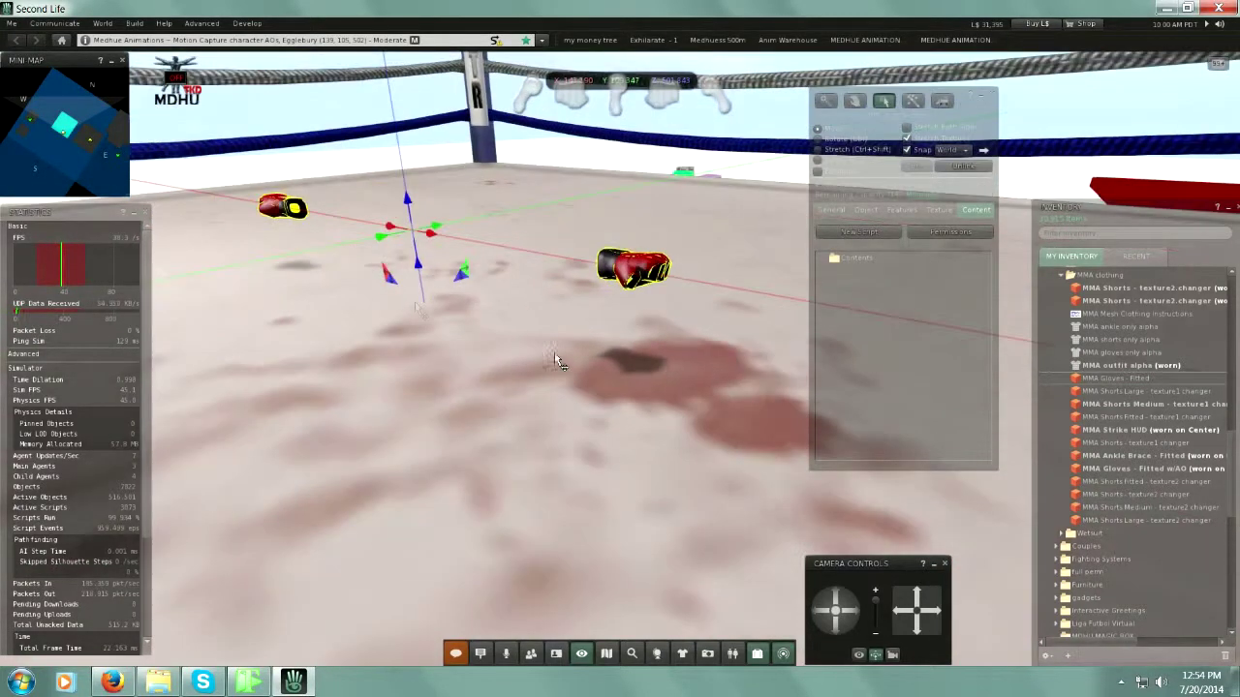
{"action": "left_click_drag", "start_coordinate": [411, 205], "coordinate": [641, 206]}
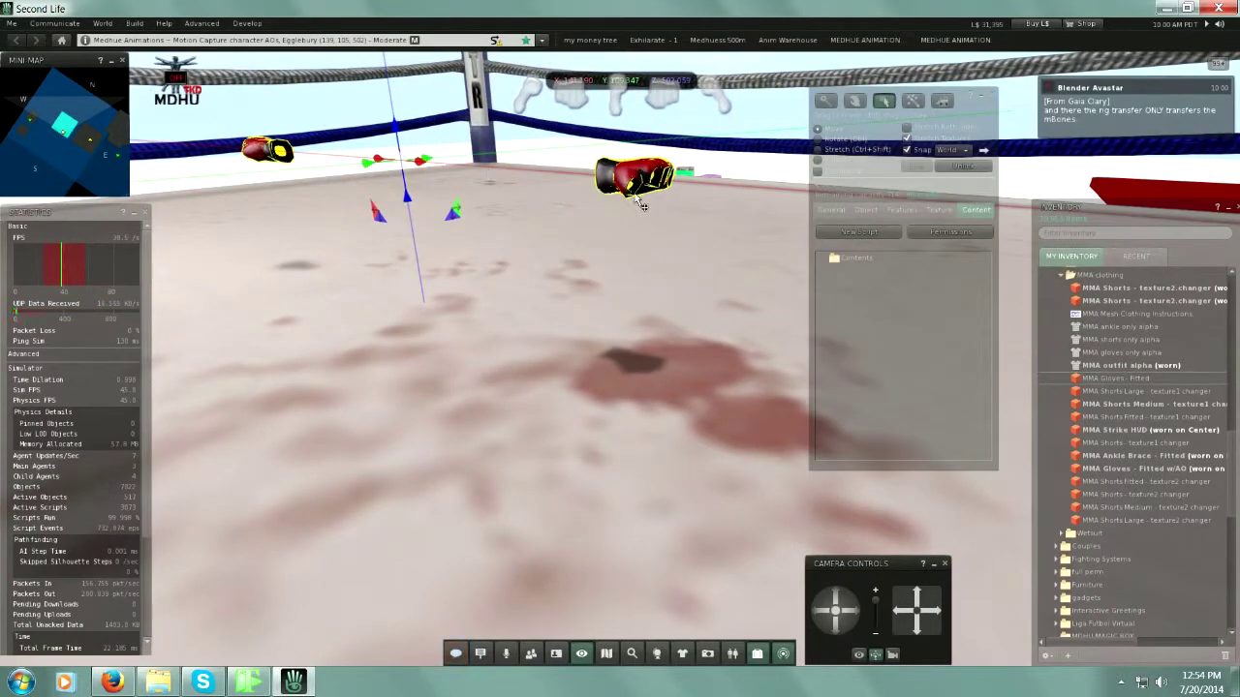
{"action": "key", "text": "alt"}
{"action": "left_click", "coordinate": [636, 178], "text": "alt"}
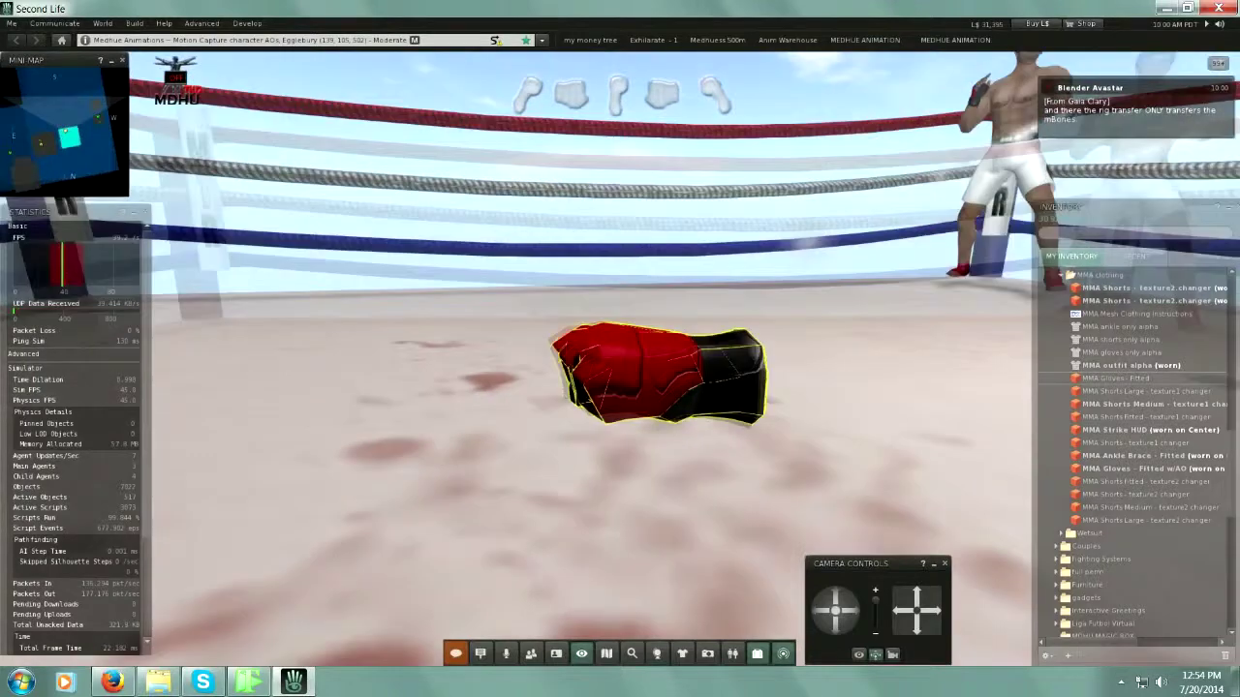
{"action": "mouse_move", "coordinate": [678, 403]}
{"action": "left_mouse_down"}
{"action": "mouse_move", "coordinate": [562, 407]}
{"action": "mouse_move", "coordinate": [678, 403]}
{"action": "left_mouse_up"}
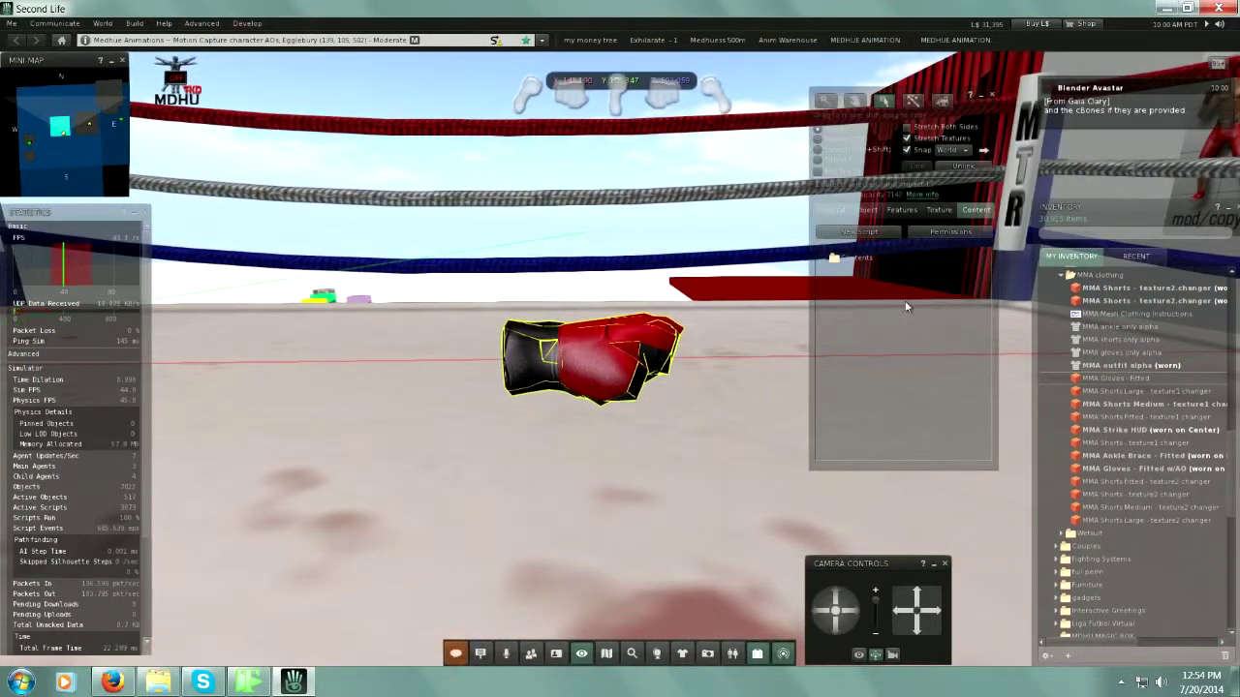
{"action": "left_click", "coordinate": [936, 211]}
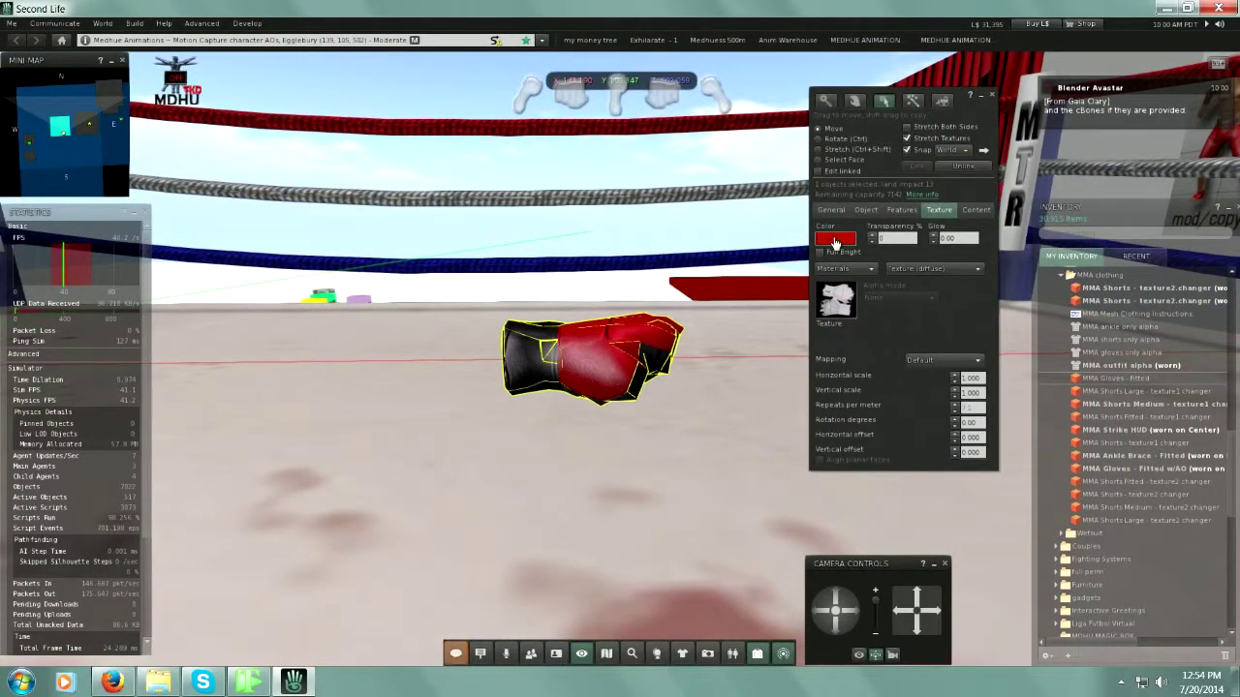
Step: Switch to per-face selection and set the first glove face to white
{"action": "left_click", "coordinate": [818, 161]}
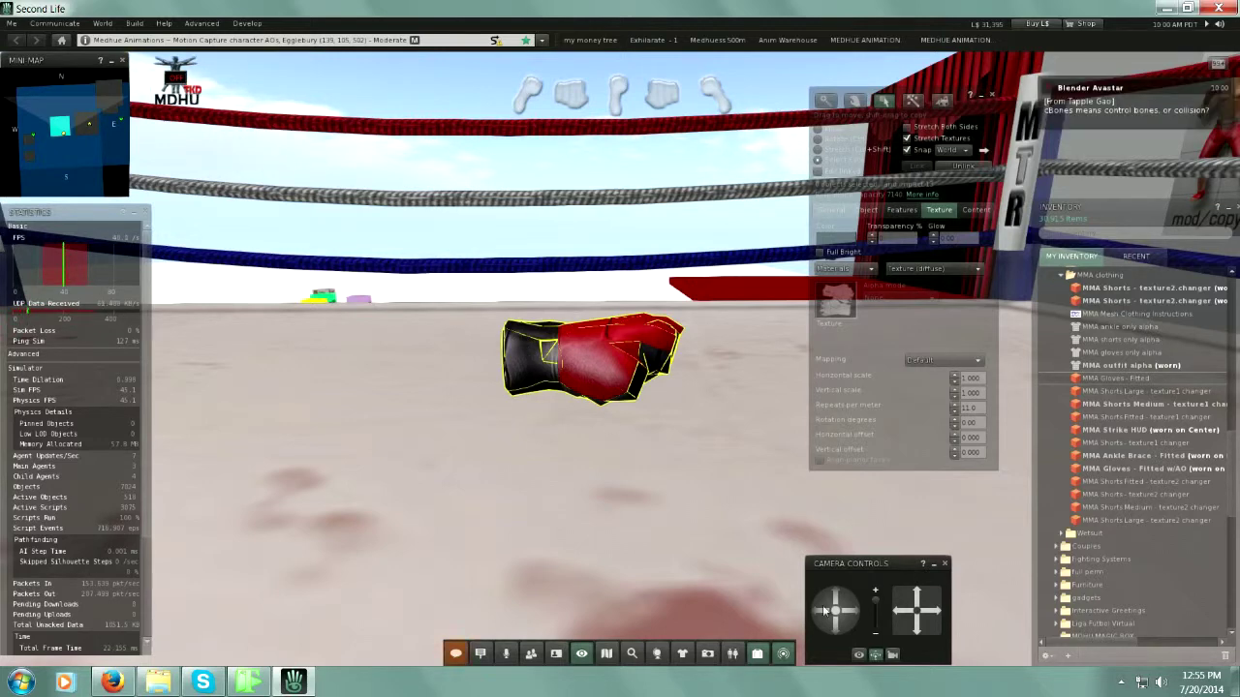
{"action": "left_click_drag", "start_coordinate": [825, 610], "coordinate": [829, 599]}
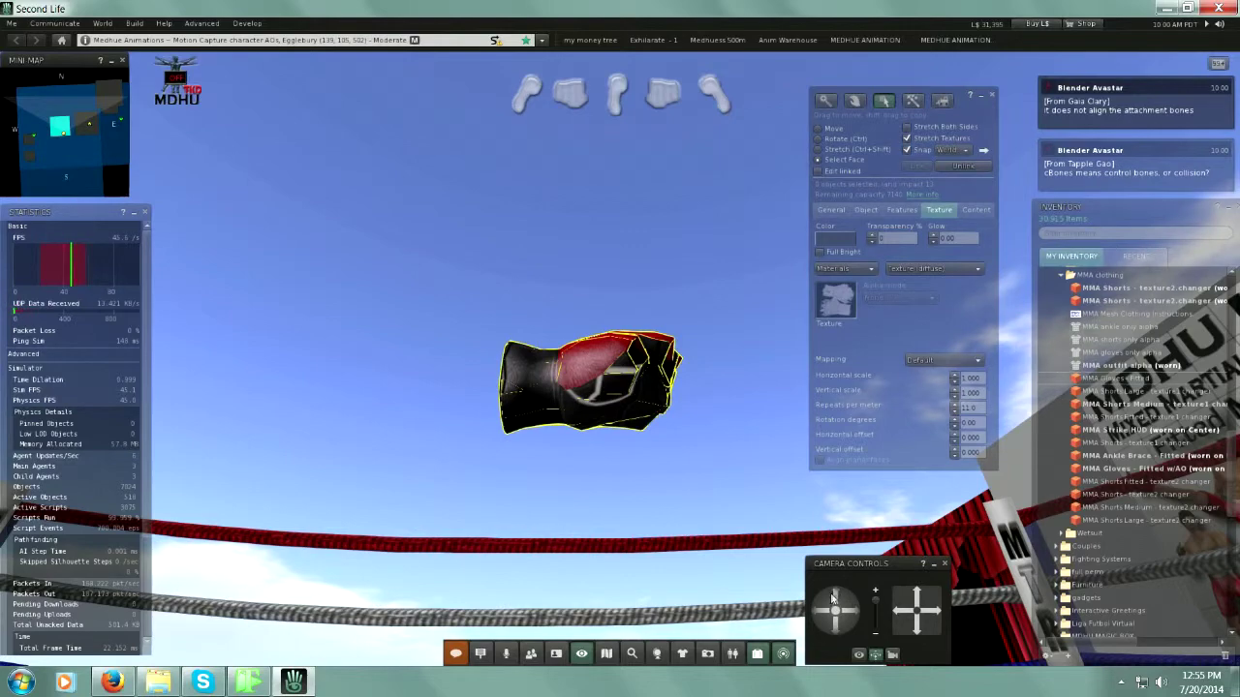
{"action": "left_click_drag", "start_coordinate": [841, 607], "coordinate": [839, 632]}
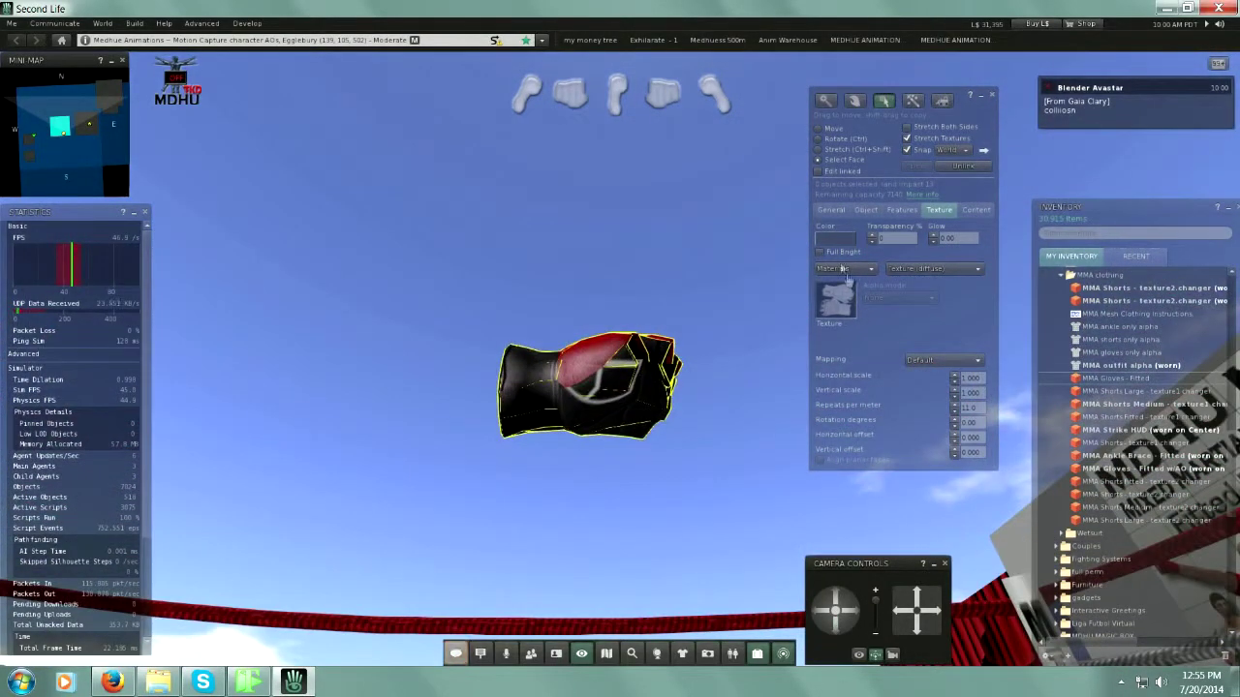
{"action": "left_click", "coordinate": [835, 237]}
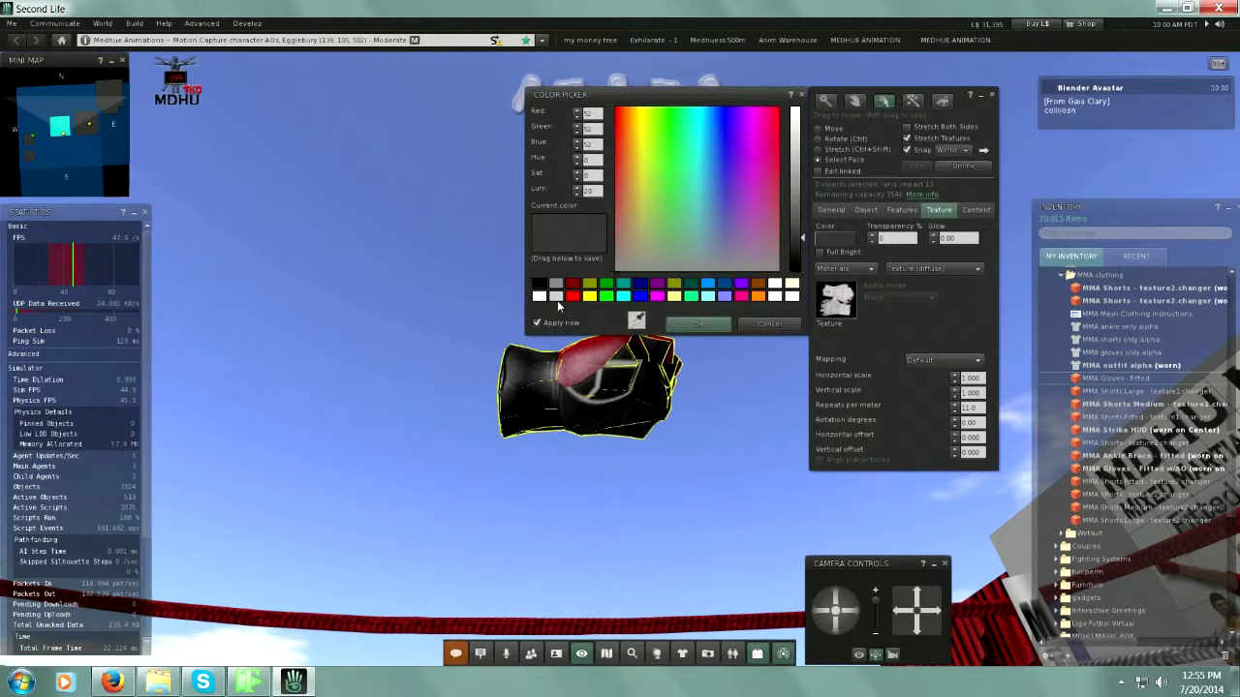
{"action": "left_click", "coordinate": [539, 297]}
{"action": "left_click", "coordinate": [711, 323]}
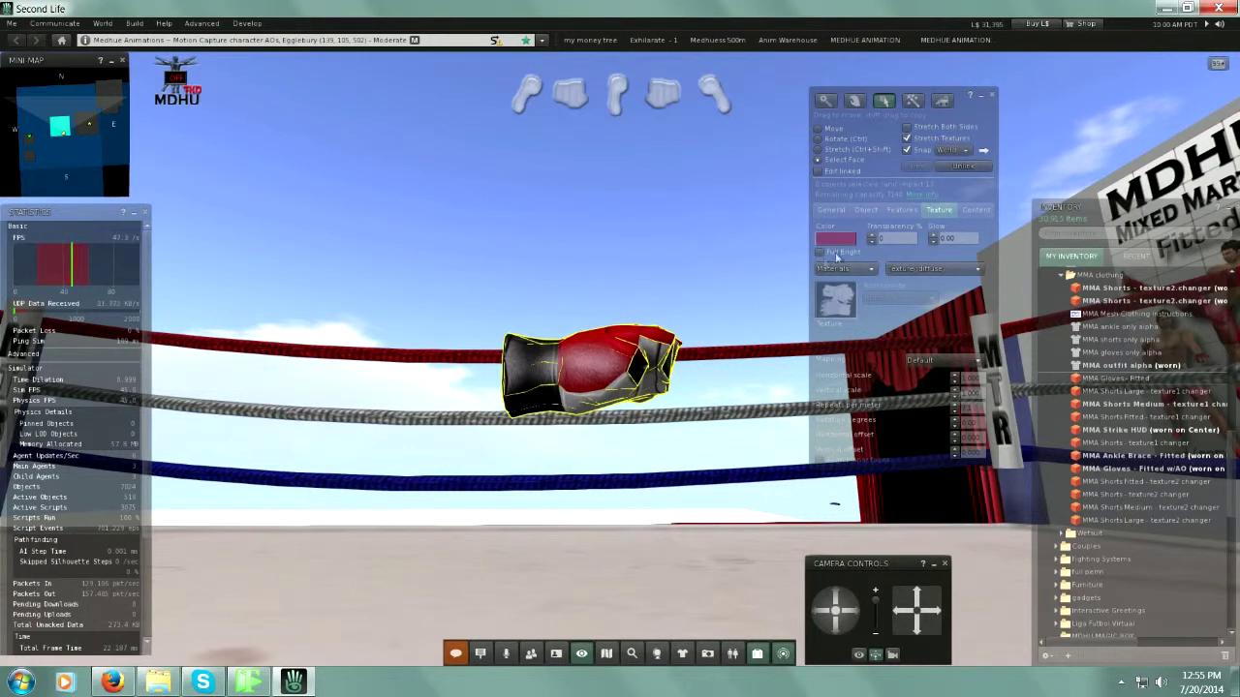
Step: Turn the remaining dark glove faces white as well
{"action": "left_click", "coordinate": [838, 240]}
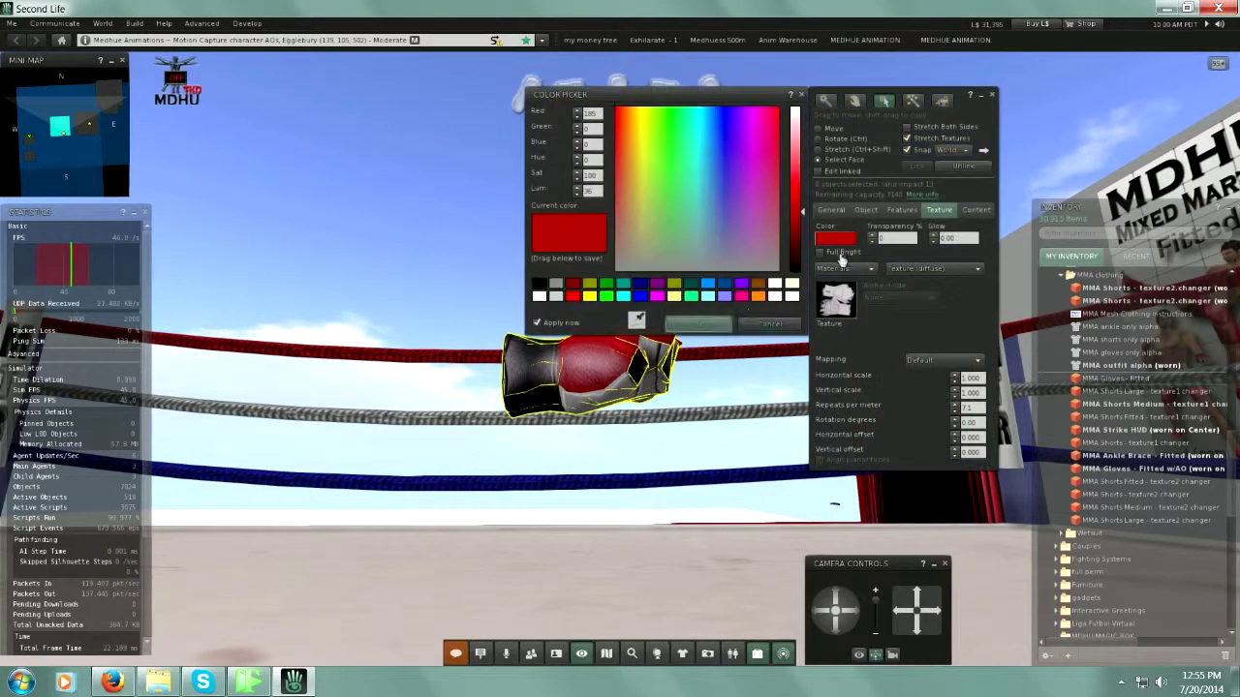
{"action": "left_click", "coordinate": [539, 296]}
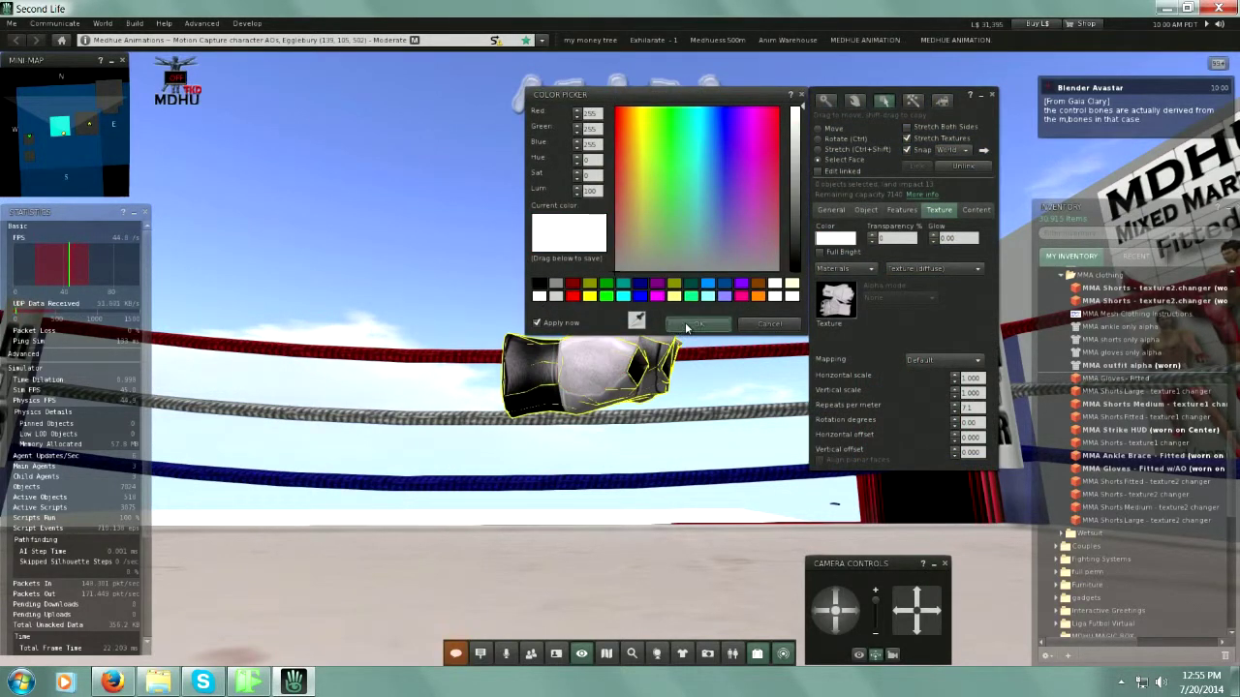
{"action": "left_click", "coordinate": [688, 325]}
{"action": "left_click", "coordinate": [528, 364]}
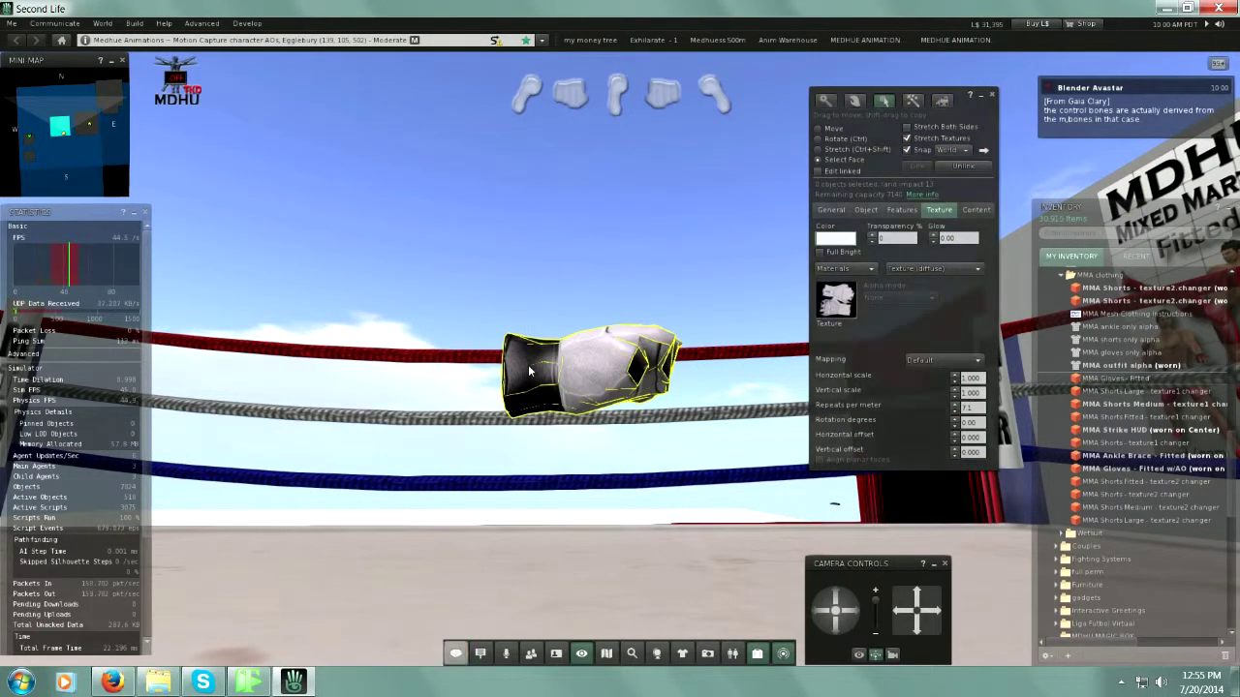
{"action": "left_click", "coordinate": [835, 239]}
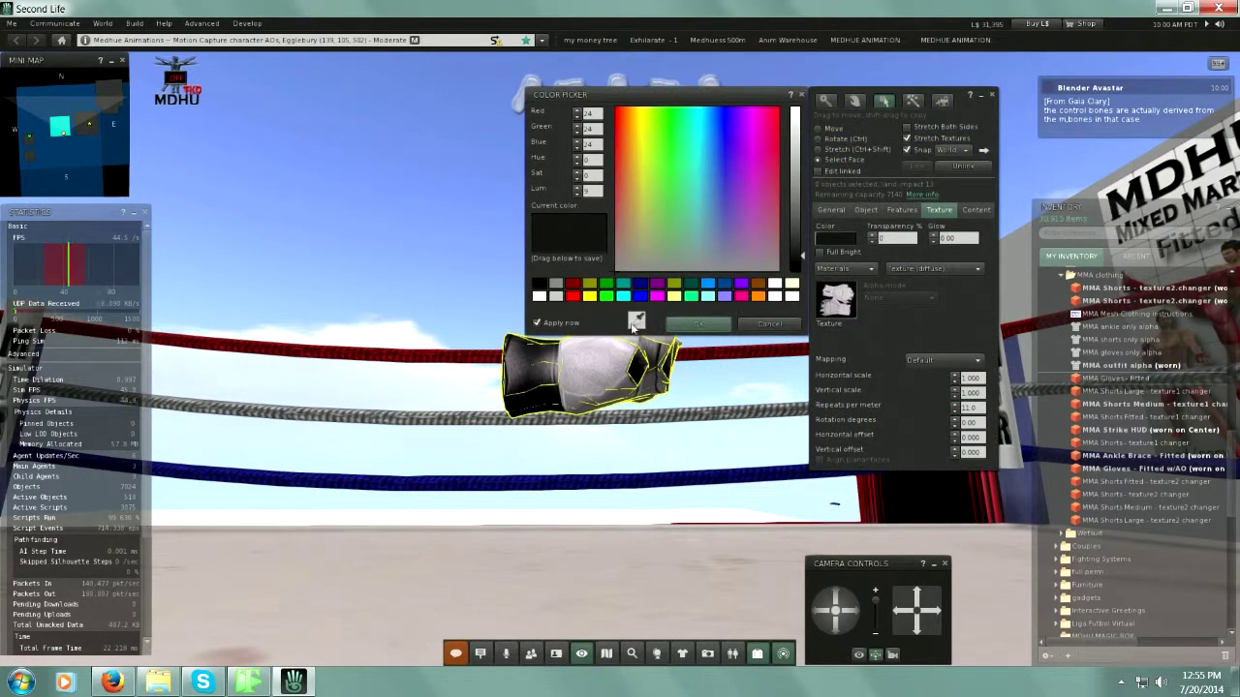
{"action": "left_click", "coordinate": [542, 297]}
{"action": "left_click", "coordinate": [698, 326]}
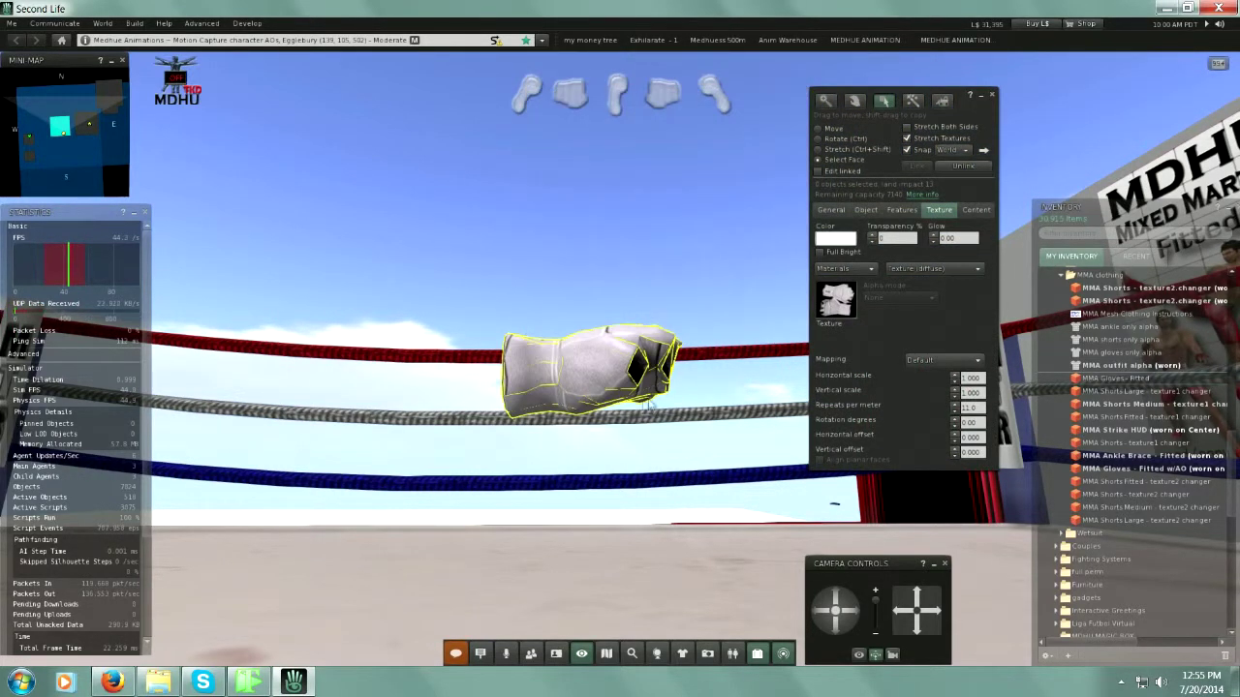
{"action": "mouse_move", "coordinate": [614, 400]}
{"action": "left_mouse_down"}
{"action": "mouse_move", "coordinate": [543, 465]}
{"action": "mouse_move", "coordinate": [542, 611]}
{"action": "mouse_move", "coordinate": [543, 523]}
{"action": "mouse_move", "coordinate": [581, 513]}
{"action": "mouse_move", "coordinate": [542, 513]}
{"action": "mouse_move", "coordinate": [785, 269]}
{"action": "left_mouse_up"}
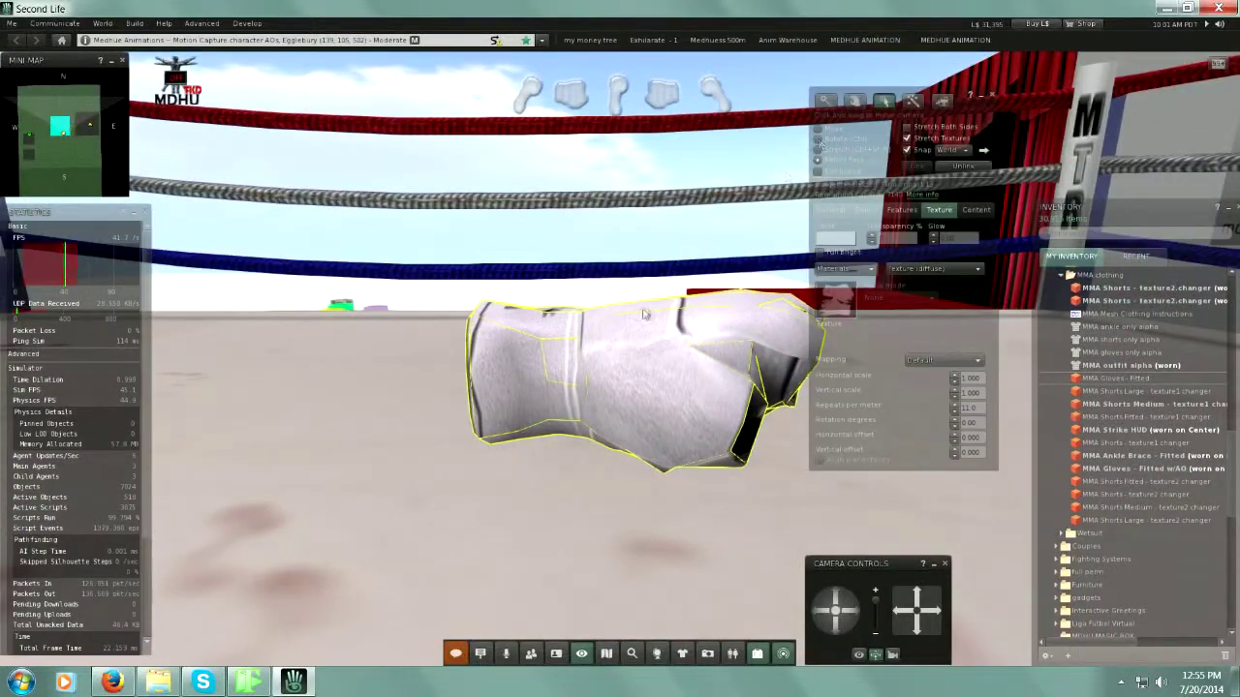
Step: Colour the glove's main panel yellow
{"action": "left_click", "coordinate": [843, 242]}
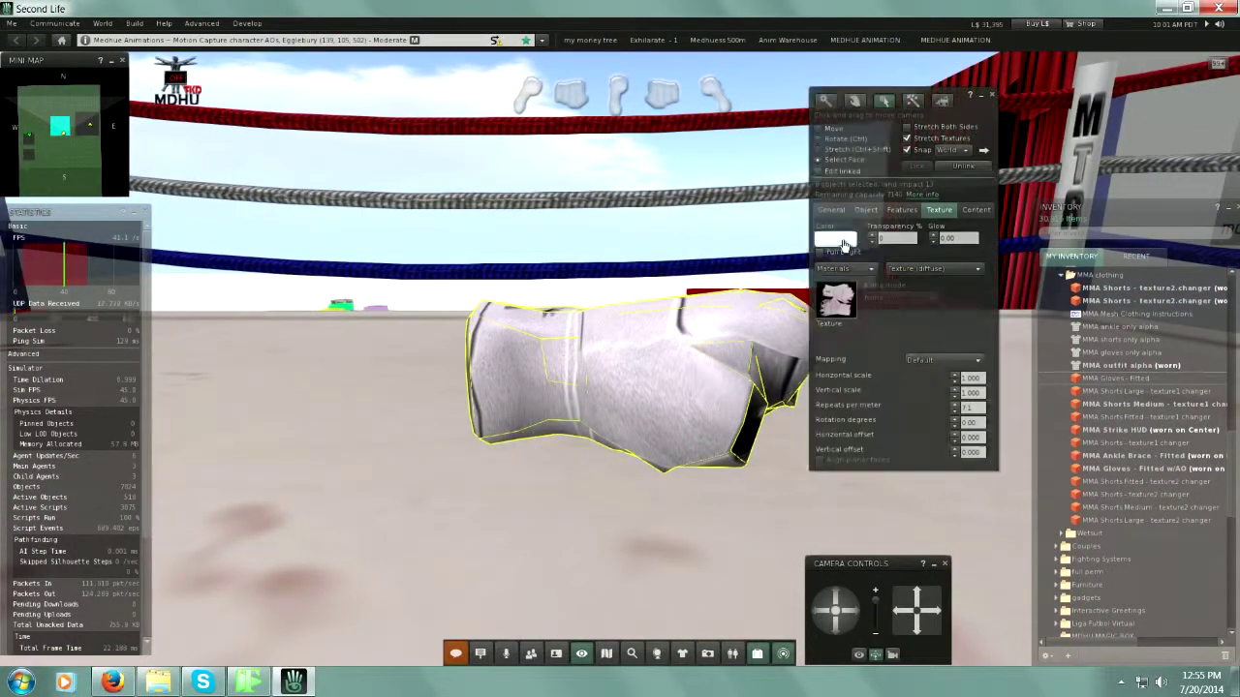
{"action": "left_click_drag", "start_coordinate": [704, 93], "coordinate": [1022, 87]}
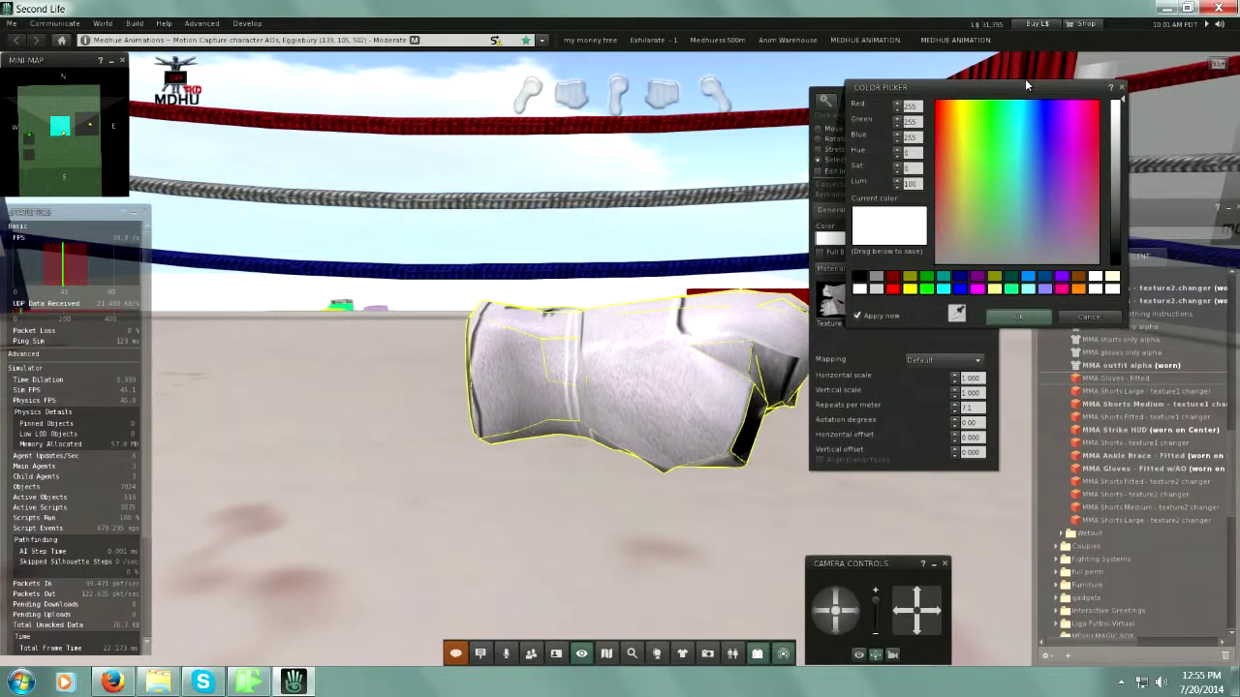
{"action": "left_click", "coordinate": [910, 290]}
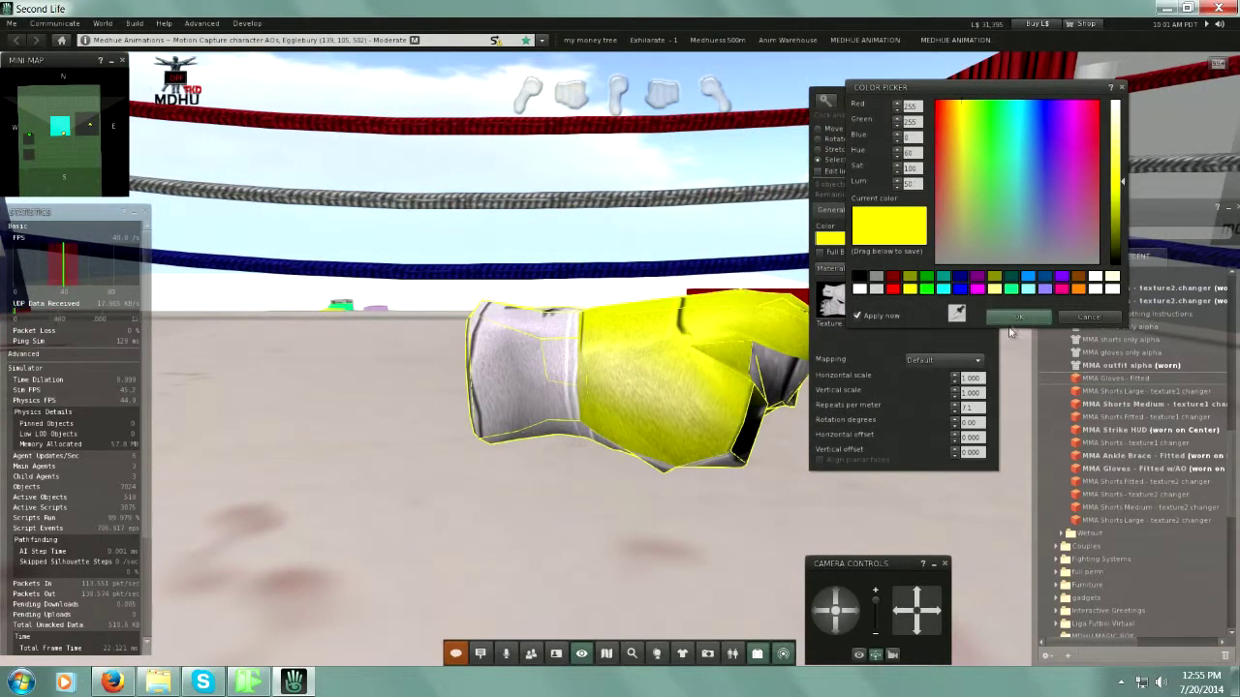
{"action": "left_click", "coordinate": [1022, 317]}
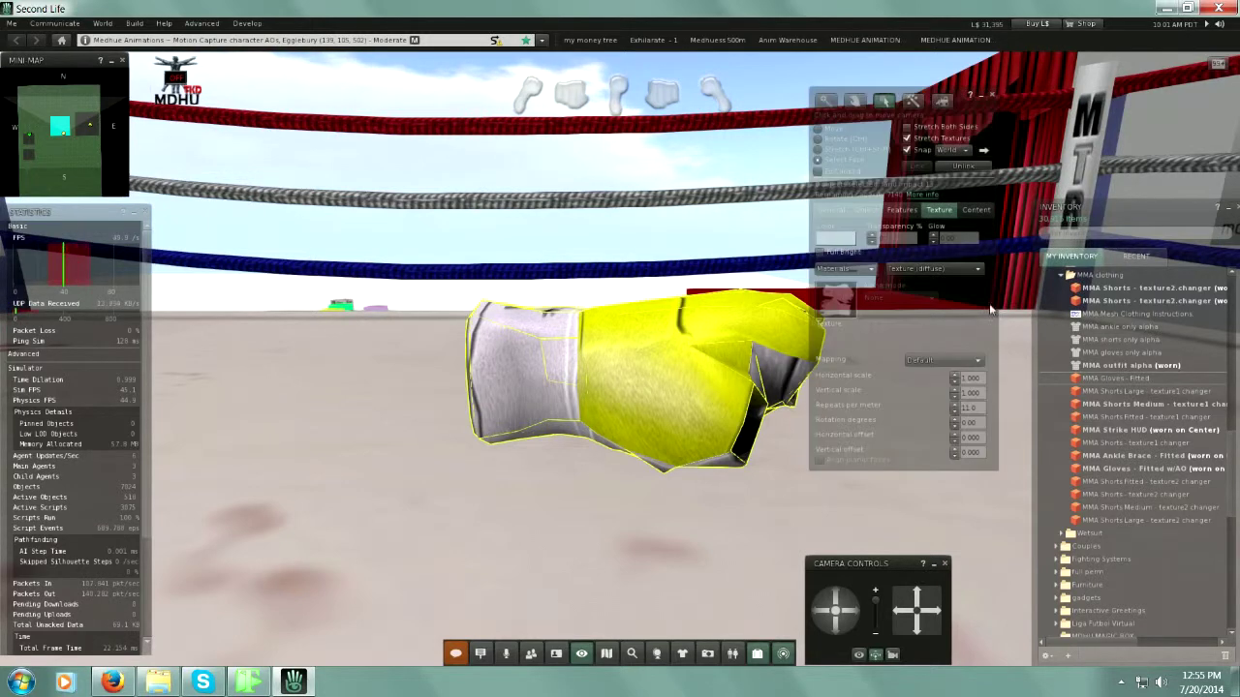
Step: Colour the glove's knuckle face underneath magenta
{"action": "left_click", "coordinate": [834, 632]}
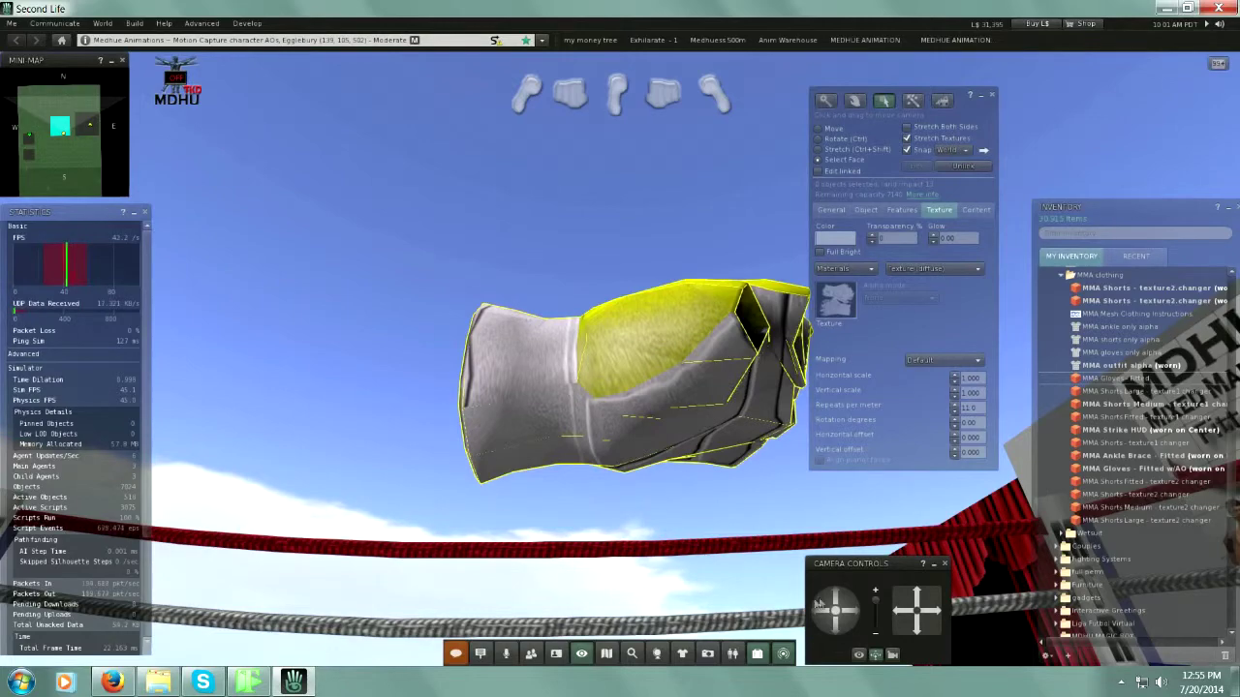
{"action": "key", "text": "Escape"}
{"action": "left_click", "coordinate": [835, 626]}
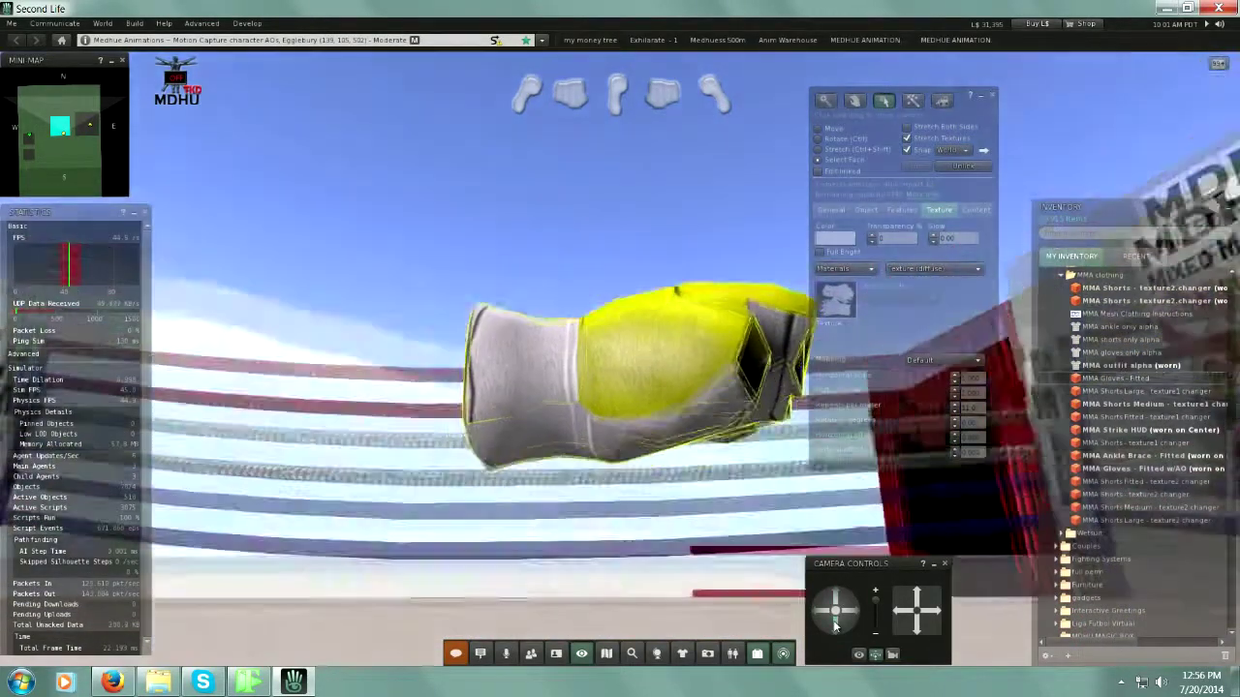
{"action": "left_click", "coordinate": [836, 236]}
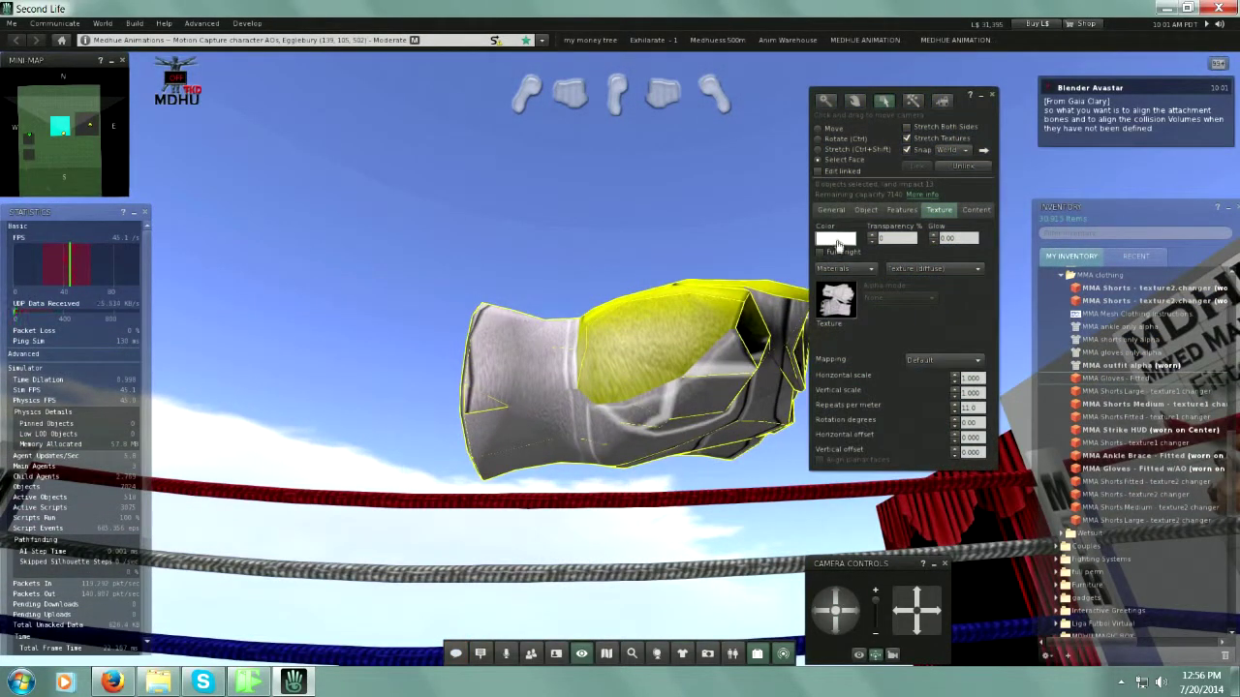
{"action": "left_click", "coordinate": [658, 296]}
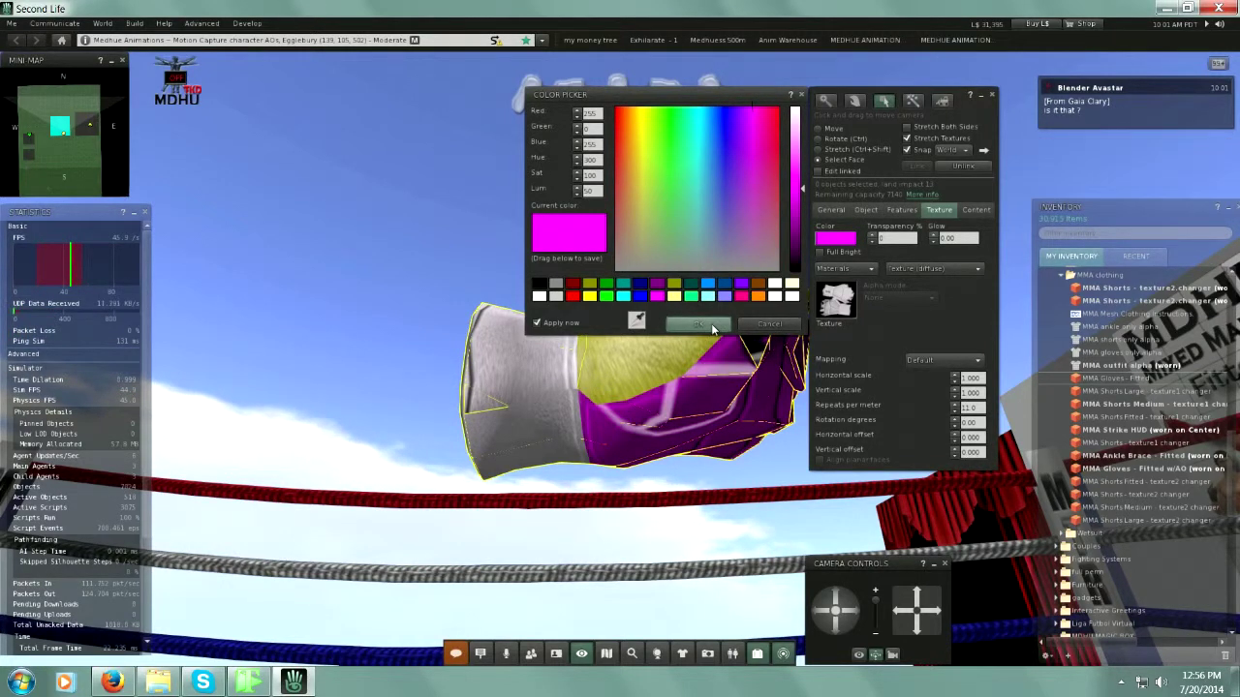
{"action": "left_click", "coordinate": [711, 323]}
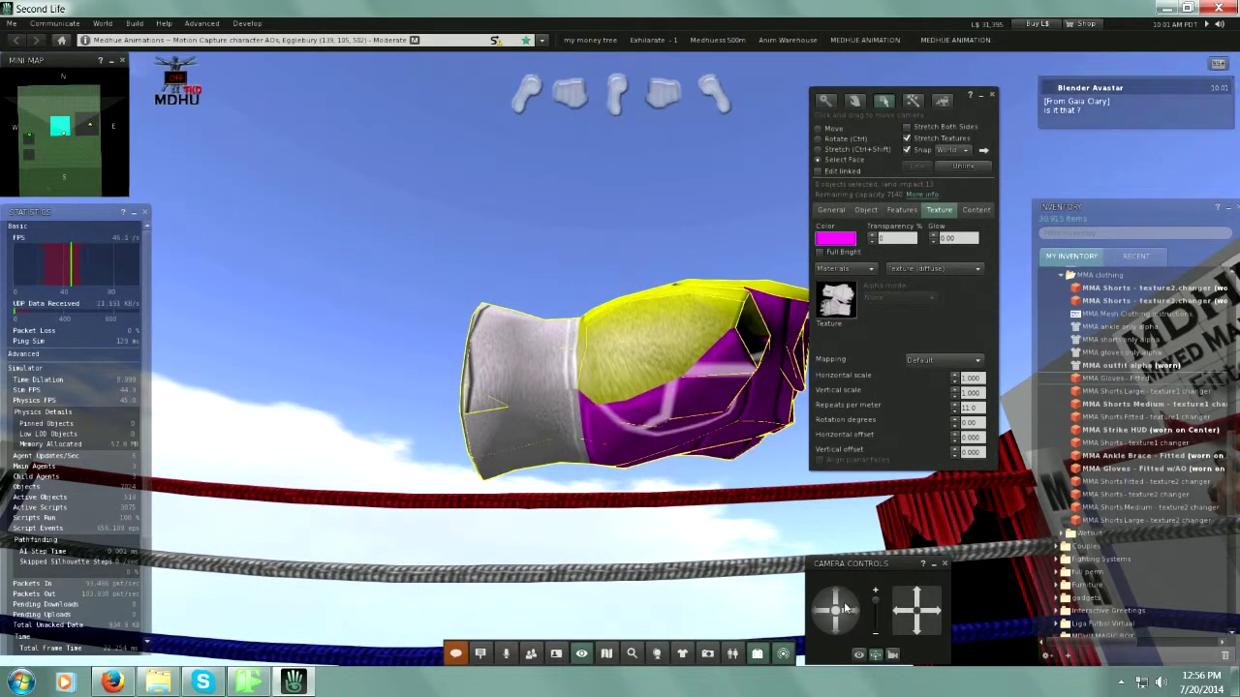
{"action": "left_click_drag", "start_coordinate": [845, 604], "coordinate": [855, 614]}
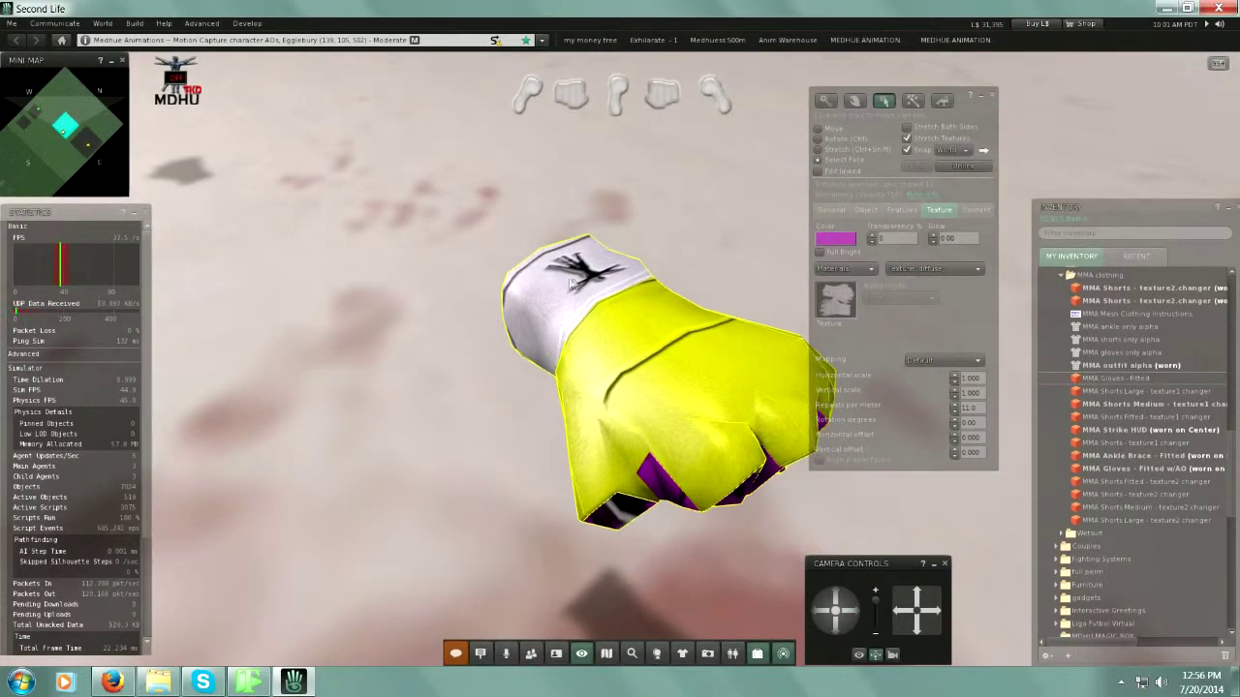
Step: Turn the glove's yellow panel red and its cuff white
{"action": "left_click", "coordinate": [833, 240]}
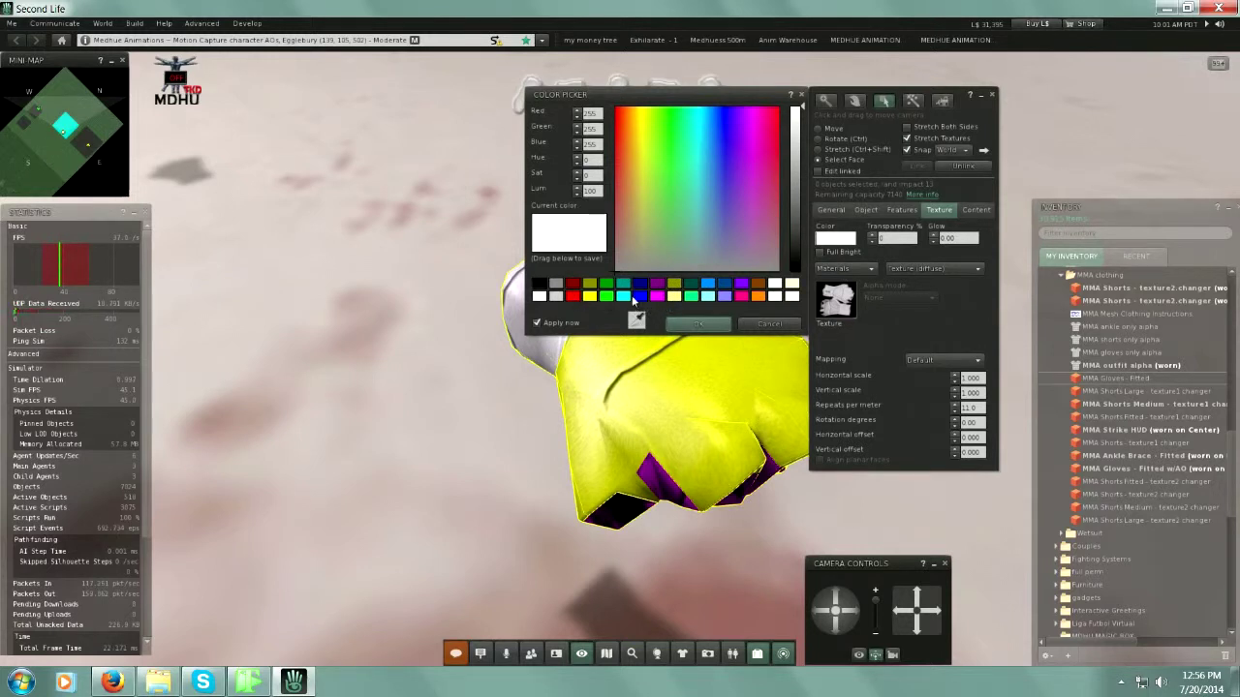
{"action": "left_click", "coordinate": [693, 405]}
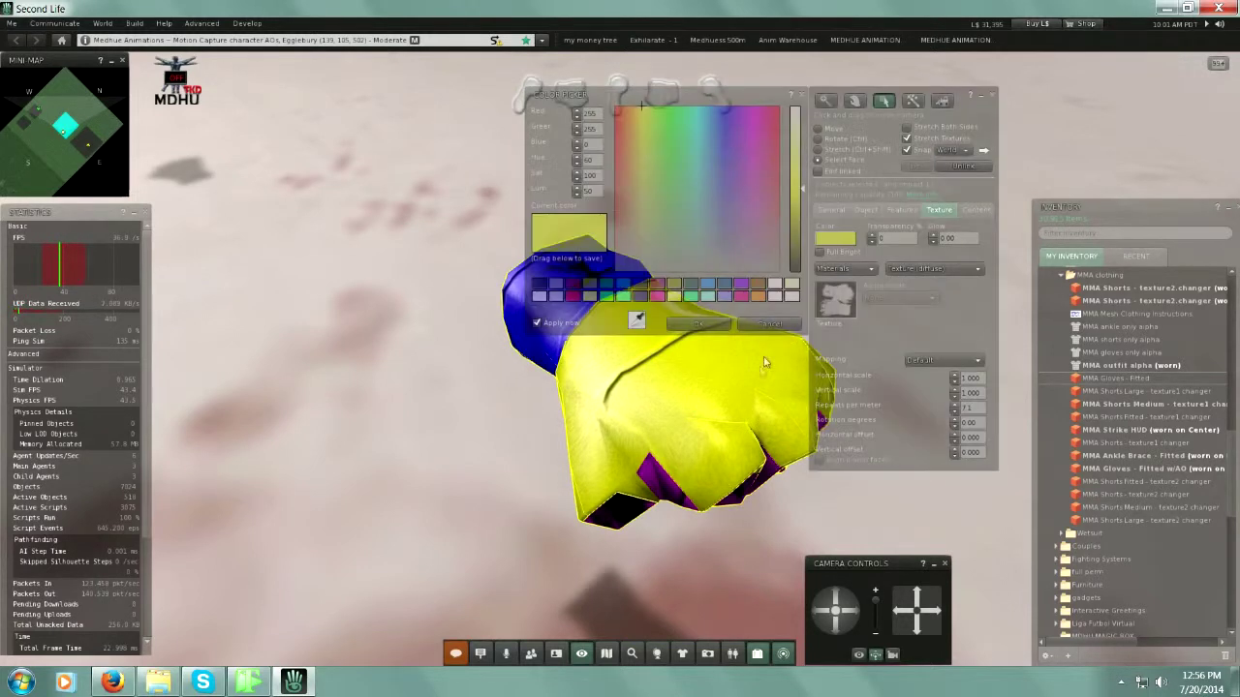
{"action": "left_click", "coordinate": [830, 245]}
{"action": "left_click", "coordinate": [573, 296]}
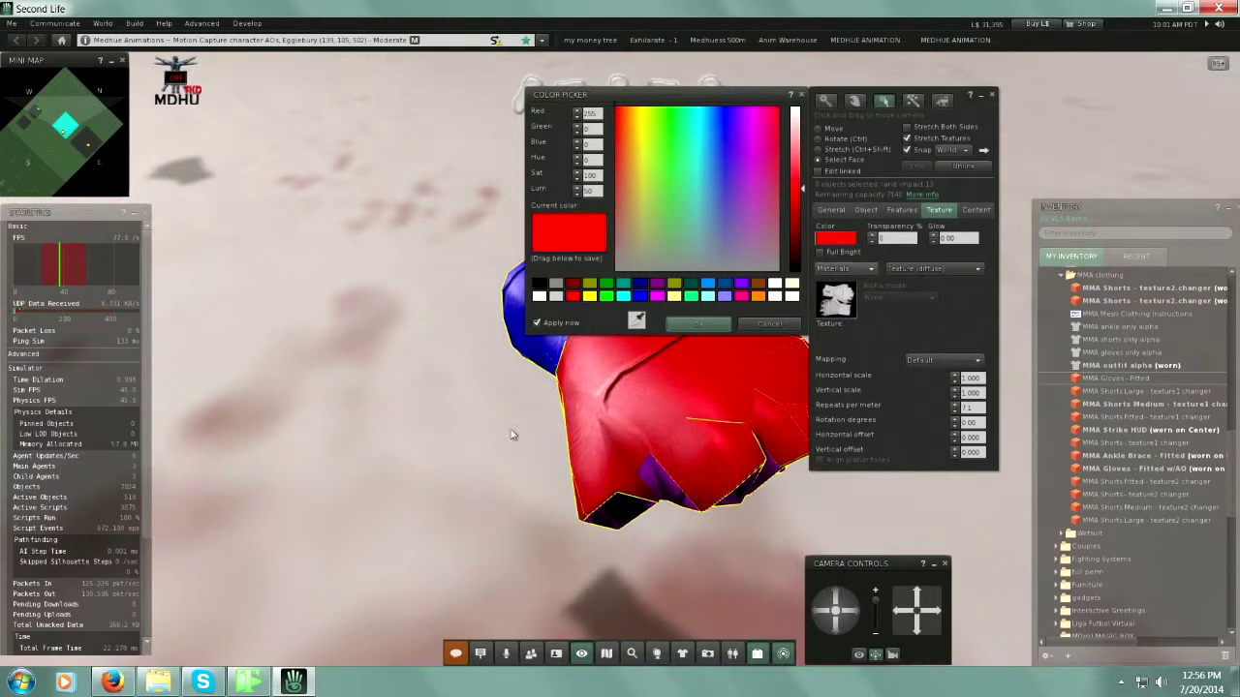
{"action": "left_click", "coordinate": [513, 308]}
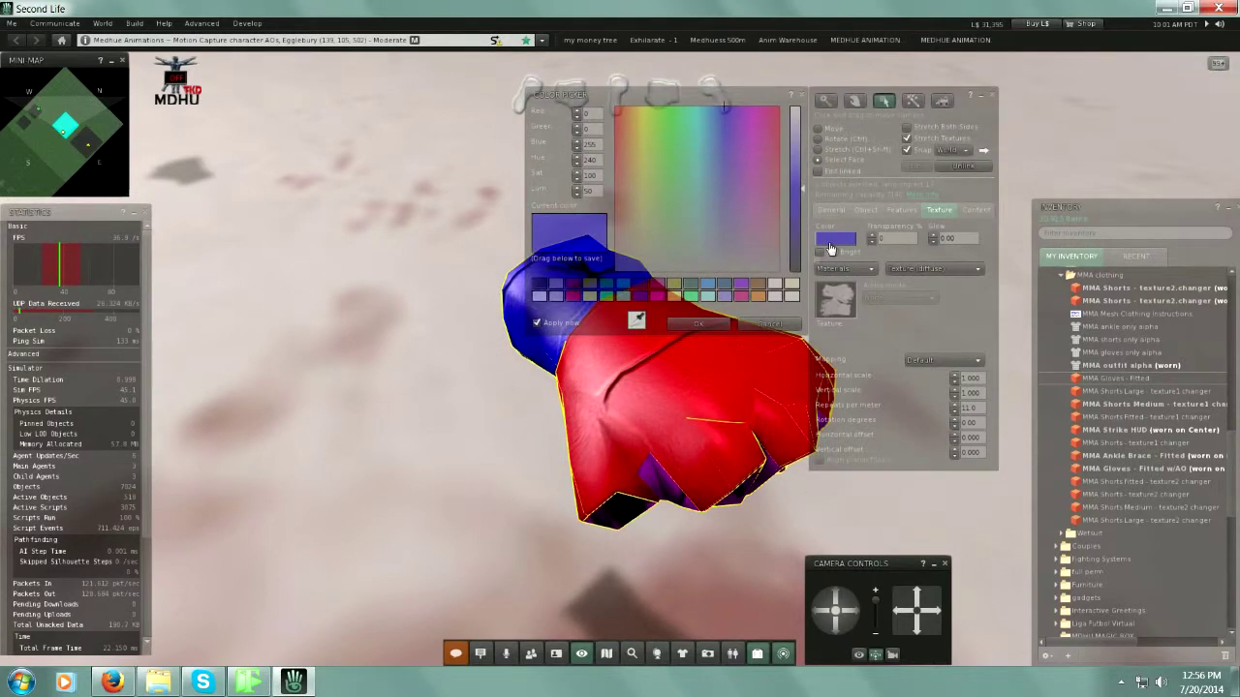
{"action": "left_click", "coordinate": [541, 297]}
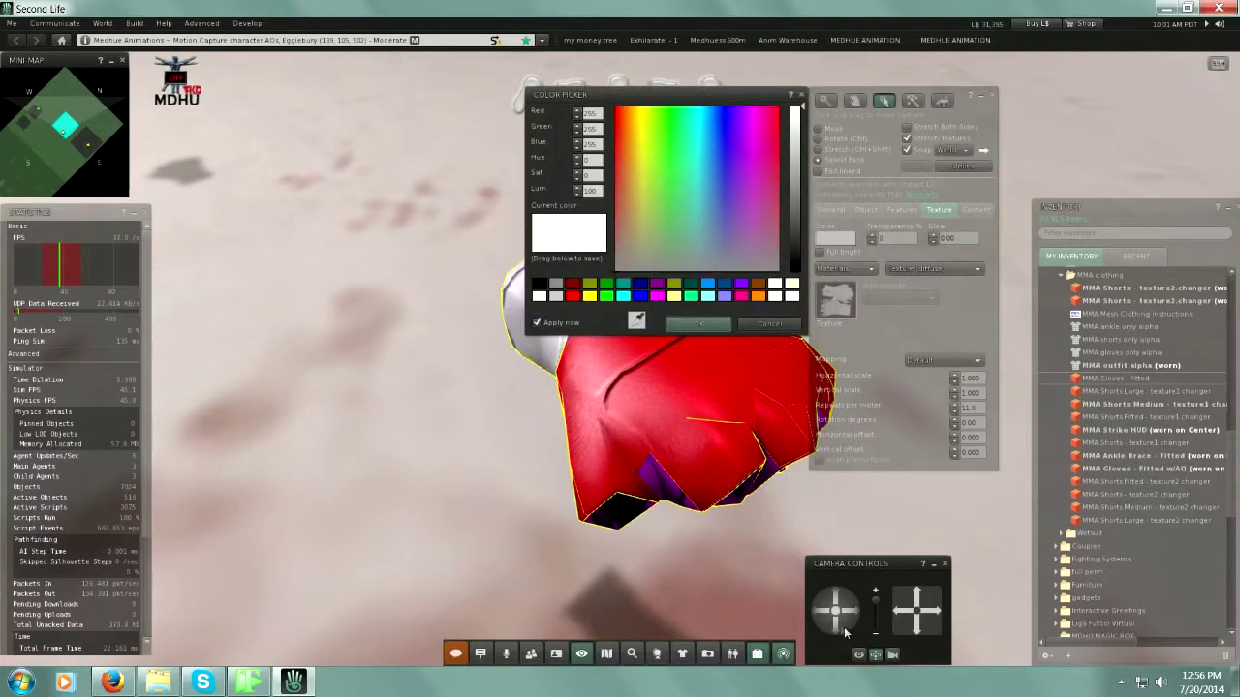
Step: Colour the magenta knuckle face blue and view the finished glove
{"action": "left_click_drag", "start_coordinate": [845, 632], "coordinate": [724, 496]}
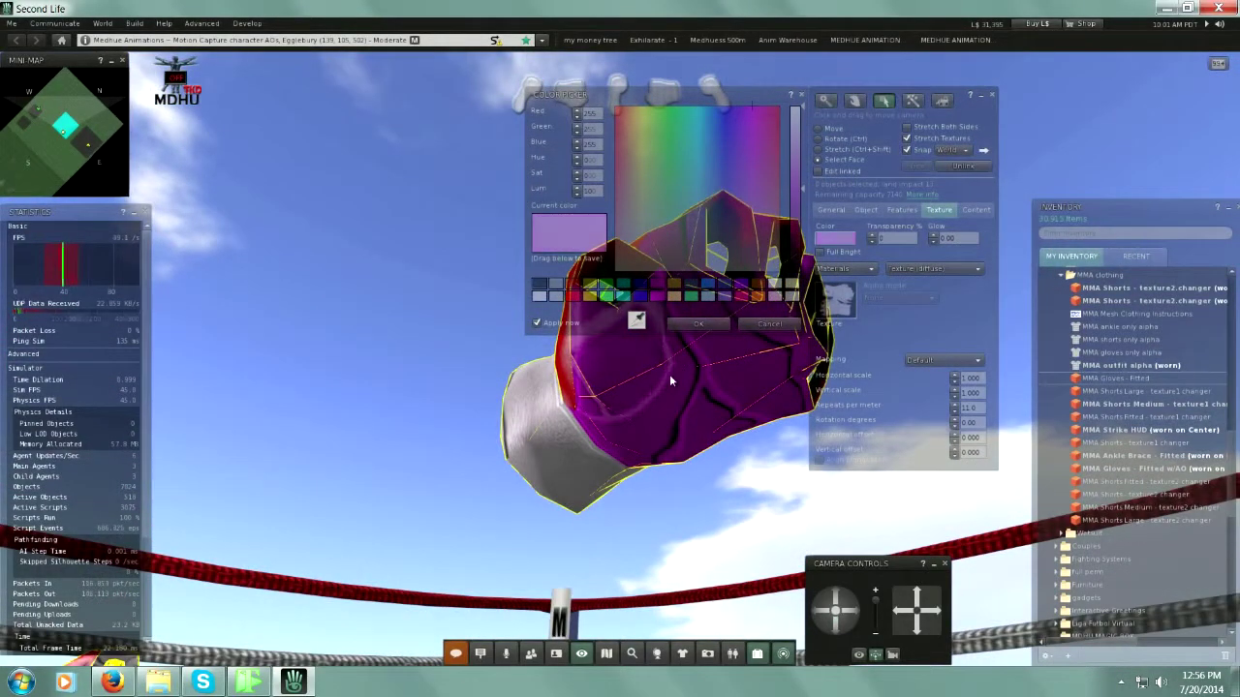
{"action": "left_click", "coordinate": [640, 297]}
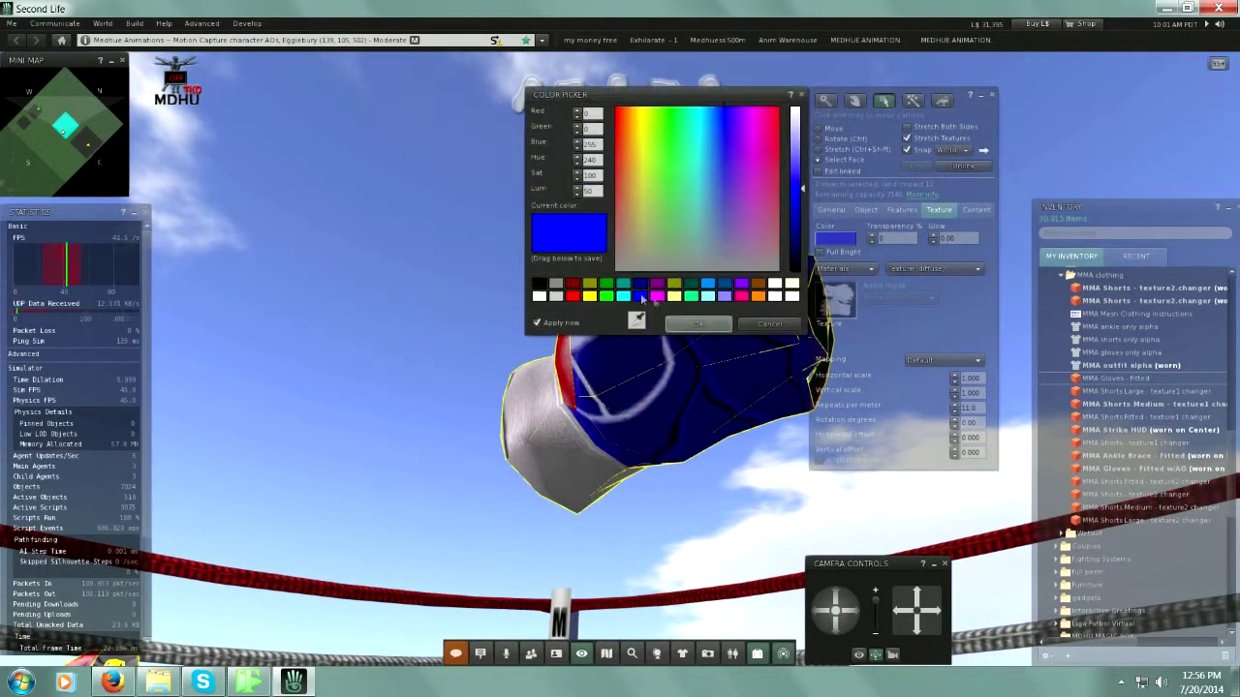
{"action": "left_click", "coordinate": [703, 323]}
{"action": "left_click", "coordinate": [705, 467], "text": "alt"}
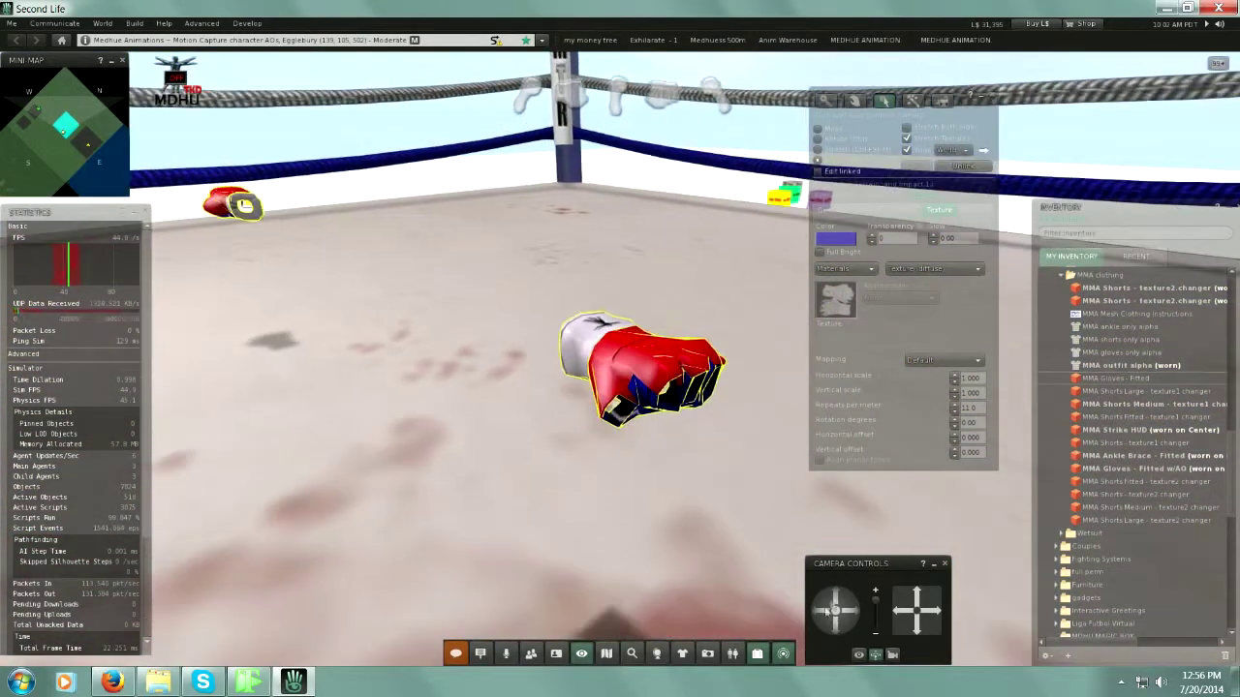
{"action": "left_click_drag", "start_coordinate": [824, 617], "coordinate": [822, 612]}
Step: Delete the glove from the ring floor and take off the fitted ankle braces
{"action": "left_click", "coordinate": [989, 97]}
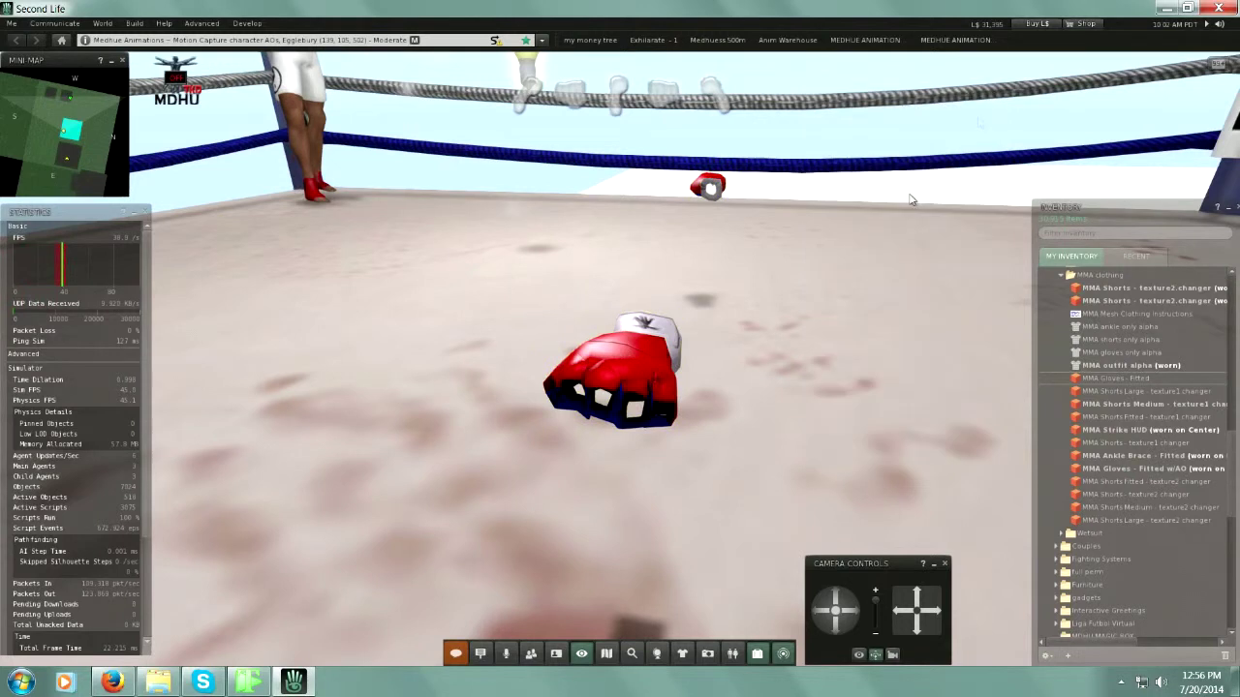
{"action": "right_click", "coordinate": [640, 364]}
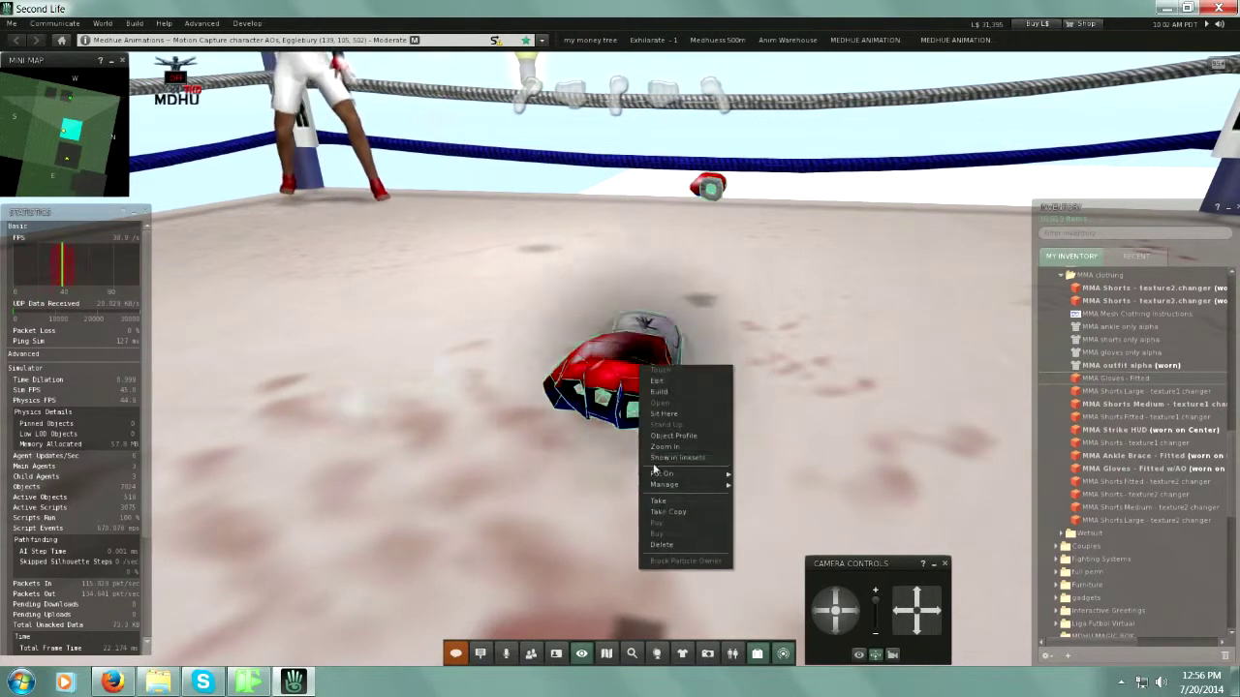
{"action": "left_click", "coordinate": [666, 545]}
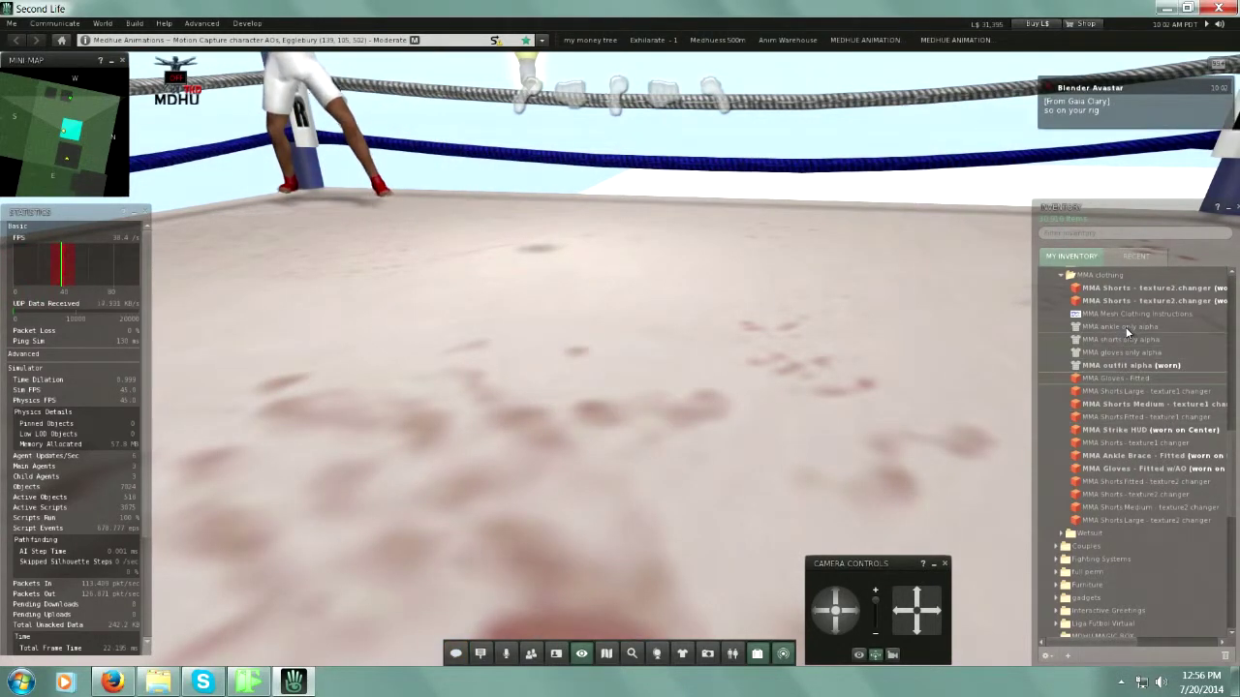
{"action": "left_click", "coordinate": [1134, 404]}
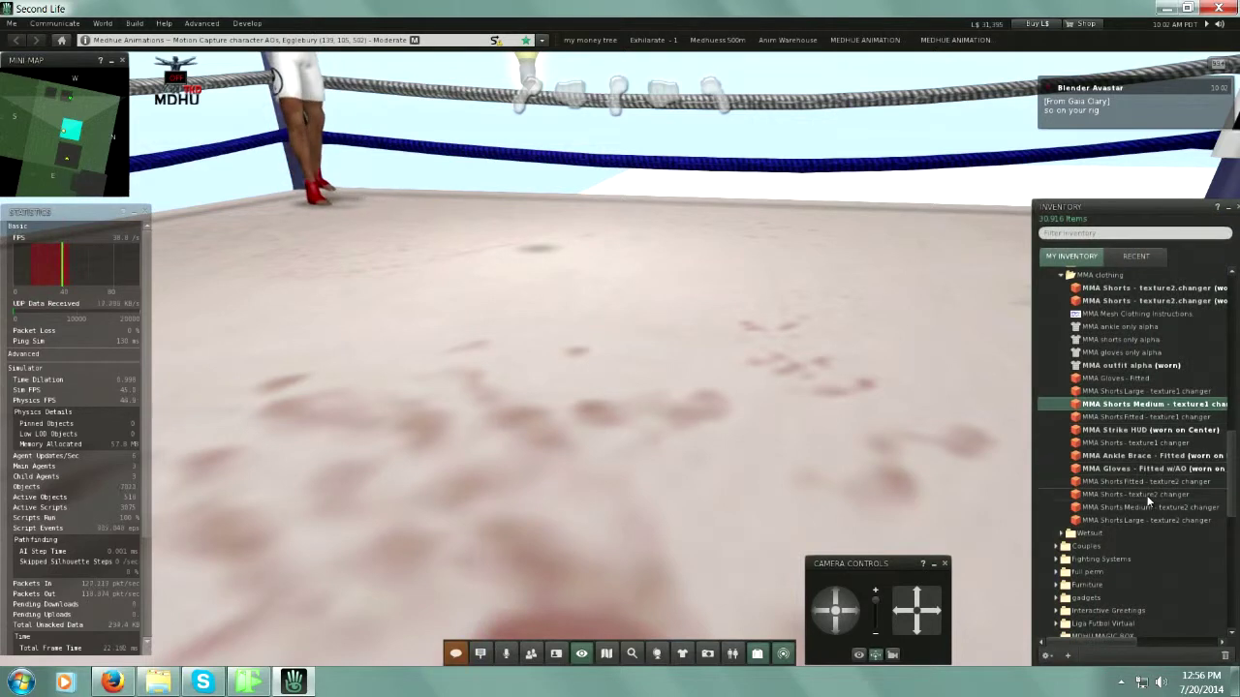
{"action": "double_click", "coordinate": [1153, 457]}
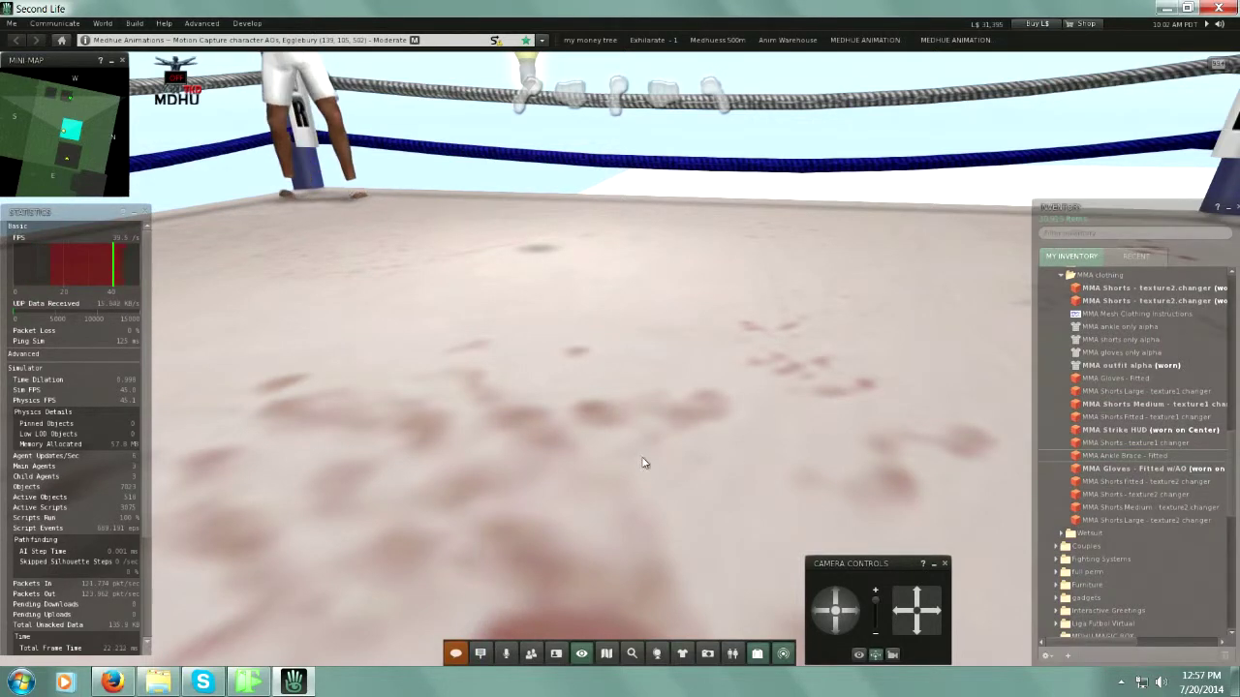
Step: Edit the red ankle brace on the floor and lift it up into view
{"action": "right_click", "coordinate": [651, 461]}
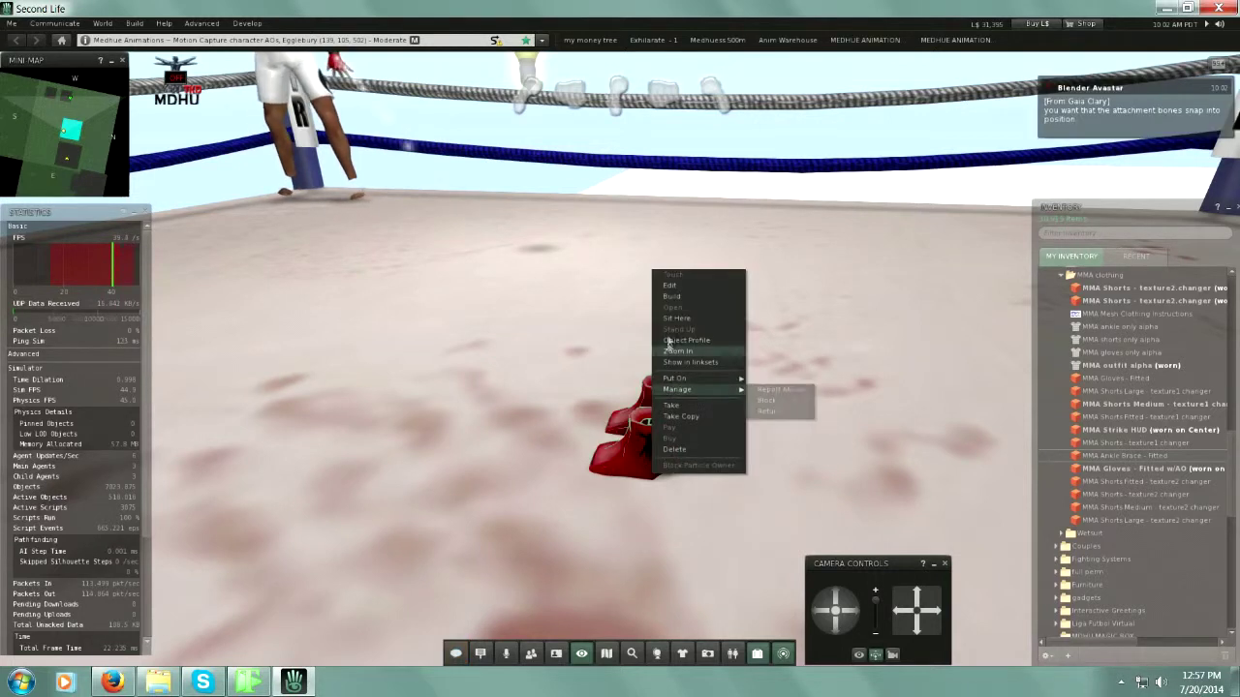
{"action": "left_click", "coordinate": [669, 285]}
{"action": "left_click_drag", "start_coordinate": [647, 410], "coordinate": [658, 390]}
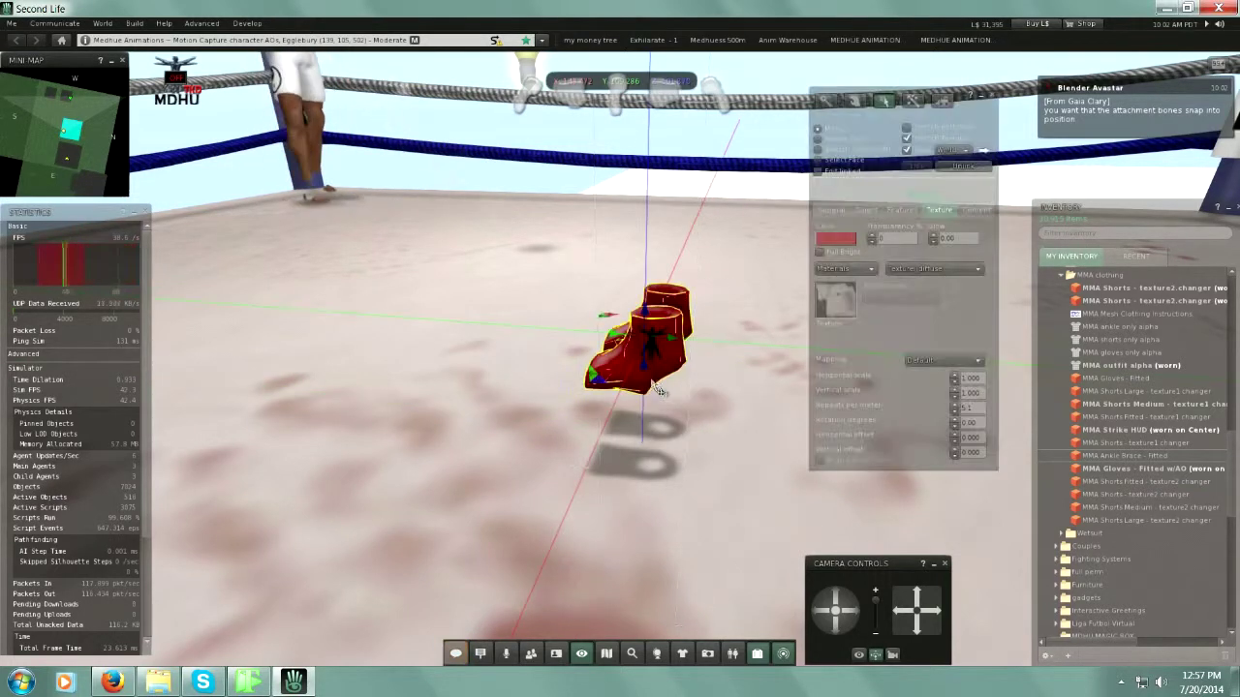
{"action": "left_click", "coordinate": [822, 617]}
{"action": "left_click", "coordinate": [927, 591]}
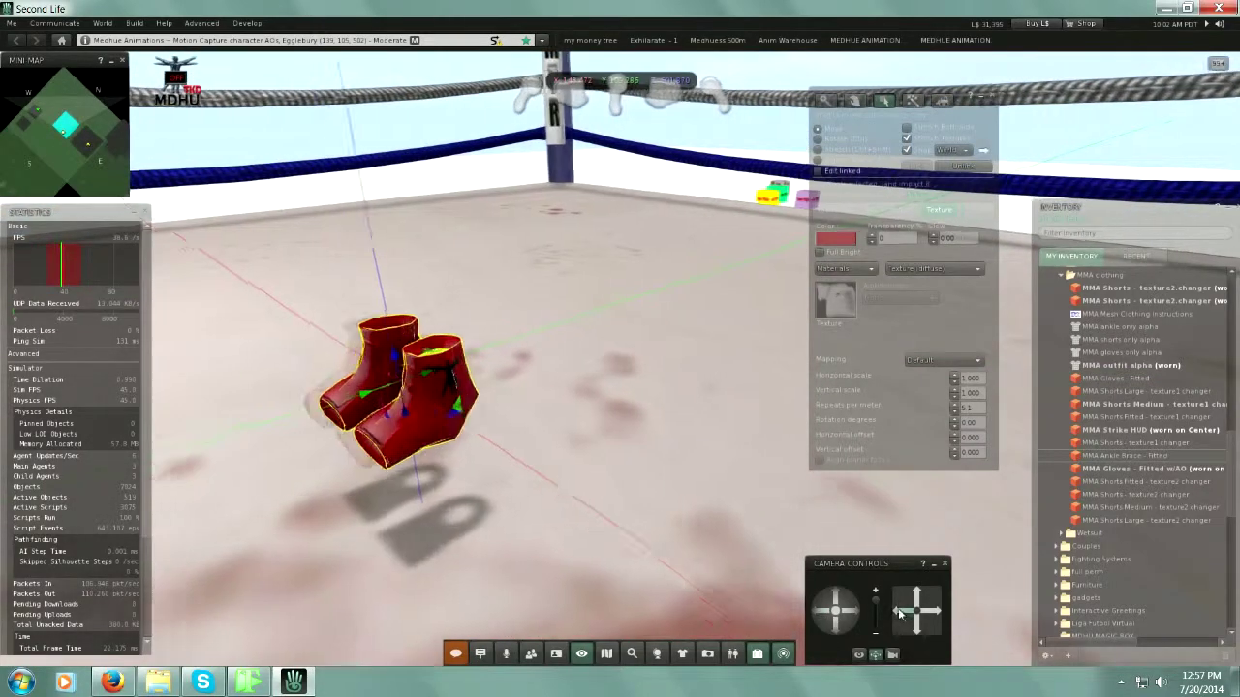
{"action": "left_click_drag", "start_coordinate": [938, 612], "coordinate": [935, 611]}
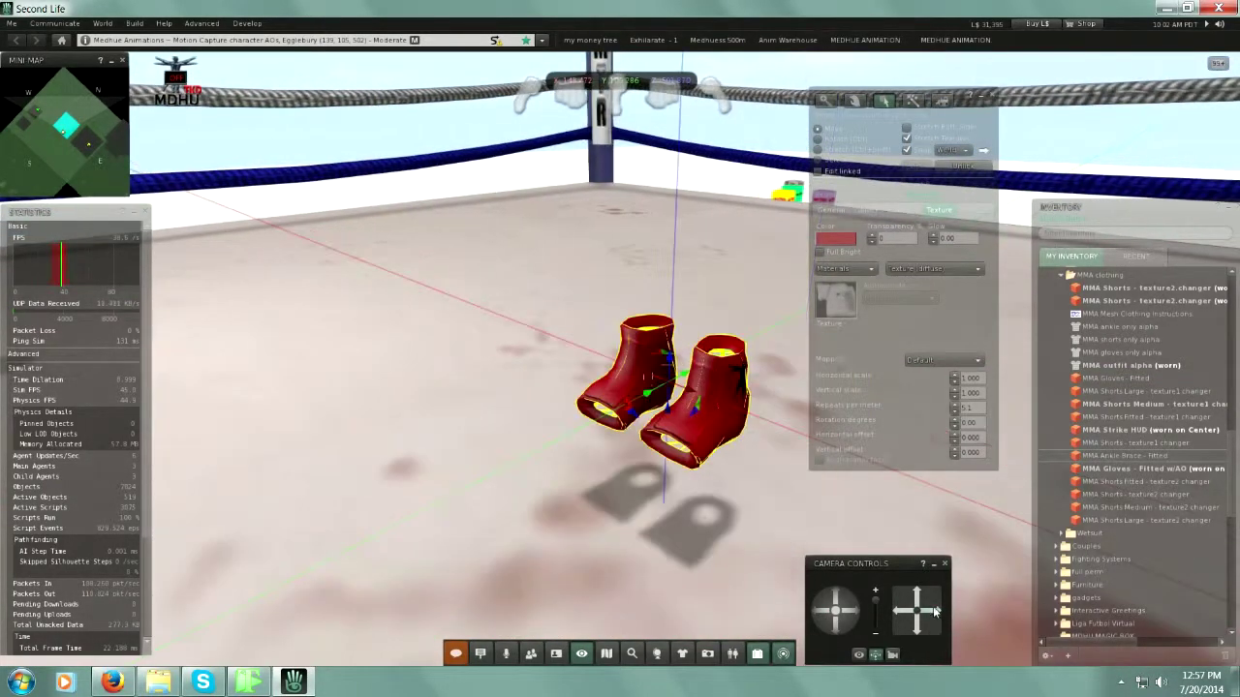
Step: Preview blue, magenta, green, yellow and pink on the brace before confirming its colour
{"action": "left_click", "coordinate": [845, 243]}
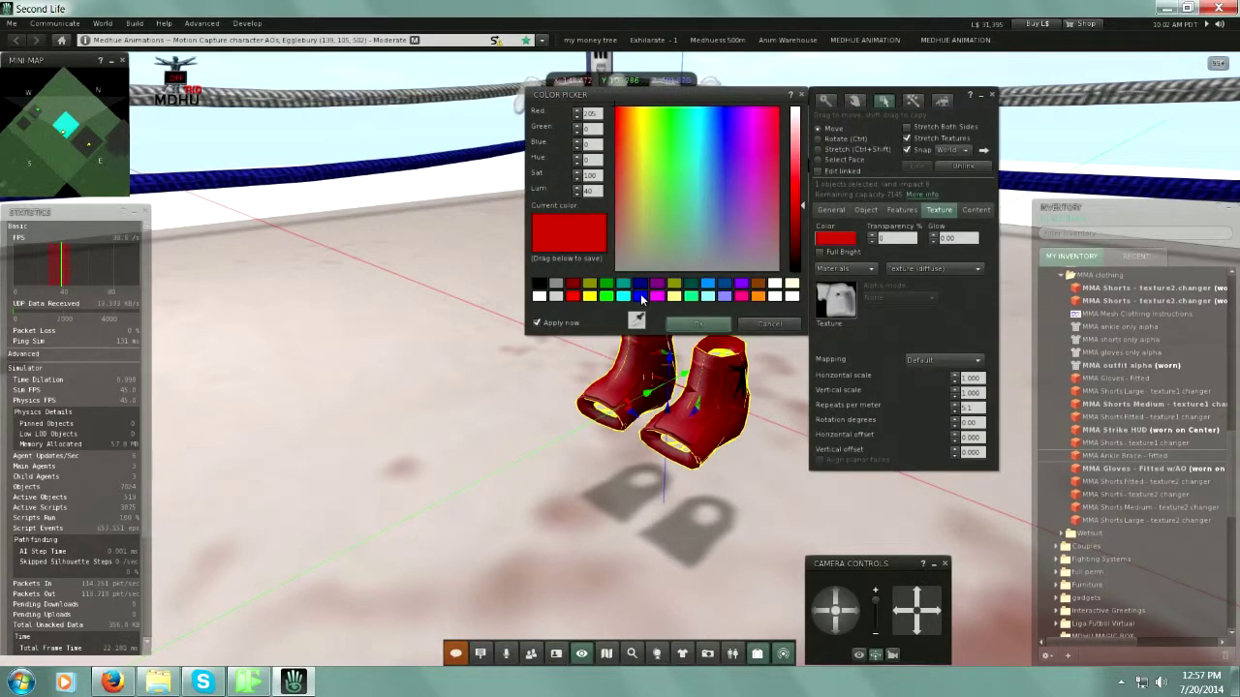
{"action": "left_click", "coordinate": [641, 296]}
{"action": "left_click", "coordinate": [657, 296]}
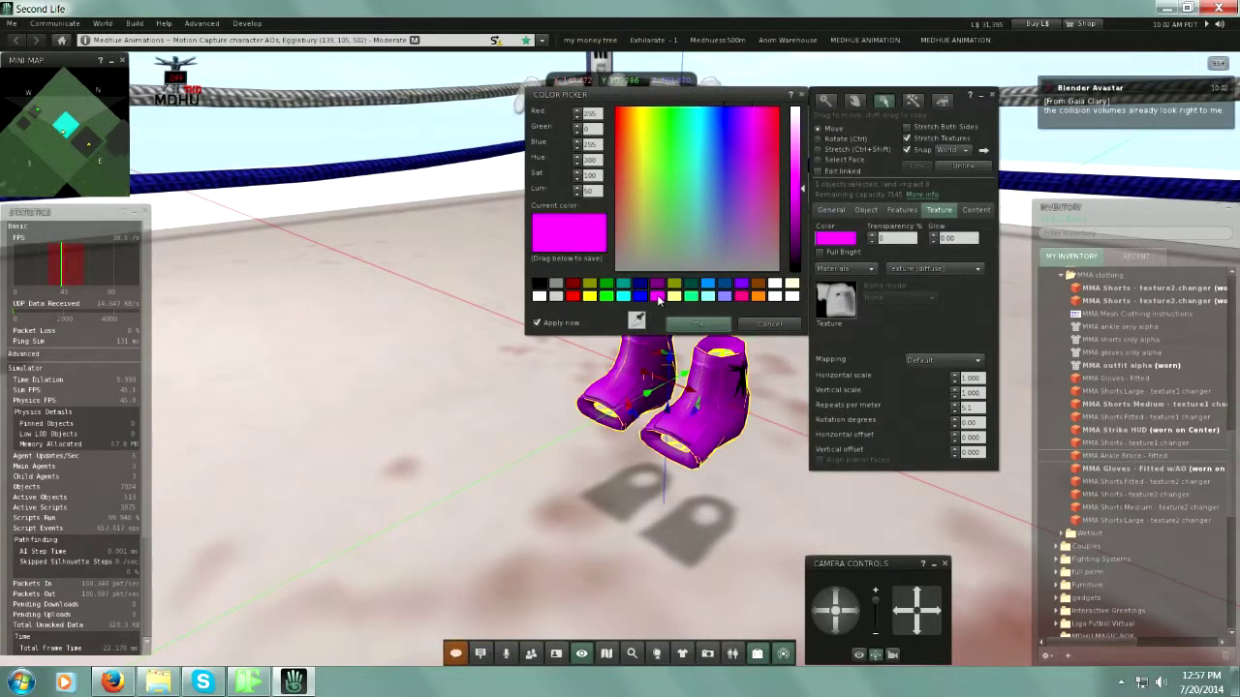
{"action": "left_click", "coordinate": [606, 298]}
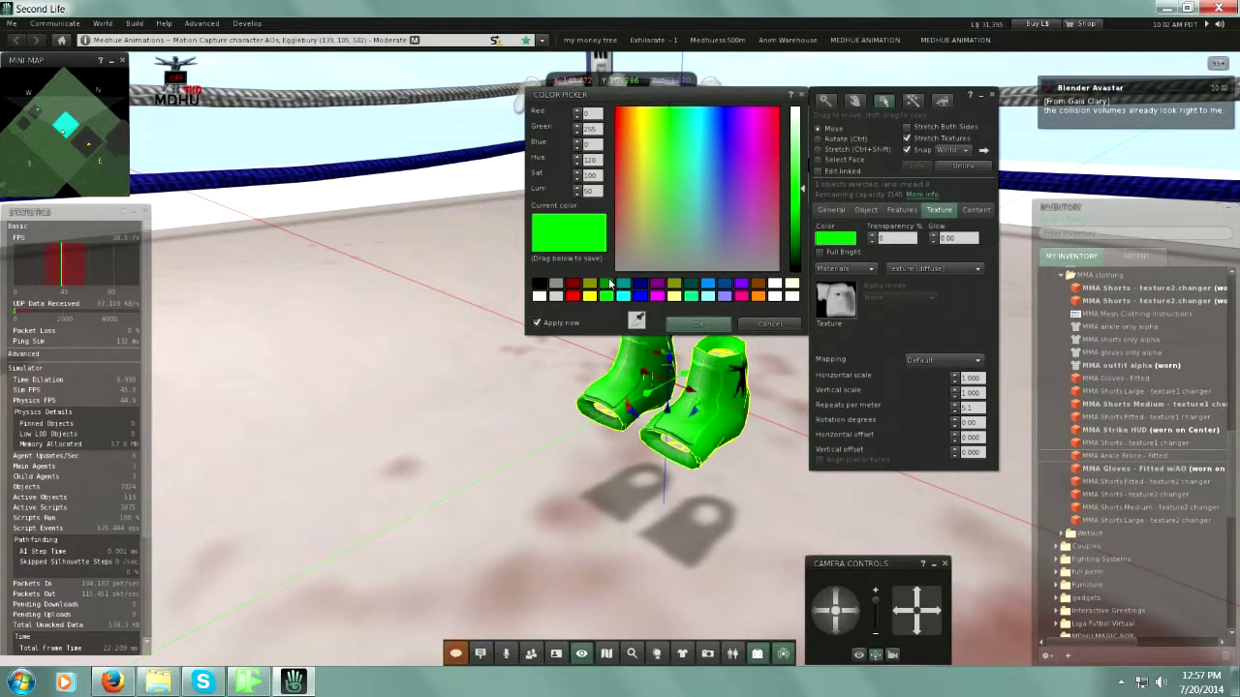
{"action": "left_click", "coordinate": [608, 283]}
{"action": "left_click", "coordinate": [588, 298]}
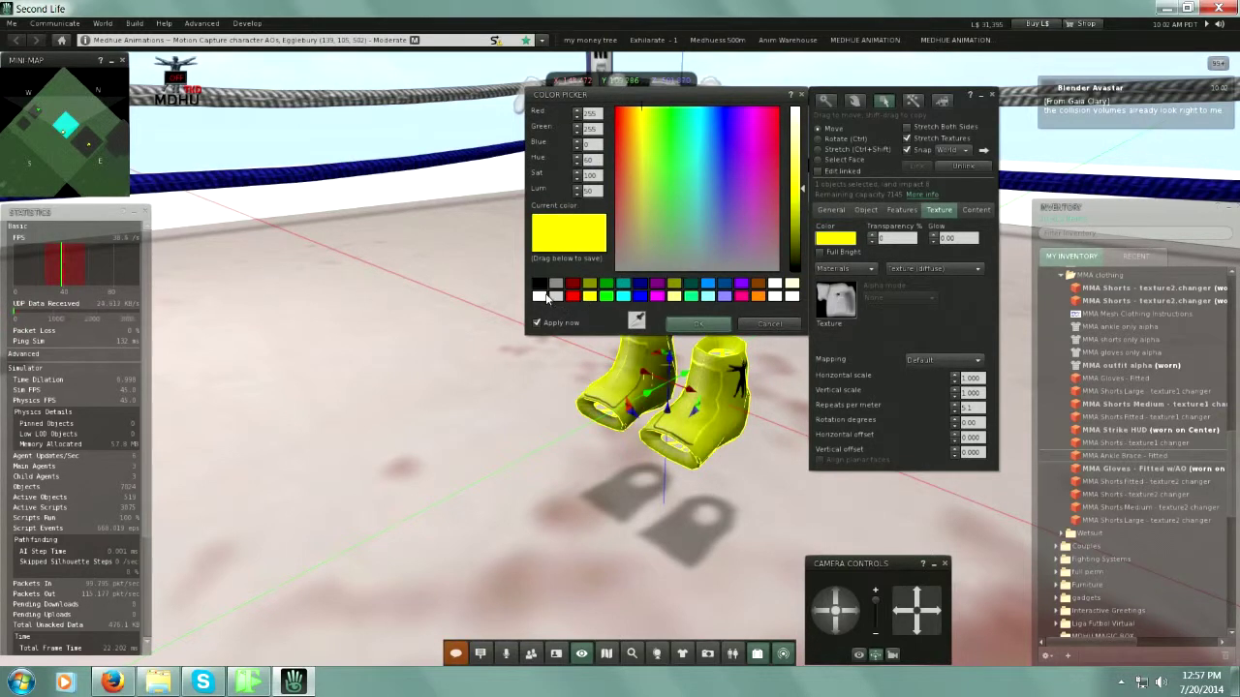
{"action": "left_click", "coordinate": [742, 296]}
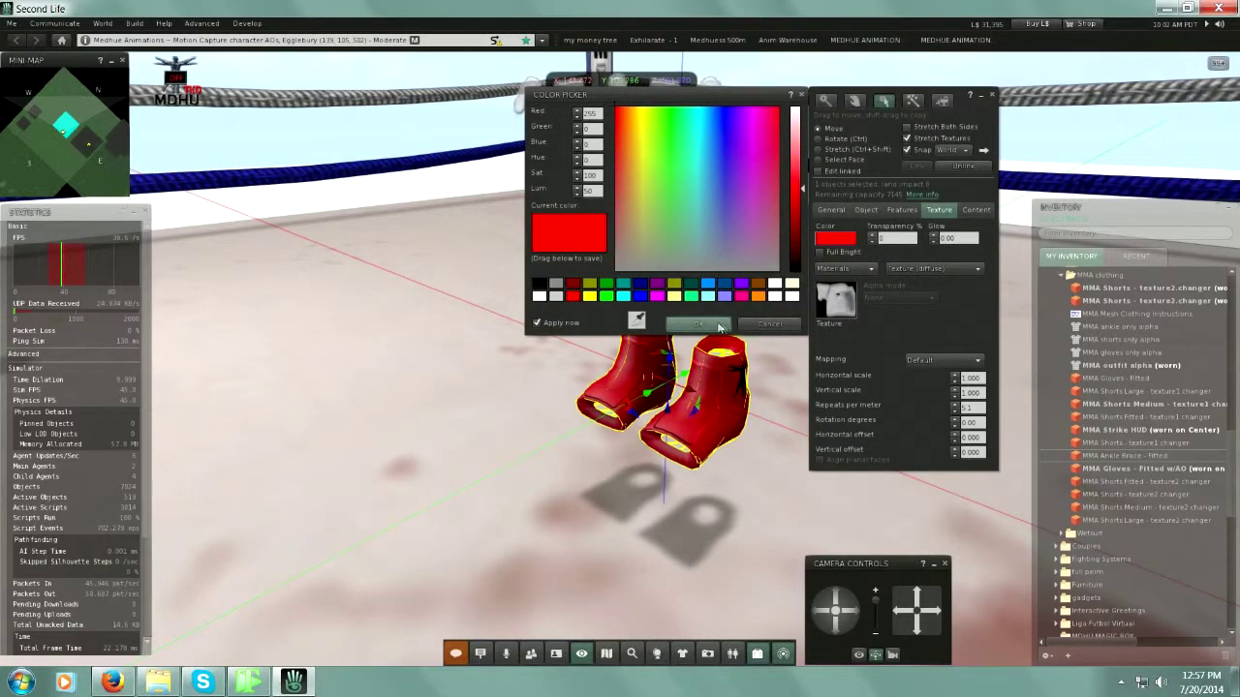
{"action": "left_click", "coordinate": [699, 325]}
Step: Wear MMA Ankle Brace - fitted on the avatar and delete the floor copy
{"action": "left_click", "coordinate": [993, 98]}
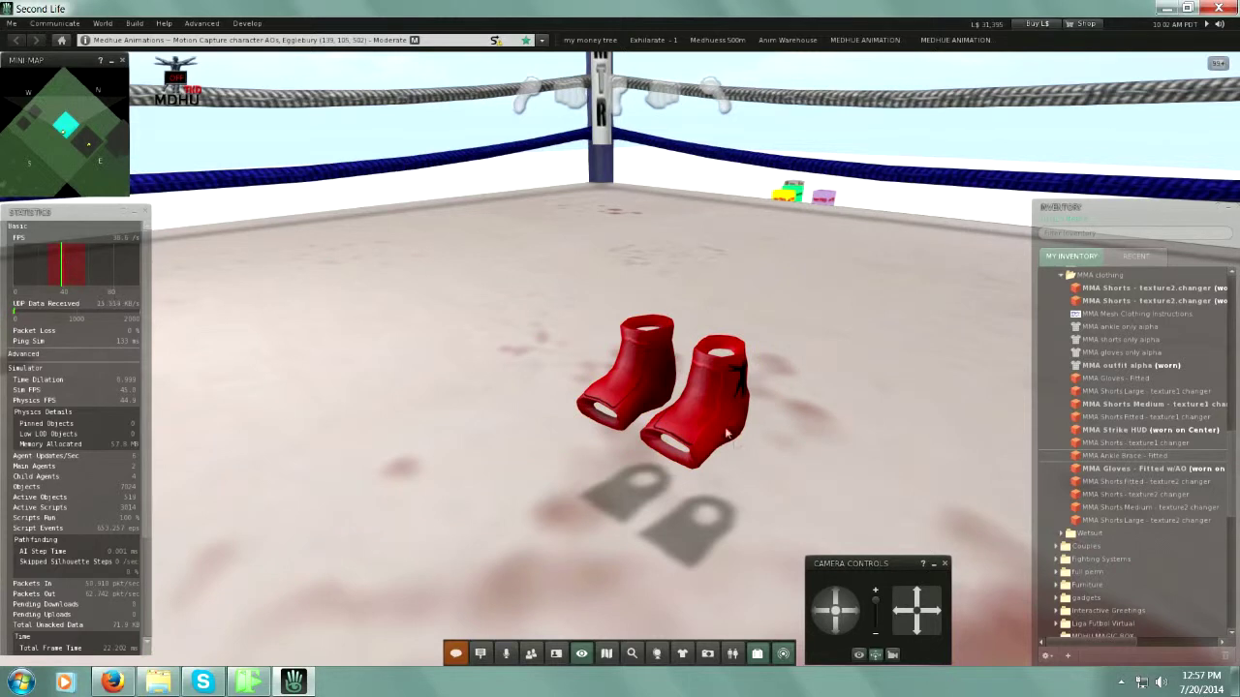
{"action": "right_click", "coordinate": [718, 403]}
{"action": "left_click", "coordinate": [1127, 456]}
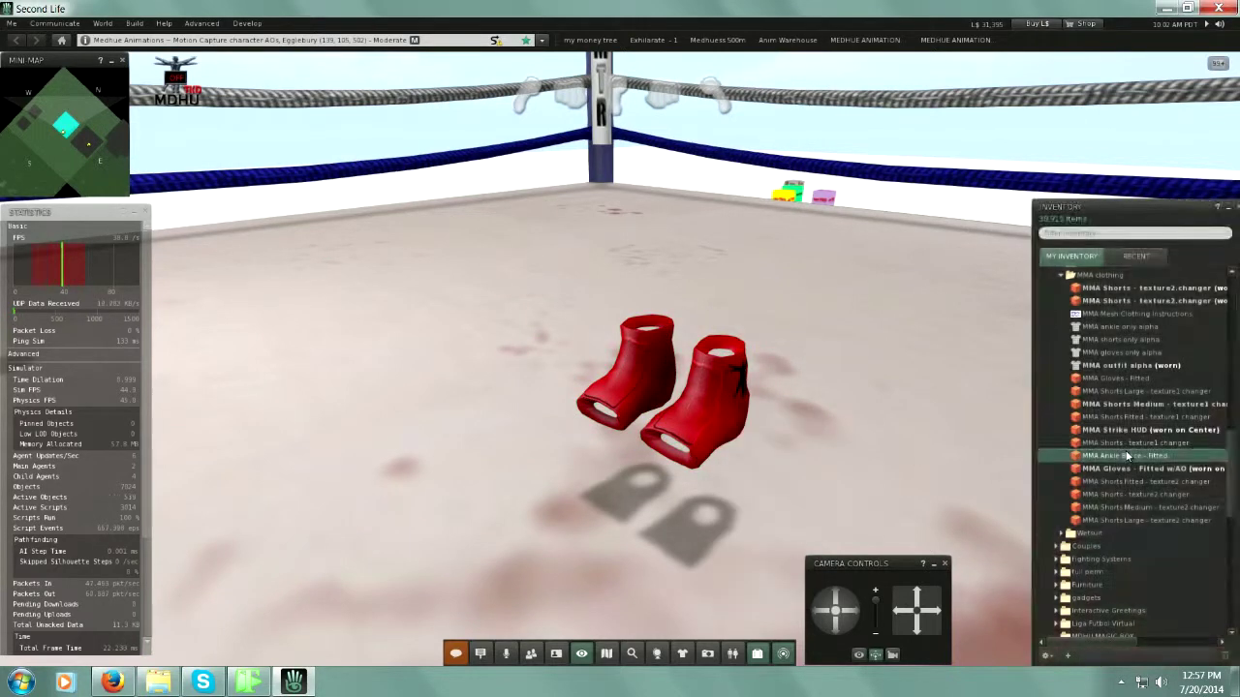
{"action": "double_click", "coordinate": [1127, 456]}
{"action": "right_click", "coordinate": [729, 414]}
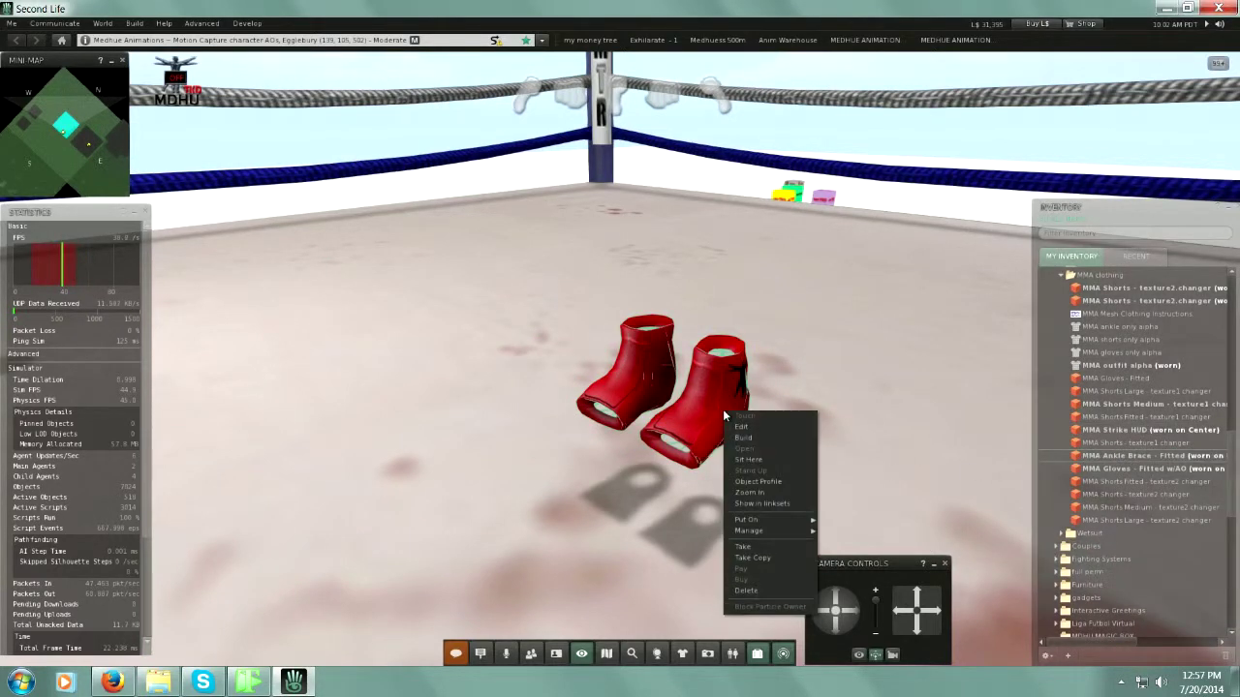
{"action": "left_click", "coordinate": [748, 588]}
Step: Reset the camera and wear MMA Shorts Fitted - texture1 changer for red shorts
{"action": "key", "text": "Escape"}
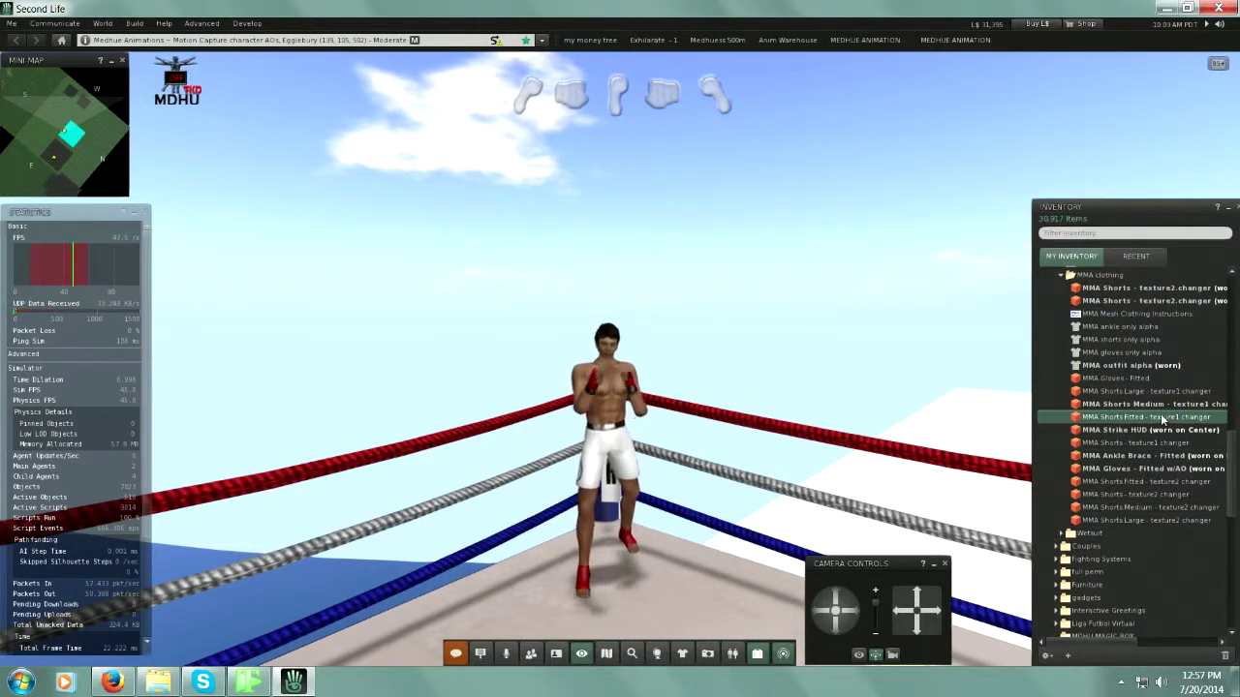
{"action": "double_click", "coordinate": [1161, 417]}
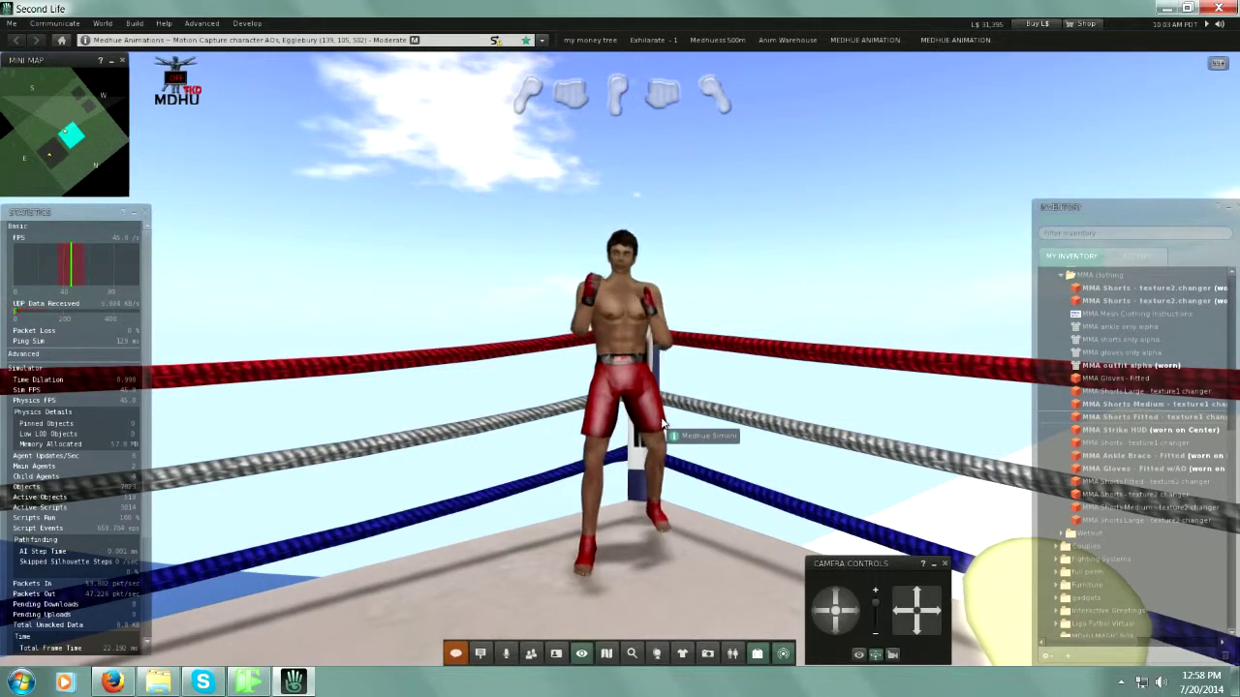
Step: From My bodies > me > shapes, wear New default male Shape, then Male Default
{"action": "scroll", "coordinate": [1122, 459], "scroll_direction": "up", "scroll_amount": 5}
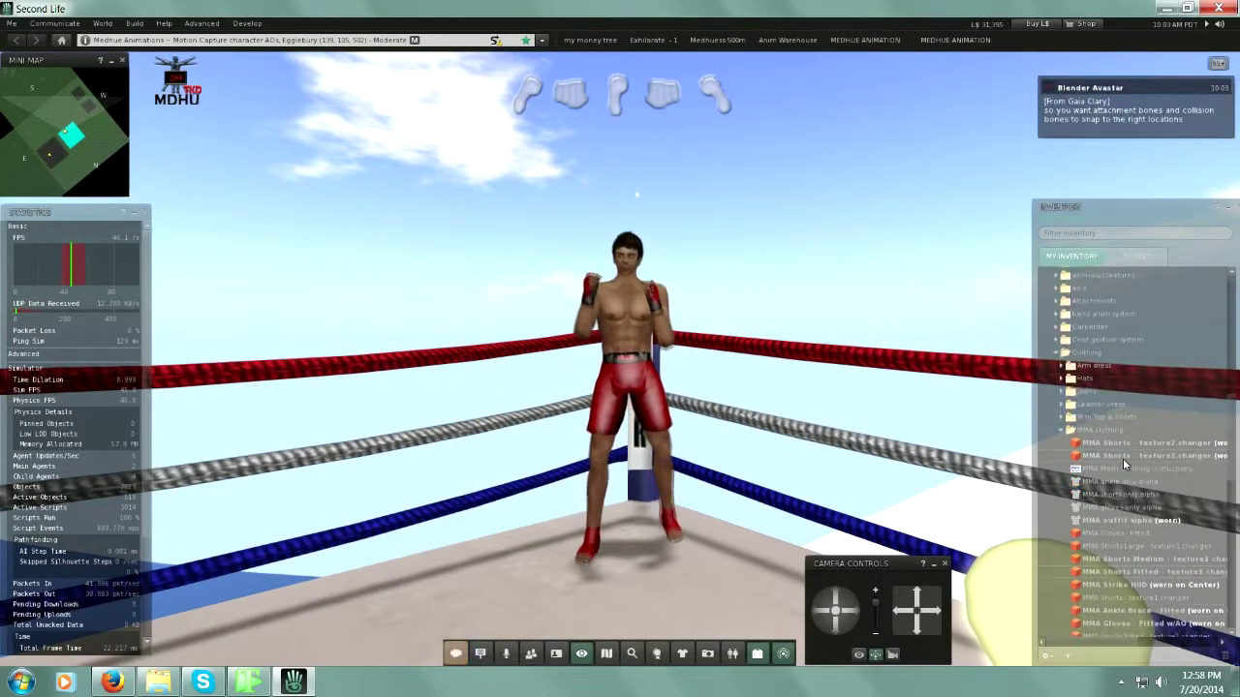
{"action": "left_click", "coordinate": [1057, 424]}
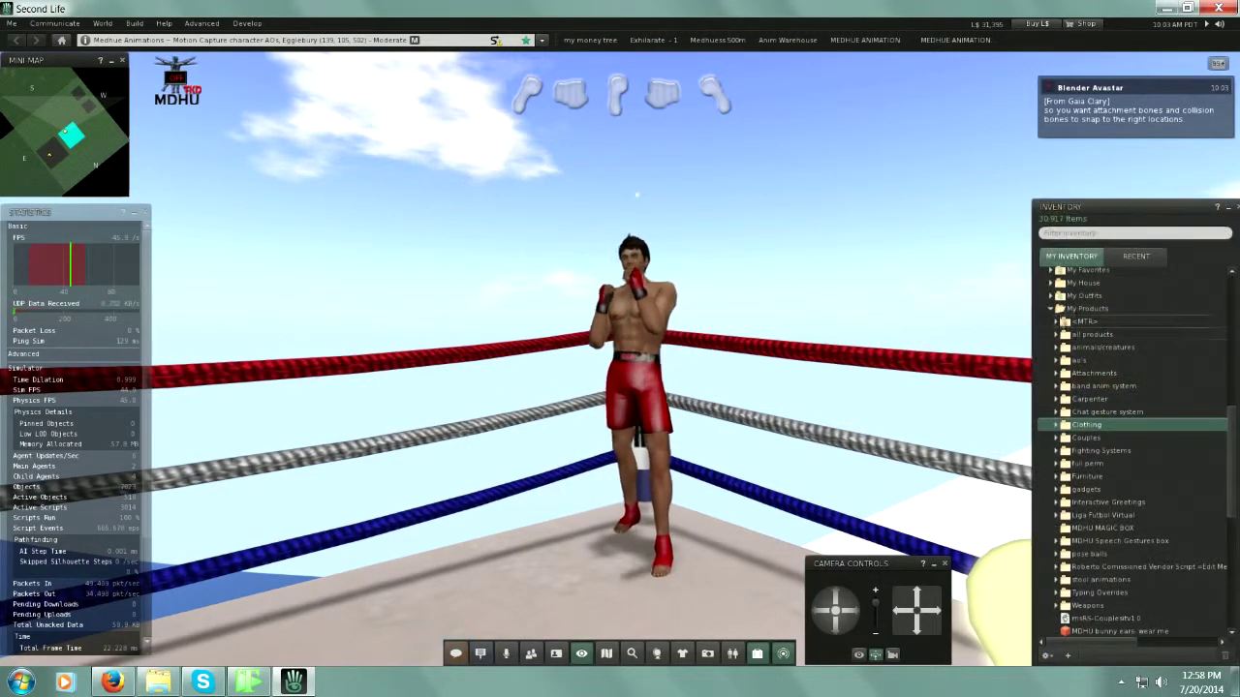
{"action": "scroll", "coordinate": [1082, 412], "scroll_direction": "up", "scroll_amount": 3}
{"action": "left_click", "coordinate": [1051, 370]}
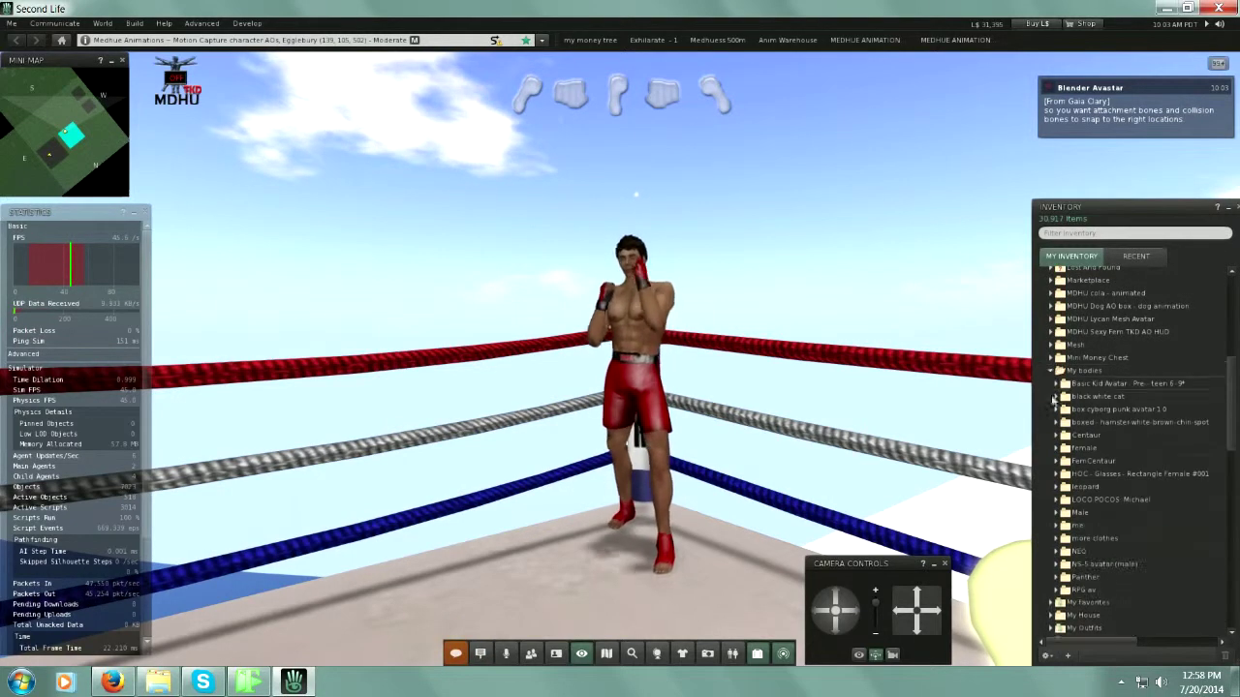
{"action": "scroll", "coordinate": [1063, 455], "scroll_direction": "down", "scroll_amount": 2}
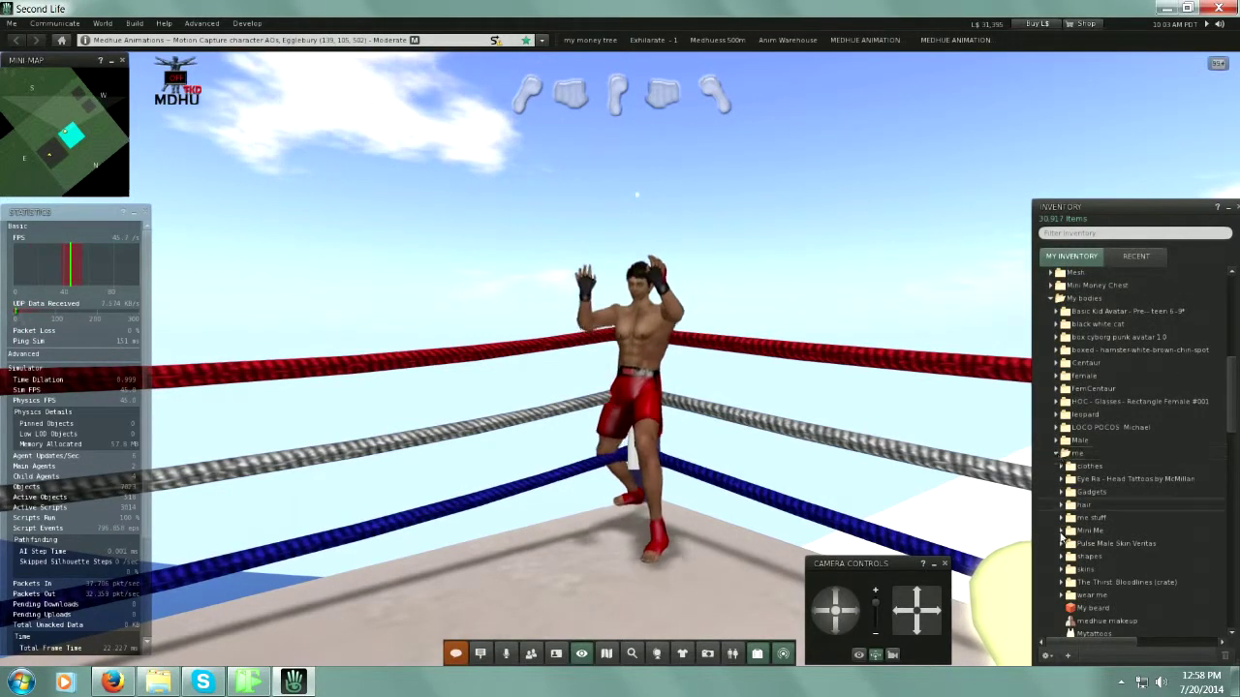
{"action": "left_click", "coordinate": [1062, 454]}
{"action": "scroll", "coordinate": [1060, 500], "scroll_direction": "down", "scroll_amount": 2}
{"action": "left_click", "coordinate": [1062, 495]}
{"action": "scroll", "coordinate": [1090, 453], "scroll_direction": "down", "scroll_amount": 4}
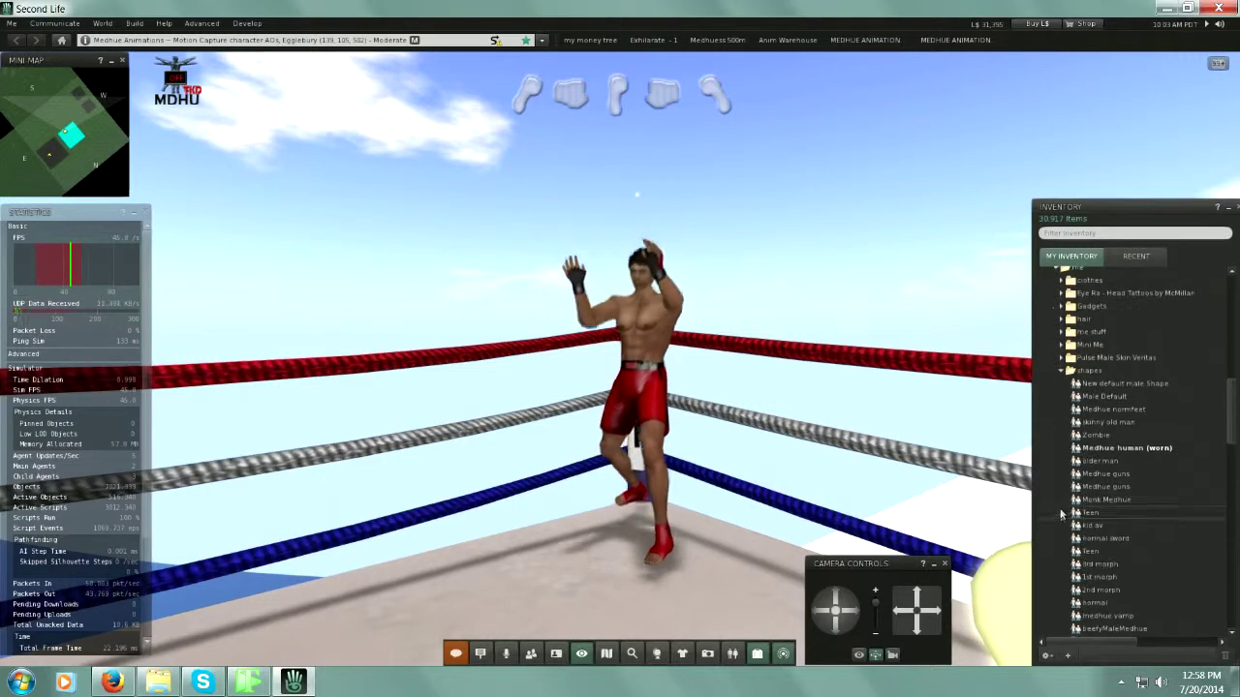
{"action": "double_click", "coordinate": [1109, 385]}
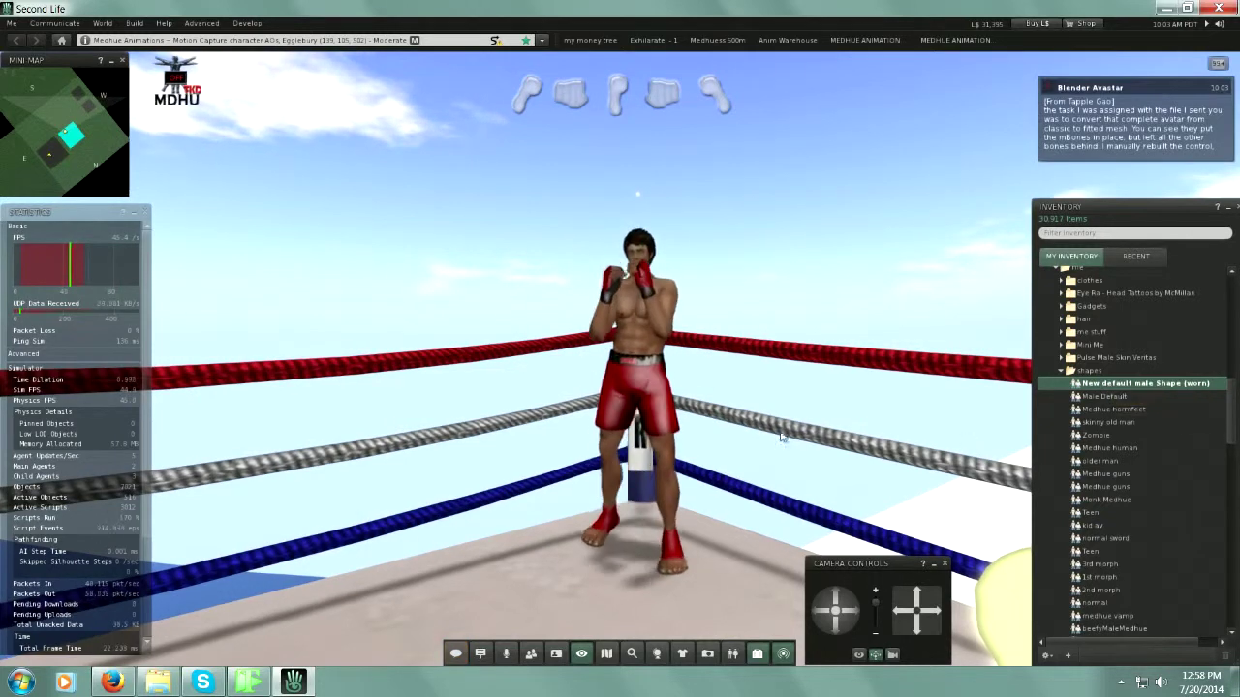
{"action": "left_click", "coordinate": [621, 326], "text": "alt"}
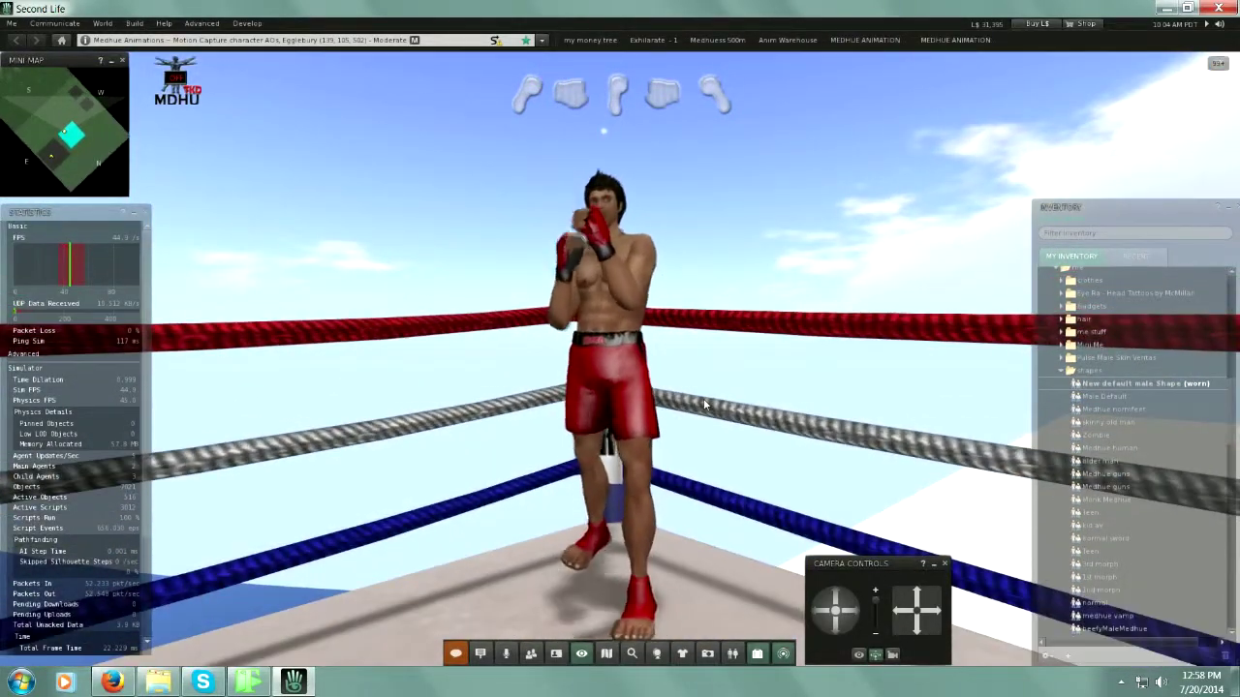
{"action": "left_click", "coordinate": [1101, 397]}
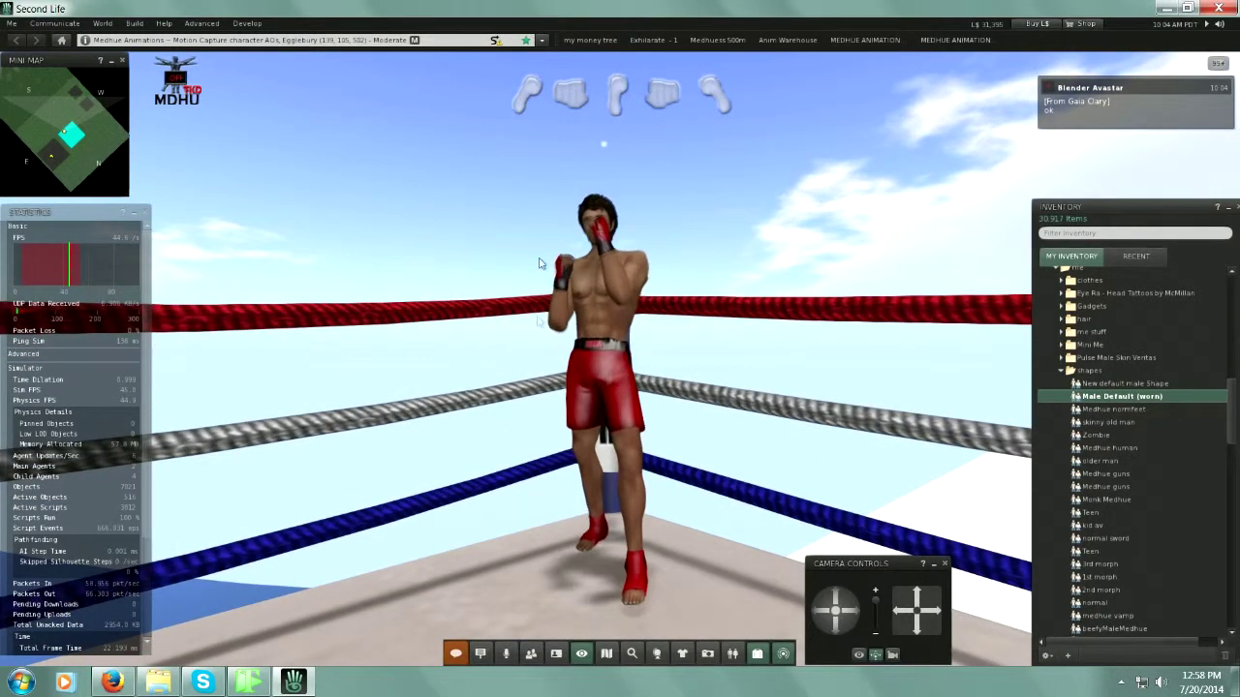
Step: Wear the skinny old man shape, then the kid av shape, to test the clothing fit
{"action": "double_click", "coordinate": [1105, 423]}
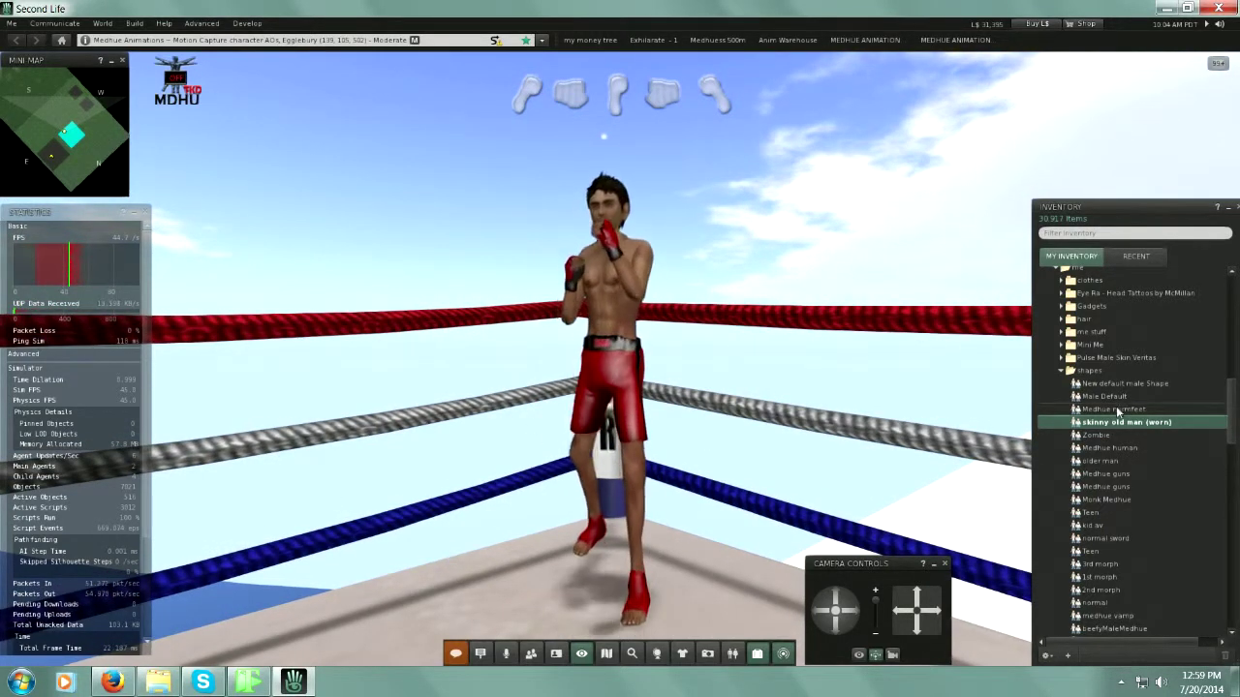
{"action": "scroll", "coordinate": [1135, 472], "scroll_direction": "down", "scroll_amount": 3}
{"action": "double_click", "coordinate": [1095, 466]}
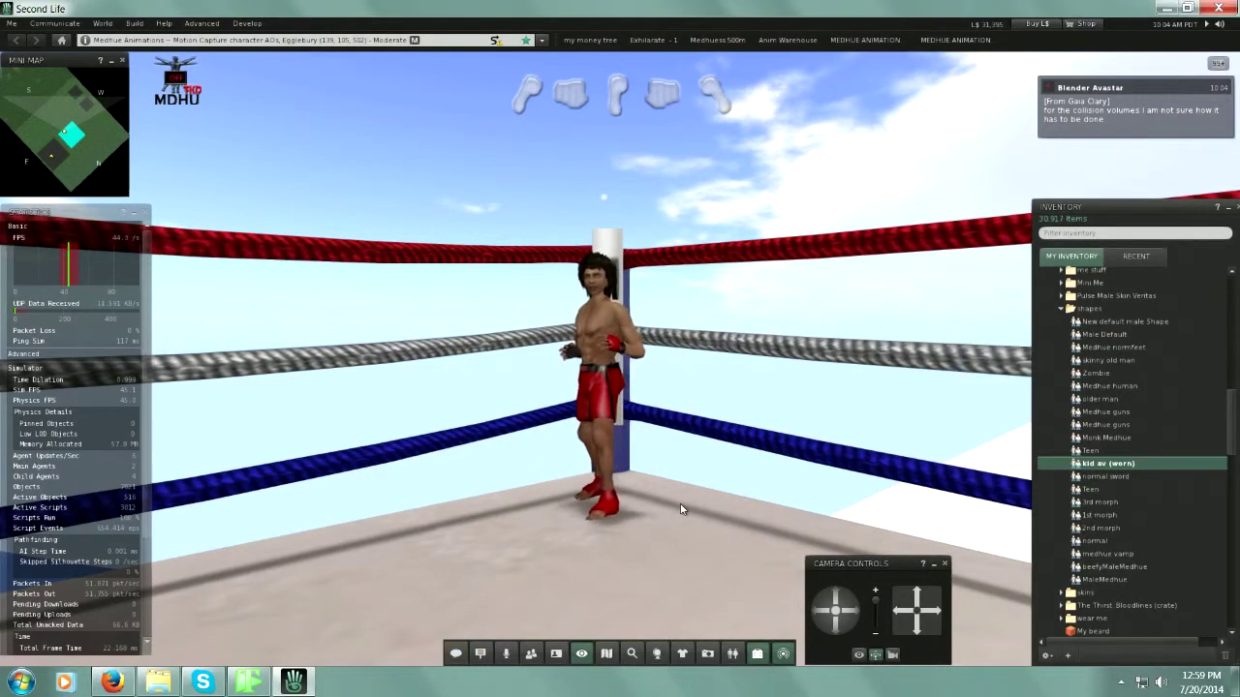
Step: Switch the boxer back to the Medhue human shape
{"action": "scroll", "coordinate": [600, 387], "scroll_direction": "up", "scroll_amount": 5}
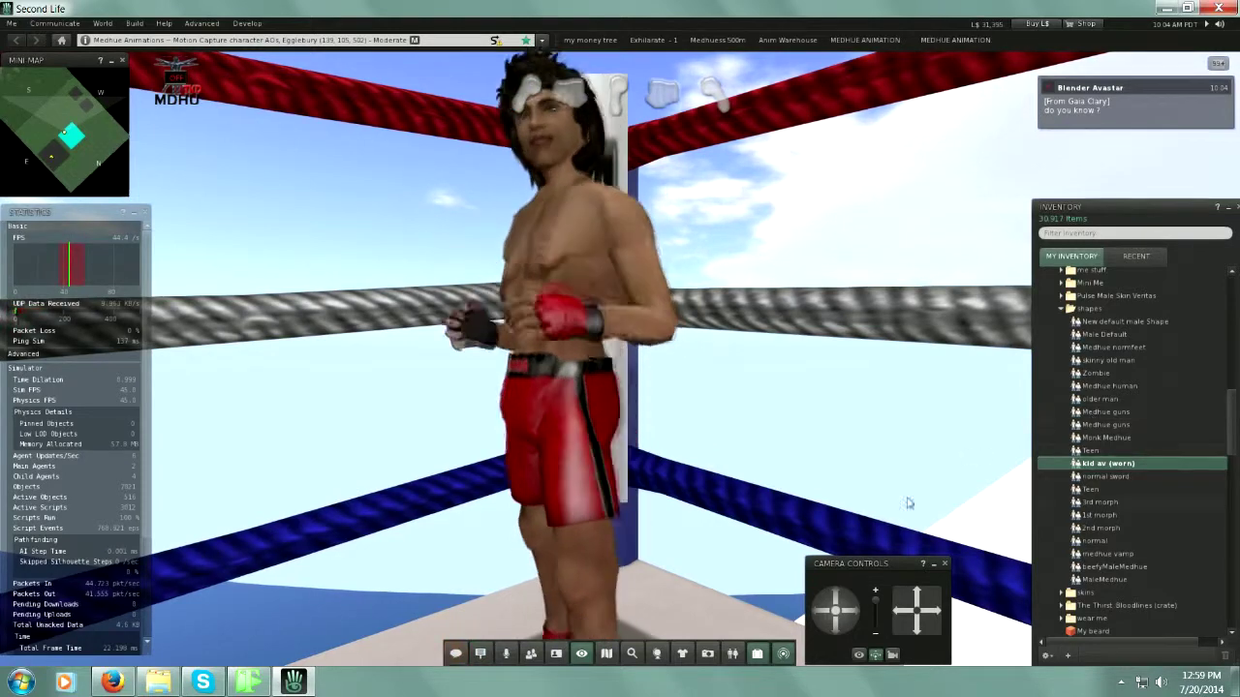
{"action": "scroll", "coordinate": [529, 369], "scroll_direction": "down", "scroll_amount": 5}
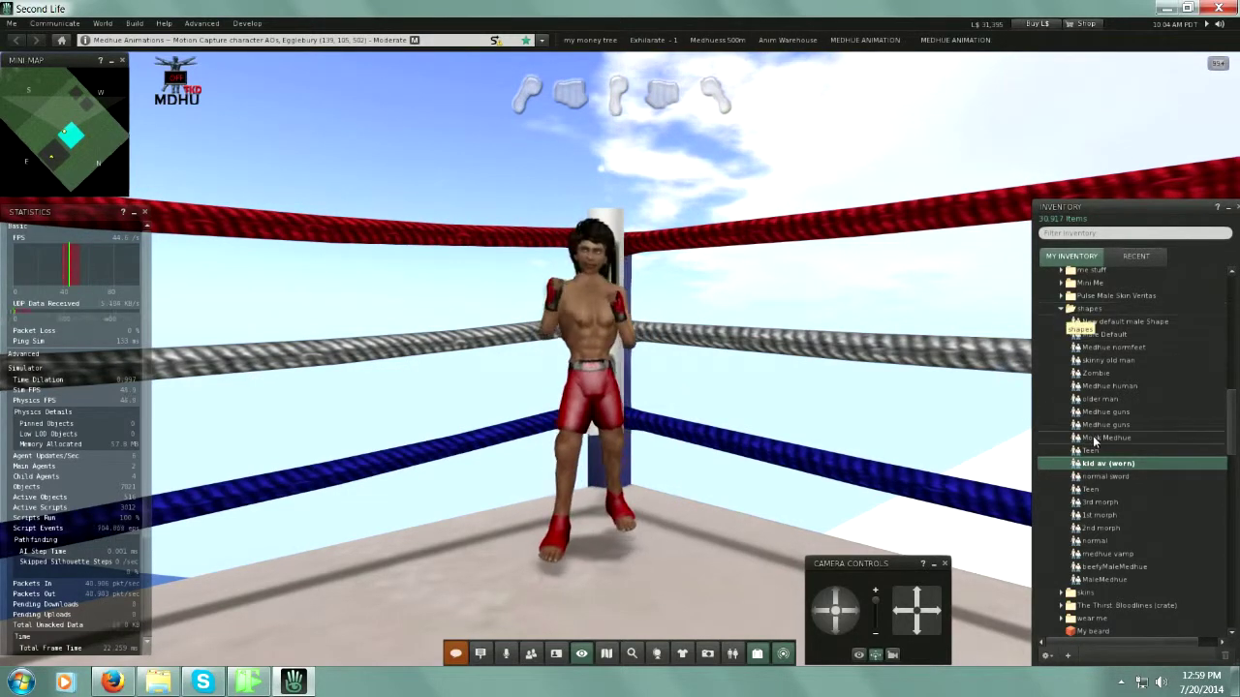
{"action": "scroll", "coordinate": [1103, 455], "scroll_direction": "down", "scroll_amount": 2}
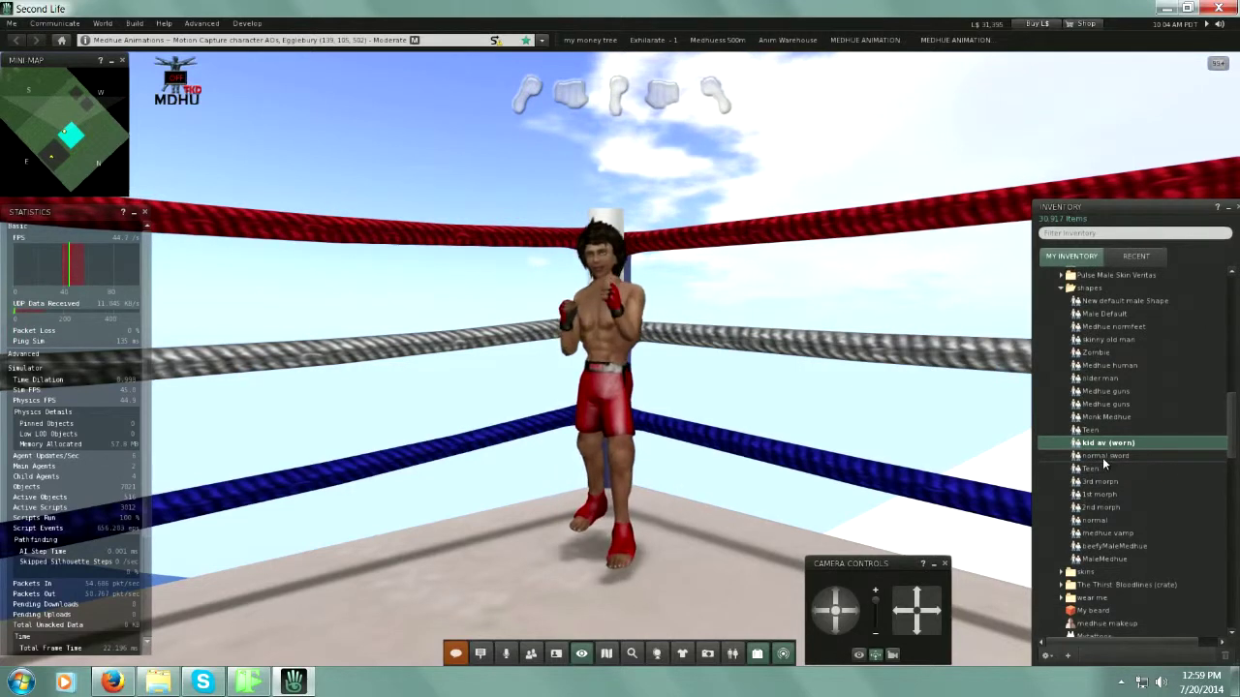
{"action": "left_click", "coordinate": [1089, 365]}
{"action": "double_click", "coordinate": [1089, 365]}
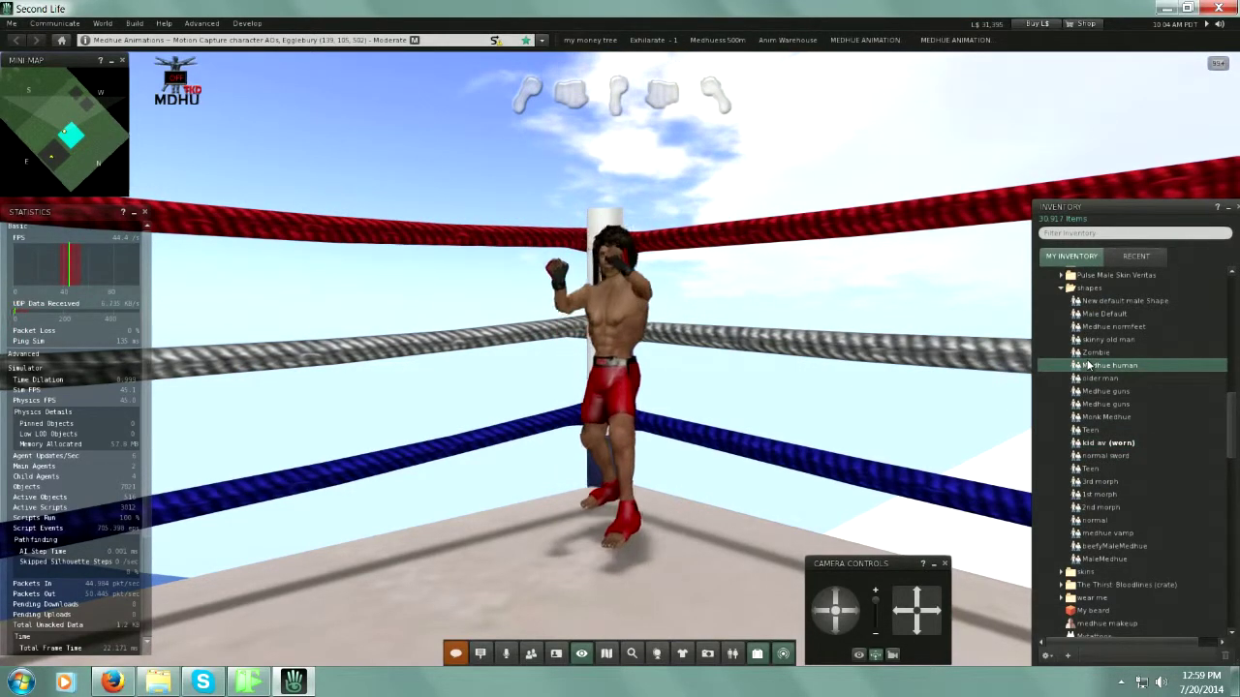
{"action": "scroll", "coordinate": [717, 442], "scroll_direction": "down", "scroll_amount": 3}
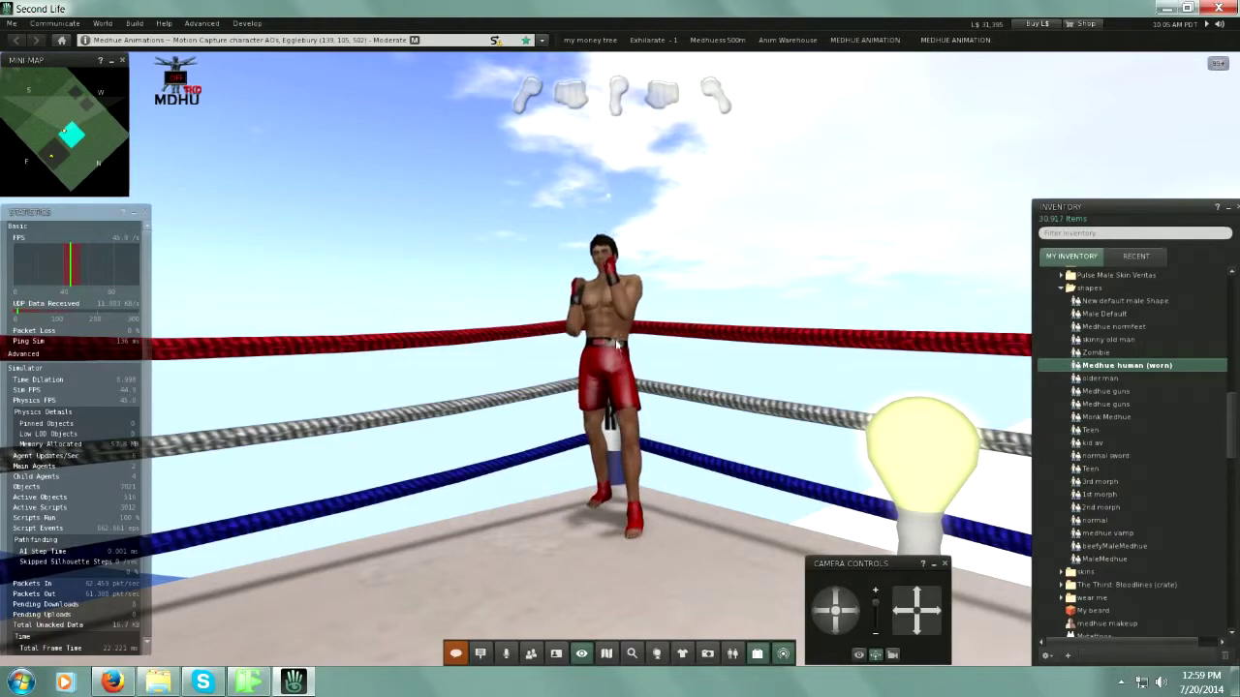
Step: Walk the boxer to the ring corner and focus the camera on the MDHU MESH poster
{"action": "key", "text": "Escape"}
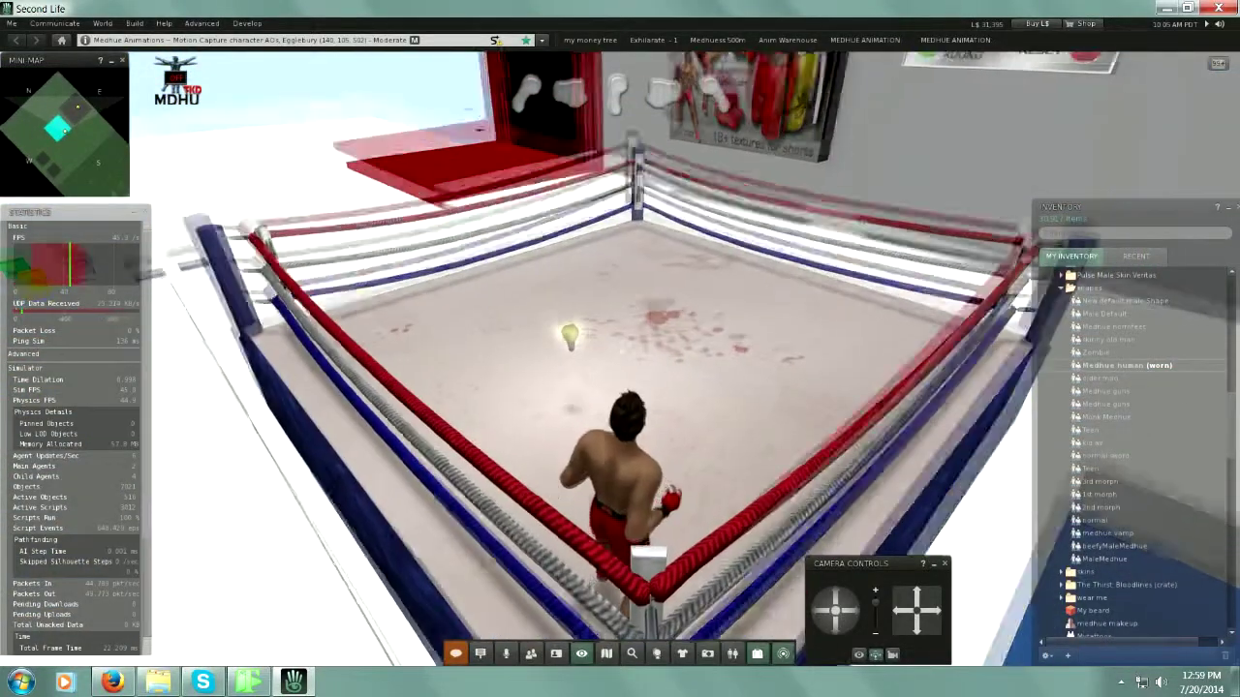
{"action": "key", "text": "Up"}
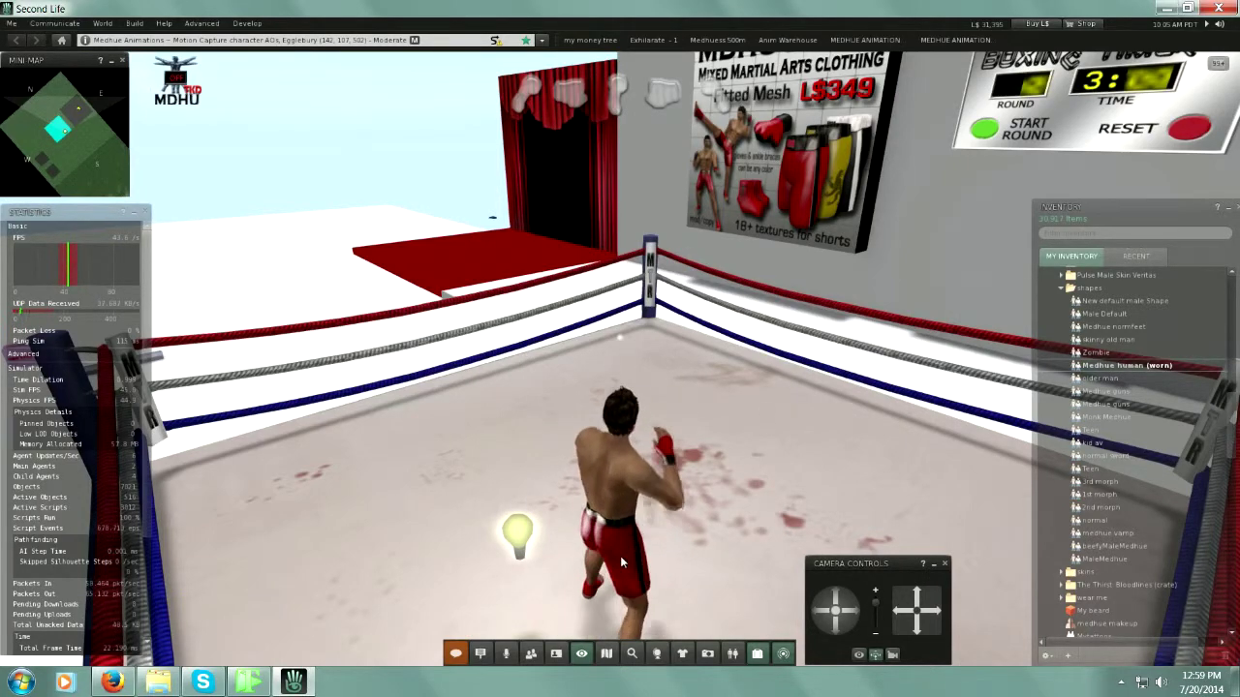
{"action": "scroll", "coordinate": [595, 367], "scroll_direction": "down", "scroll_amount": 5}
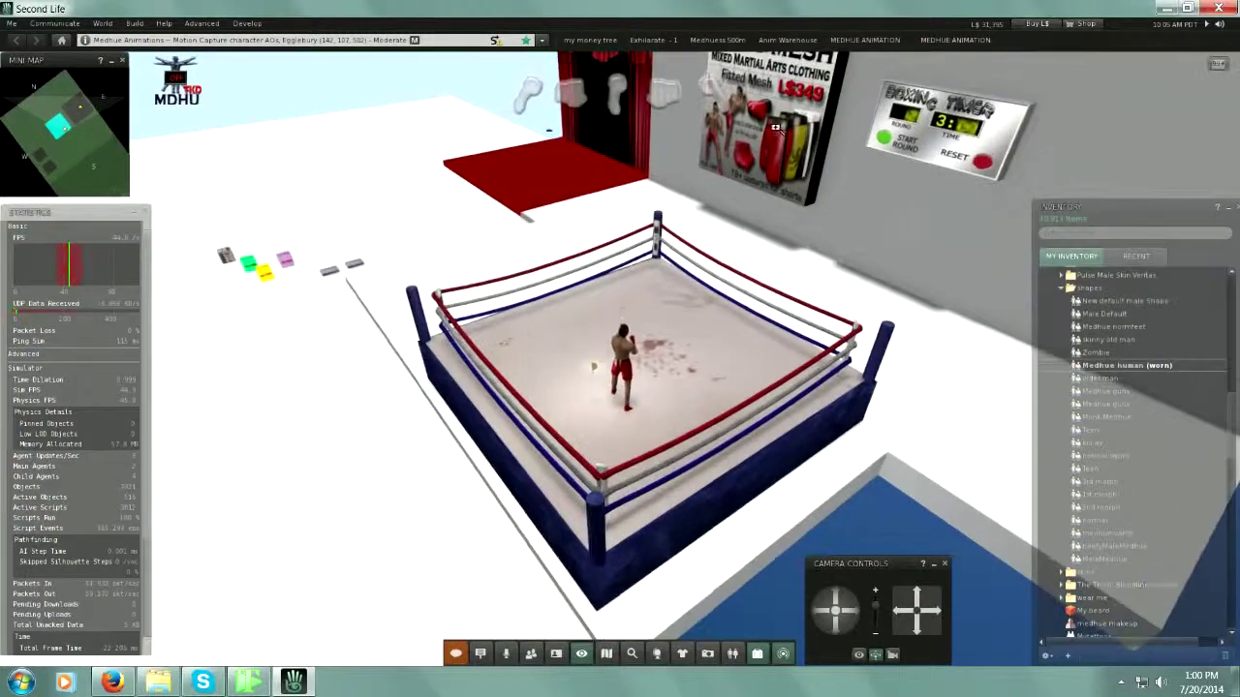
{"action": "left_click", "coordinate": [823, 92], "text": "alt"}
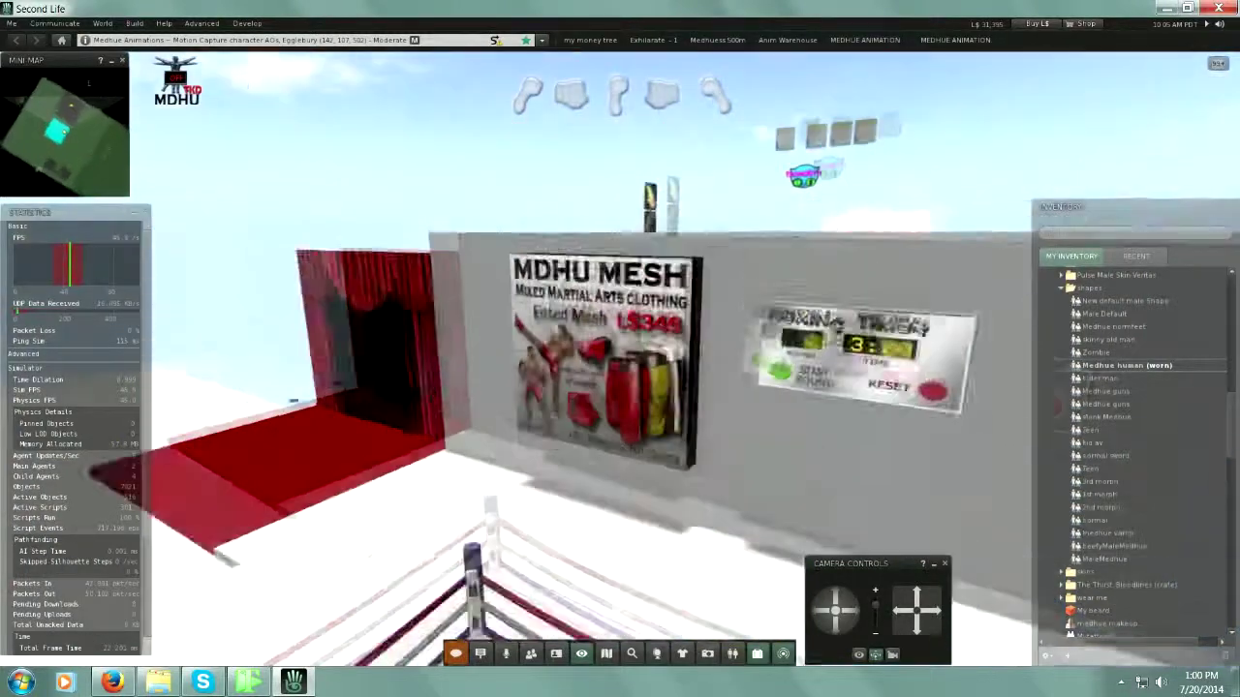